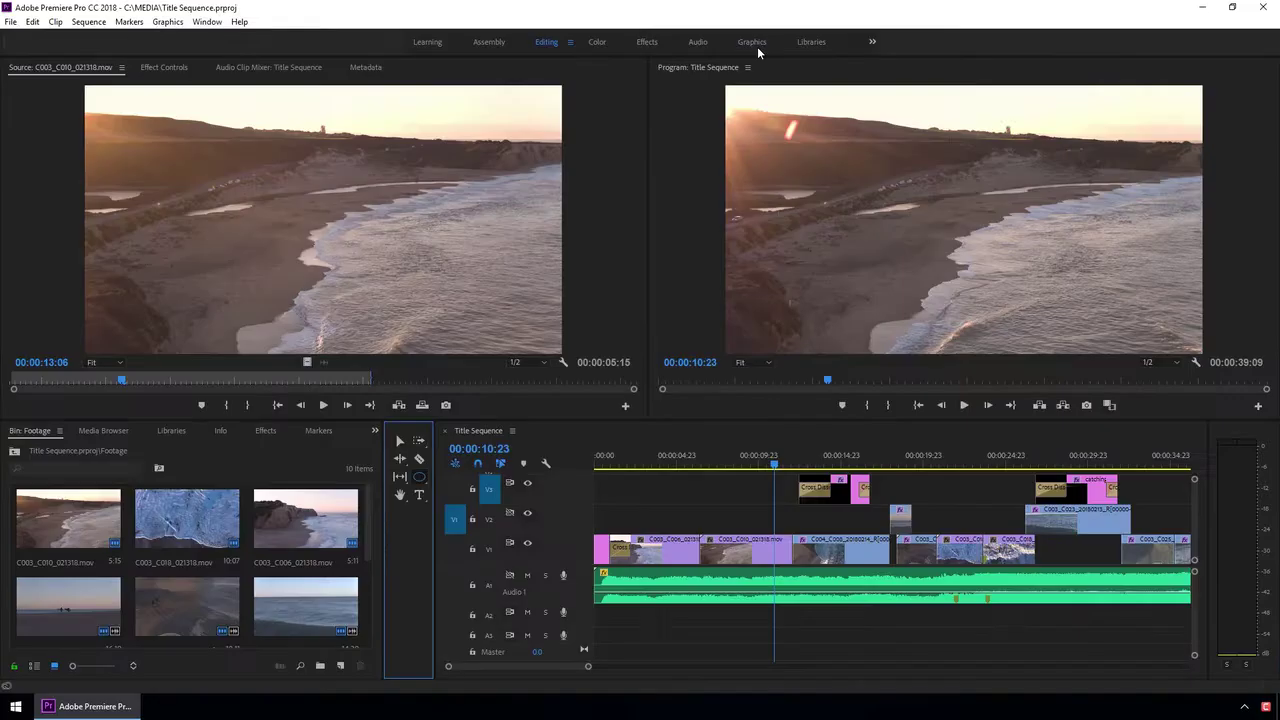
Switch to the Graphics workspace and mute audio track A1.
{"action": "left_click", "coordinate": [940, 103]}
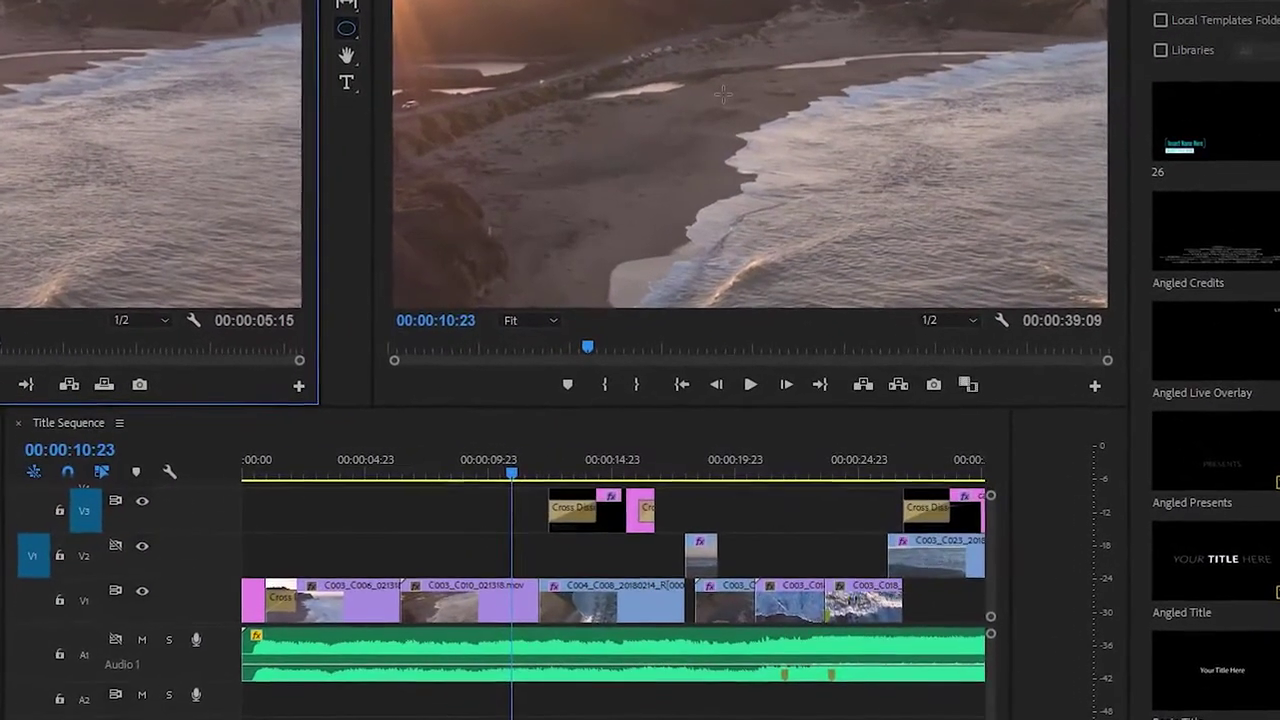
{"action": "left_click", "coordinate": [140, 641]}
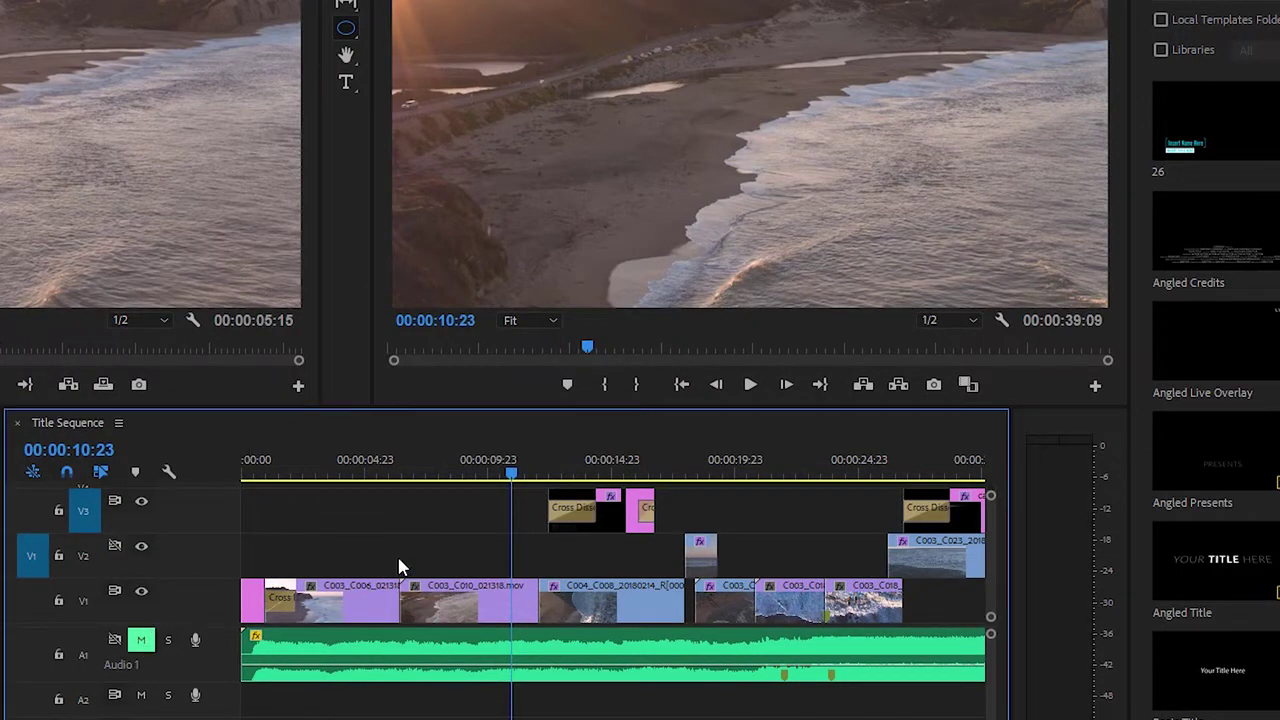
Examine the properties of the Movie Productions, presents and Gradient layers in the title graphic between 00:00:14:18 and 00:00:15:01.
{"action": "left_click", "coordinate": [607, 464]}
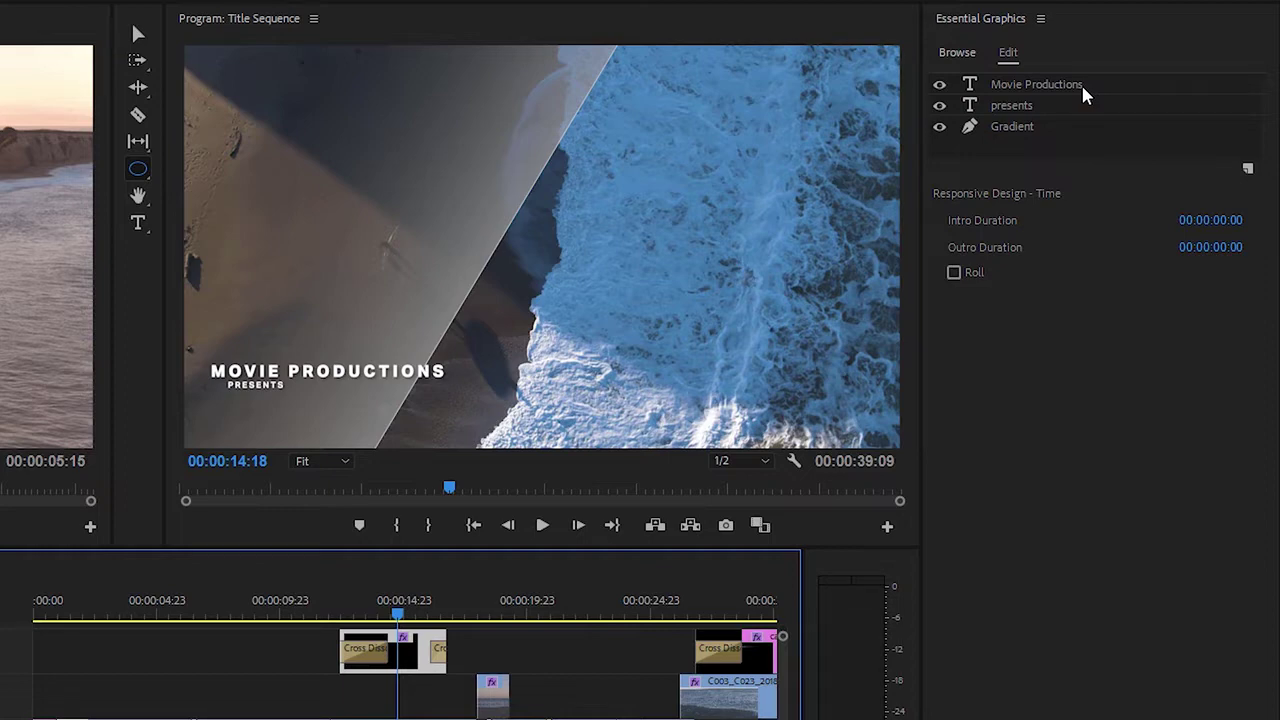
{"action": "left_click", "coordinate": [1081, 83]}
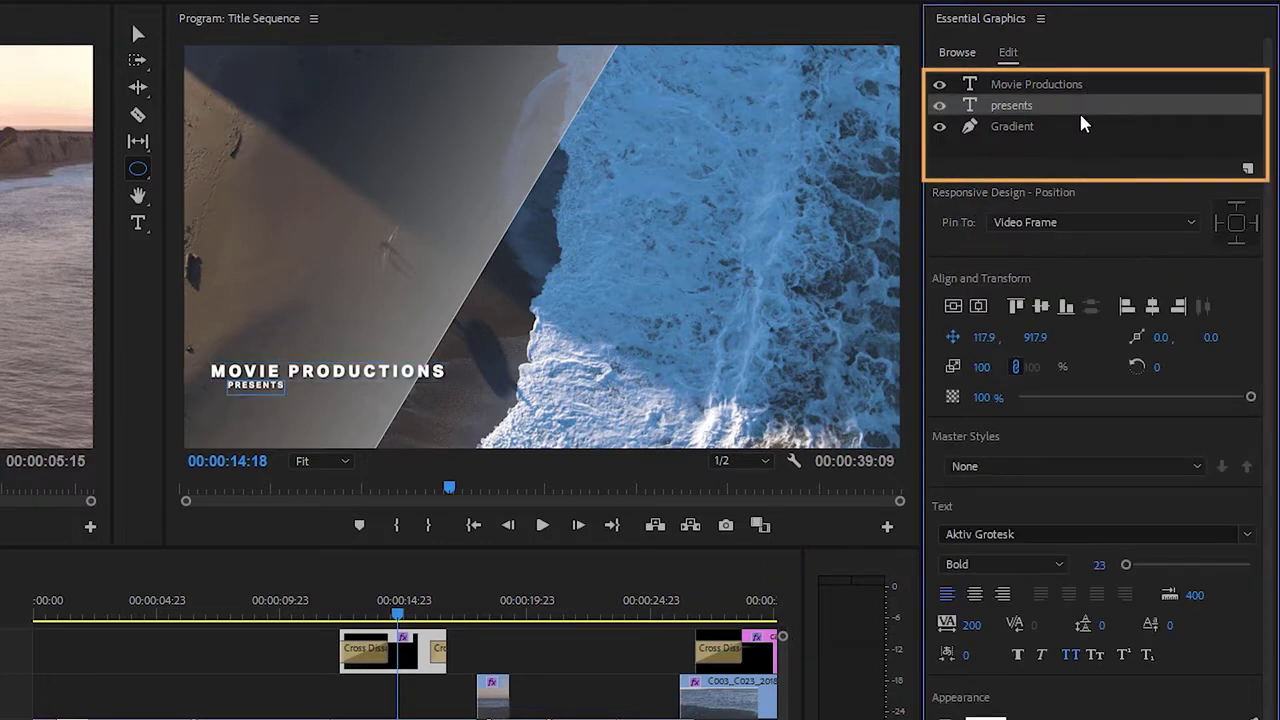
{"action": "left_click", "coordinate": [1079, 121]}
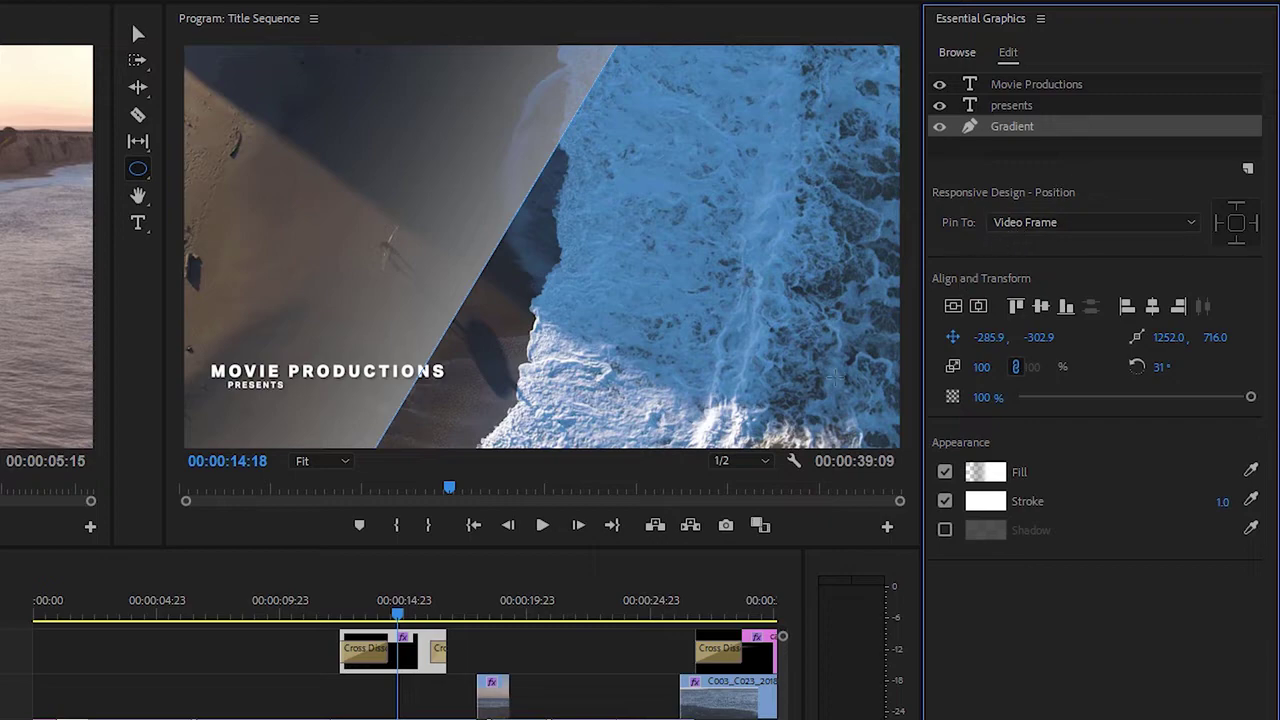
{"action": "mouse_move", "coordinate": [396, 612]}
{"action": "left_mouse_down"}
{"action": "mouse_move", "coordinate": [356, 614]}
{"action": "mouse_move", "coordinate": [346, 632]}
{"action": "mouse_move", "coordinate": [446, 626]}
{"action": "mouse_move", "coordinate": [404, 626]}
{"action": "left_mouse_up"}
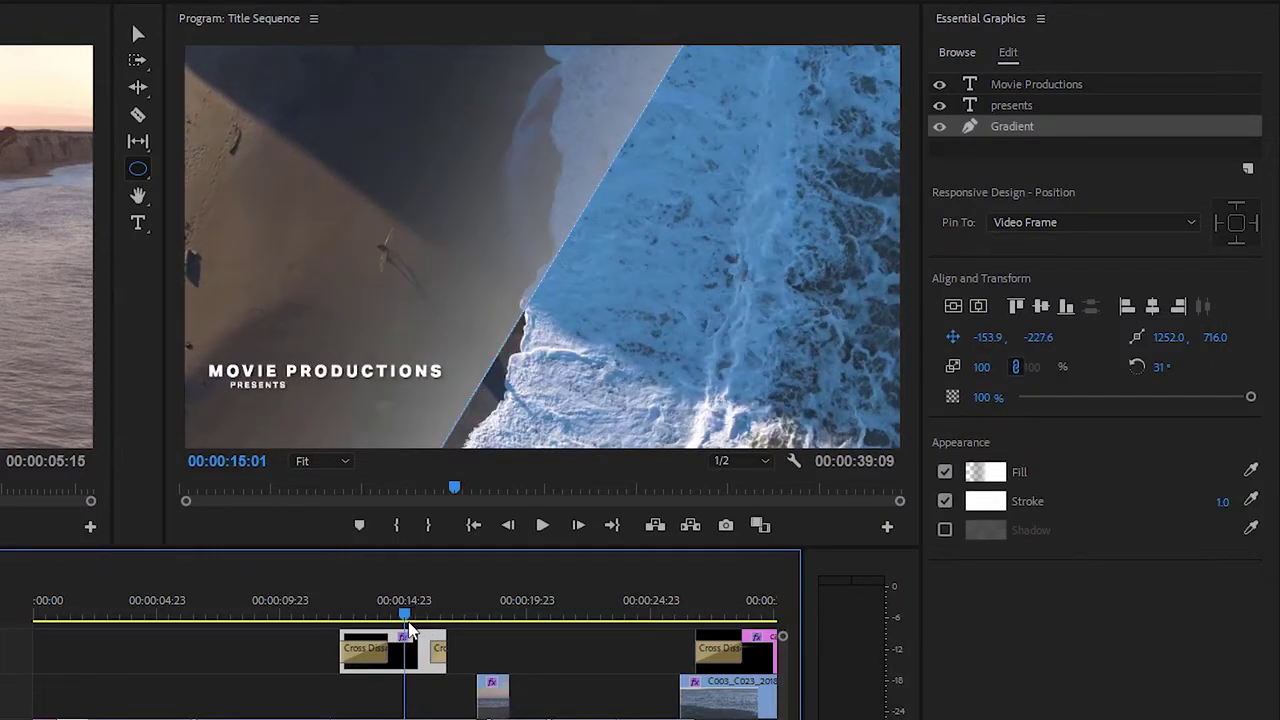
{"action": "left_click", "coordinate": [1110, 86]}
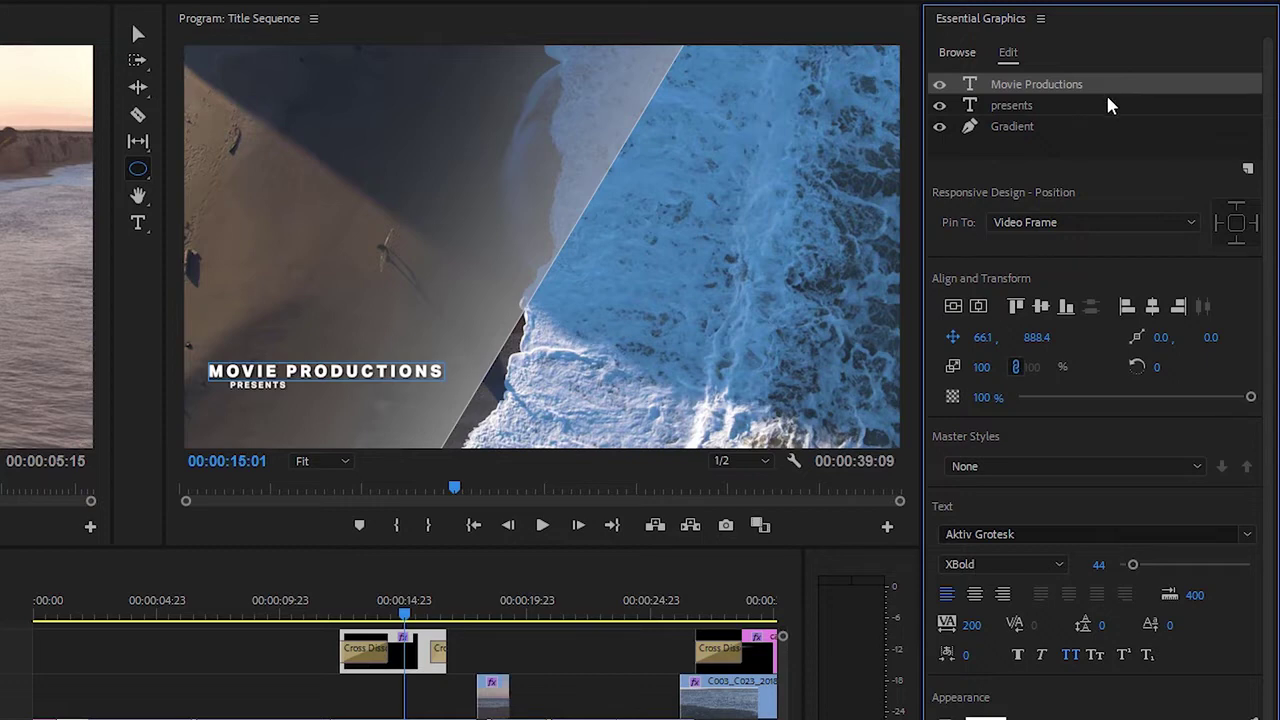
{"action": "left_click", "coordinate": [1105, 107]}
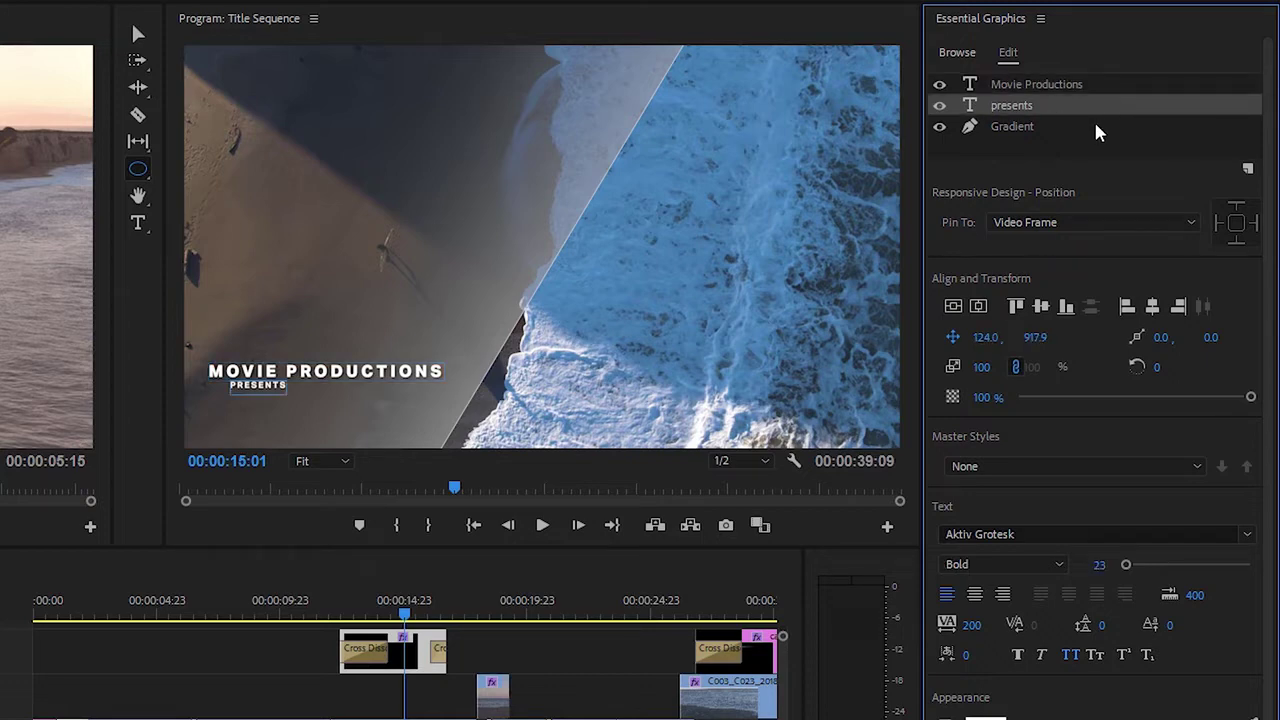
{"action": "left_click", "coordinate": [1096, 126]}
{"action": "left_click", "coordinate": [1042, 147]}
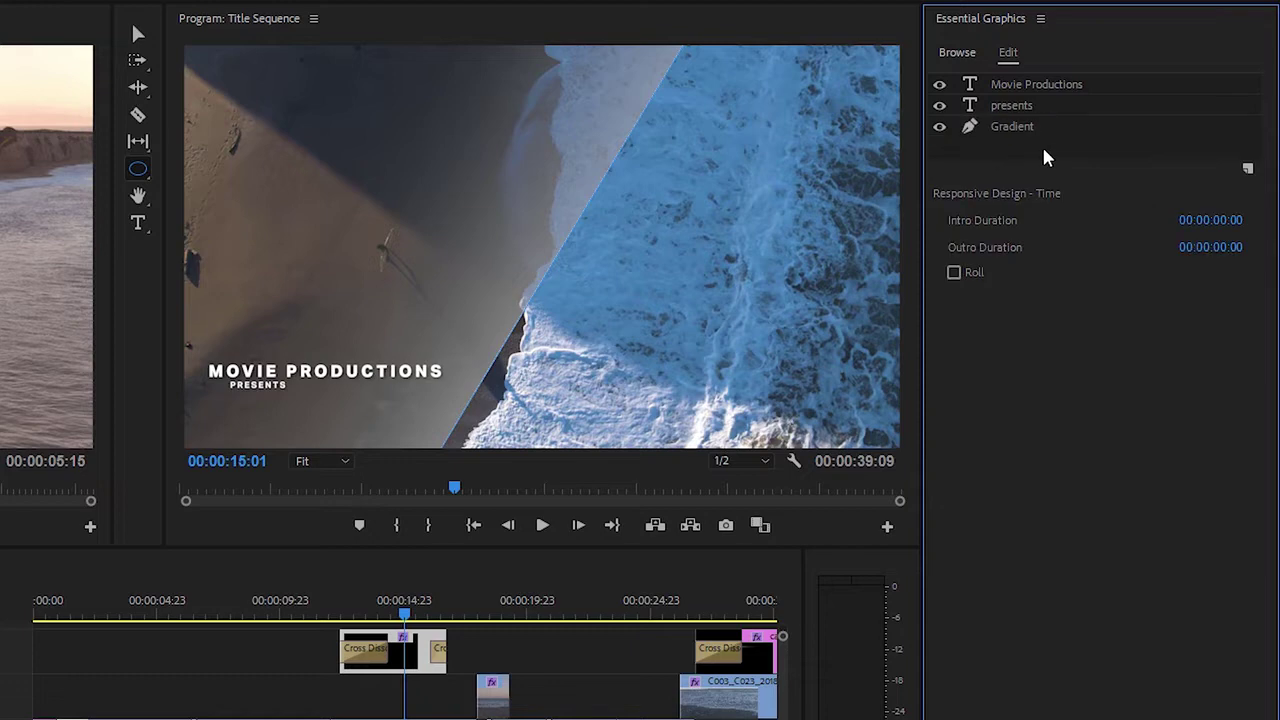
Select the Movie Productions title in the frame, view its available fonts, and add the presents layer to the selection.
{"action": "left_click", "coordinate": [138, 35]}
{"action": "left_click", "coordinate": [340, 372]}
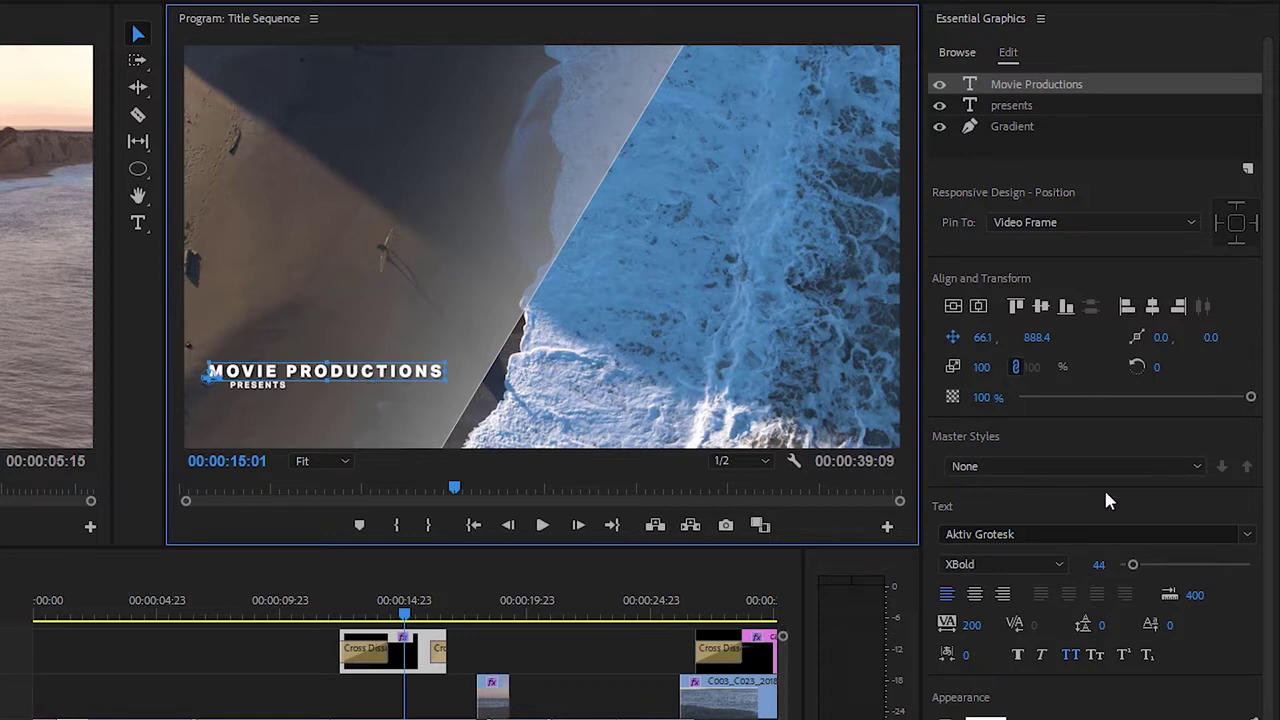
{"action": "left_click", "coordinate": [1247, 535]}
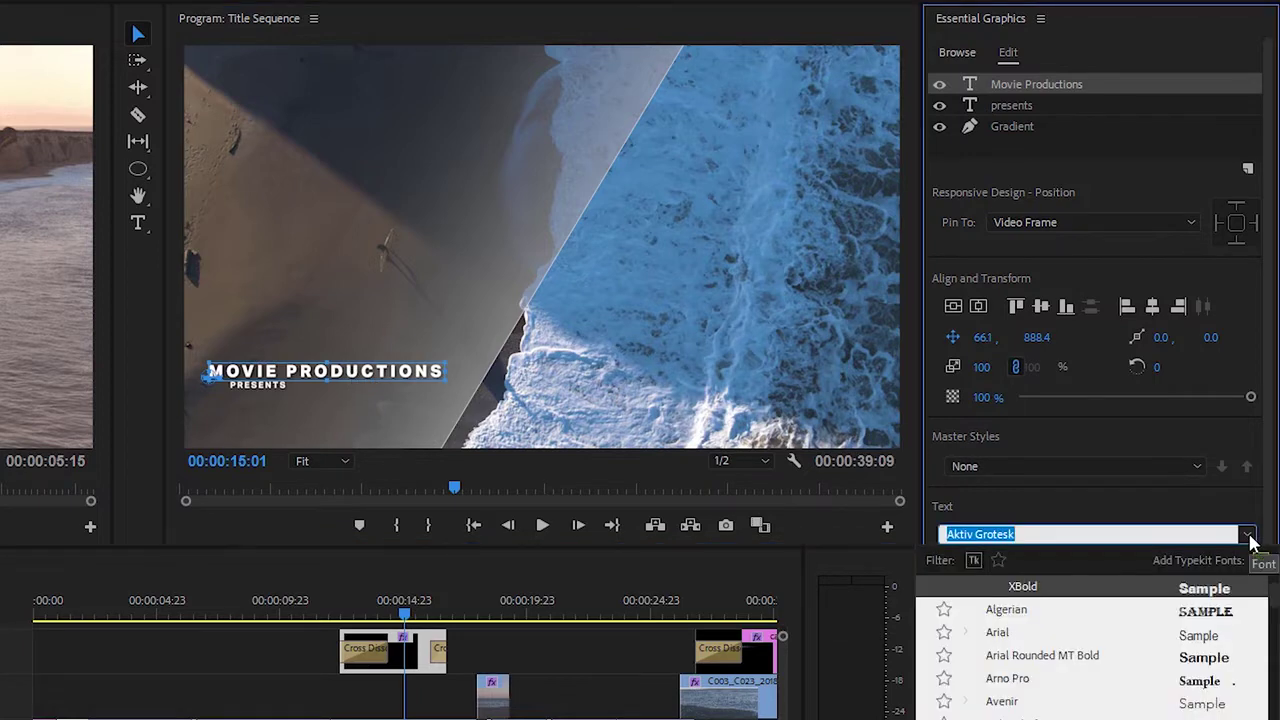
{"action": "left_click", "coordinate": [1200, 510]}
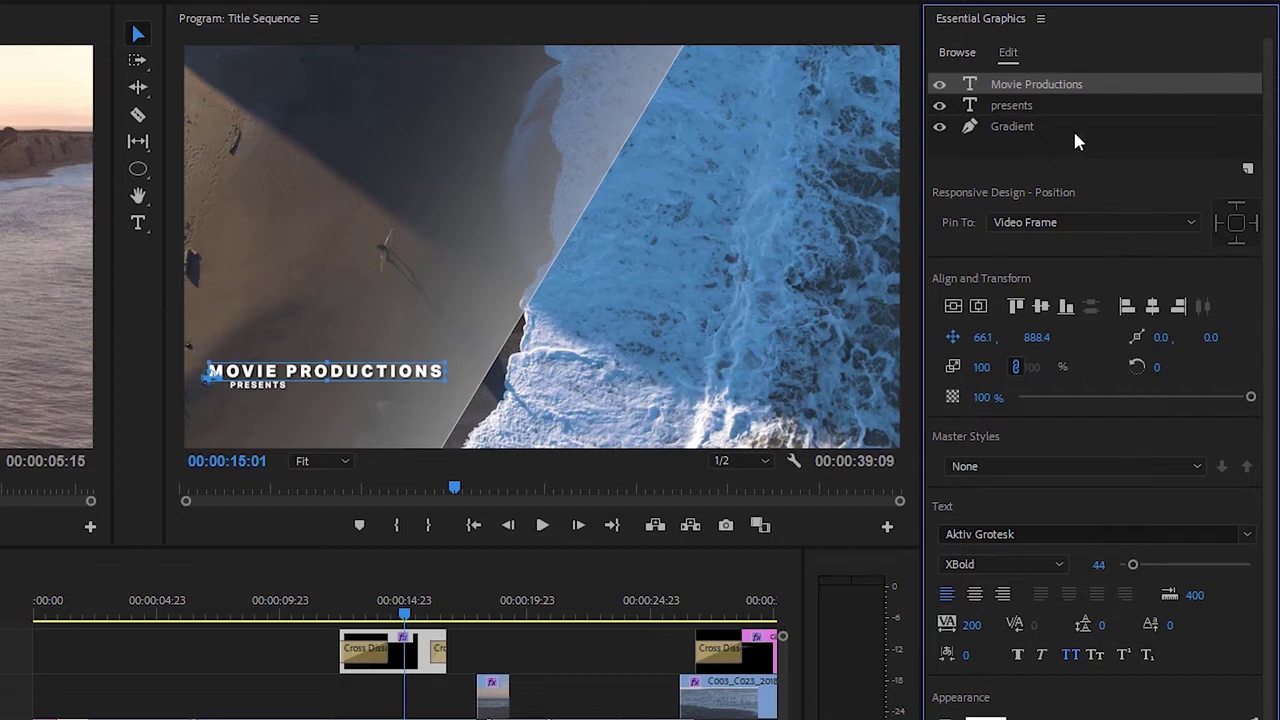
{"action": "left_click", "coordinate": [1062, 105], "text": "shift"}
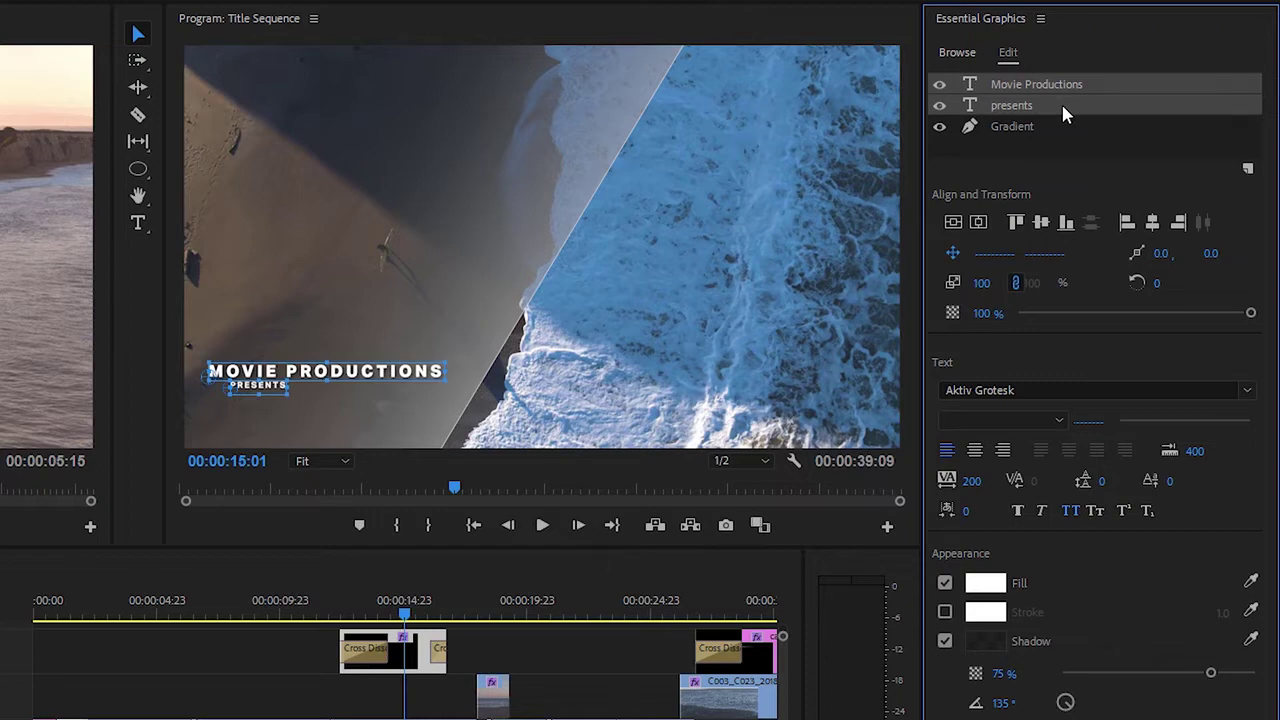
Delete the Movie Productions text layer and undo the deletion.
{"action": "left_click", "coordinate": [1098, 85]}
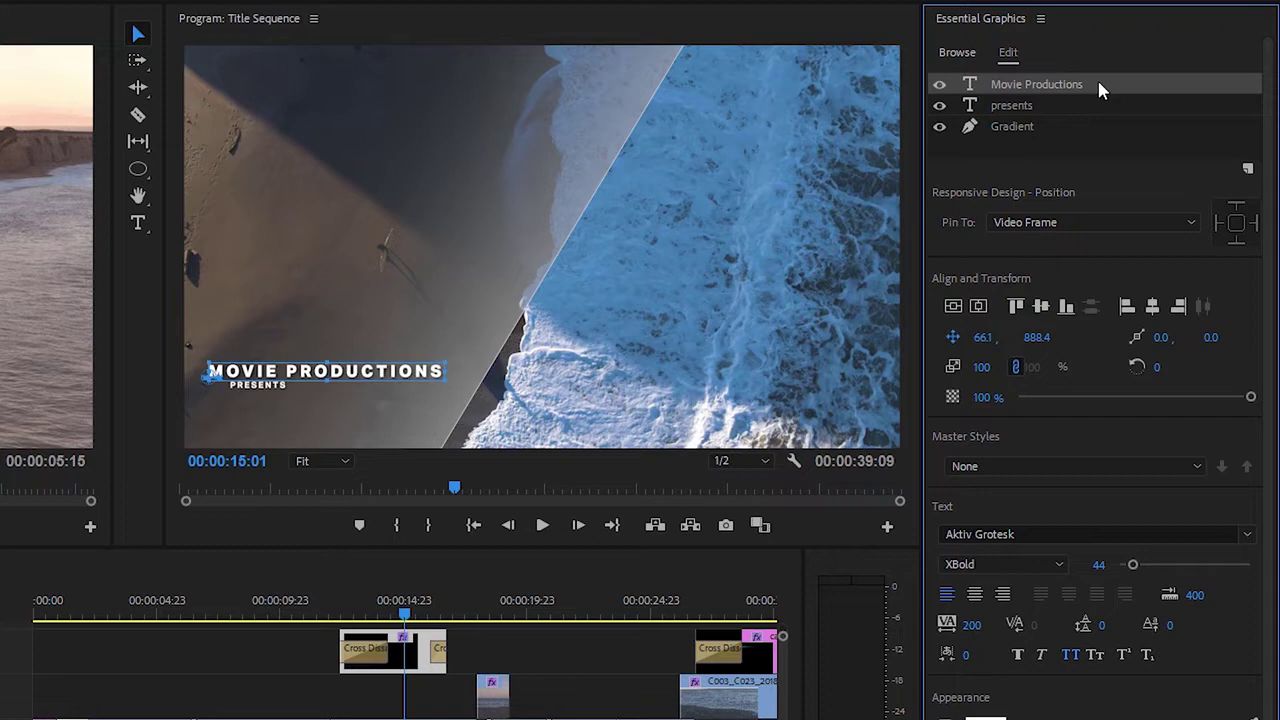
{"action": "key", "text": "Delete"}
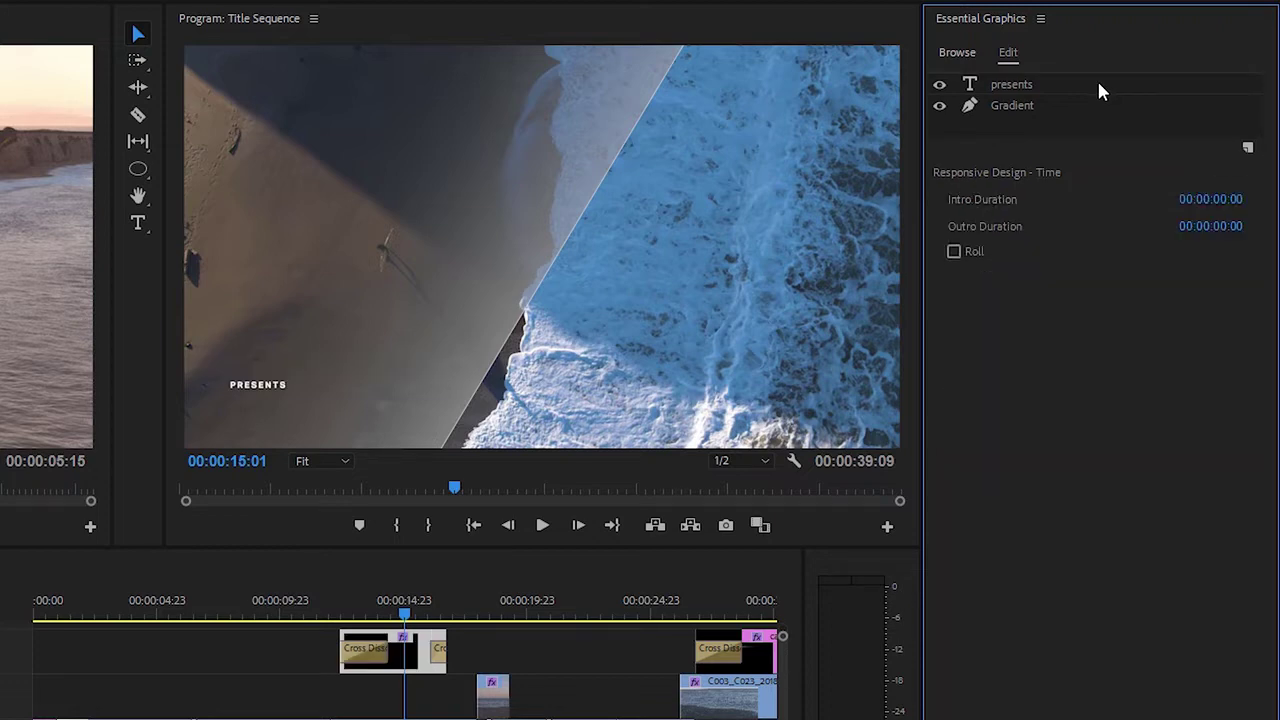
{"action": "key", "text": "ctrl+z"}
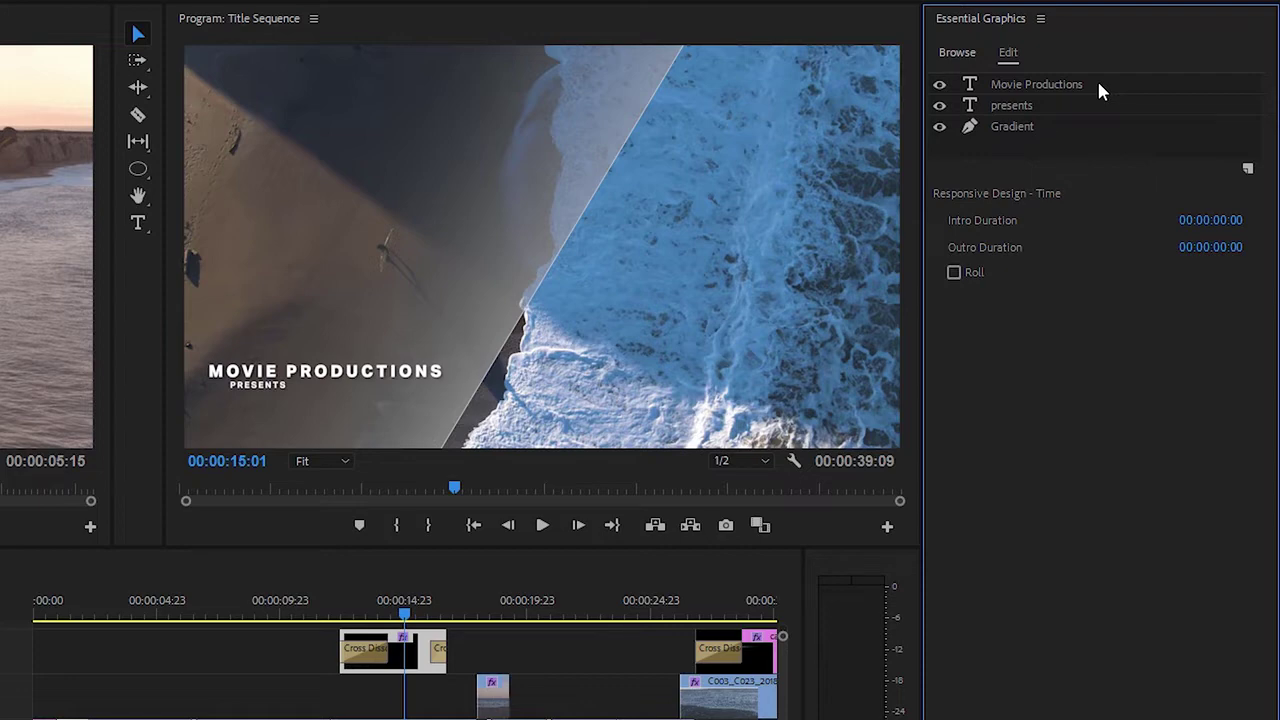
Open the Timeline preferences.
{"action": "left_click", "coordinate": [1105, 86]}
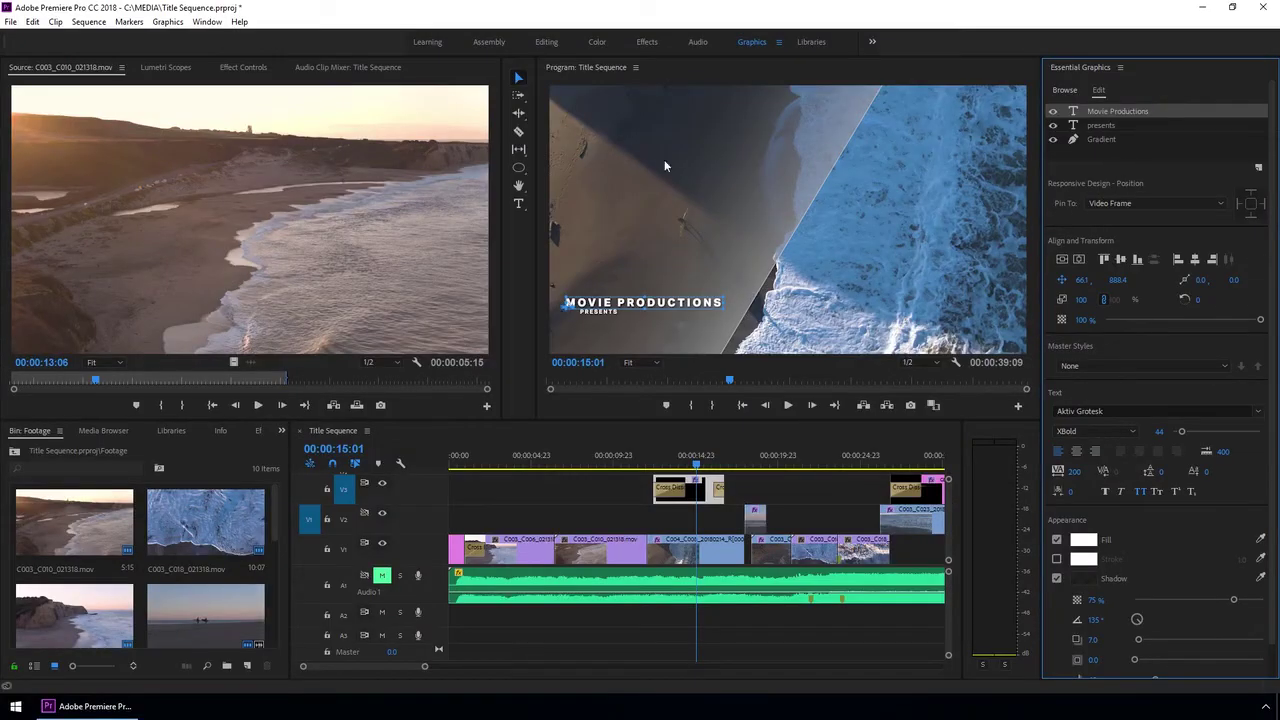
{"action": "left_click", "coordinate": [32, 21]}
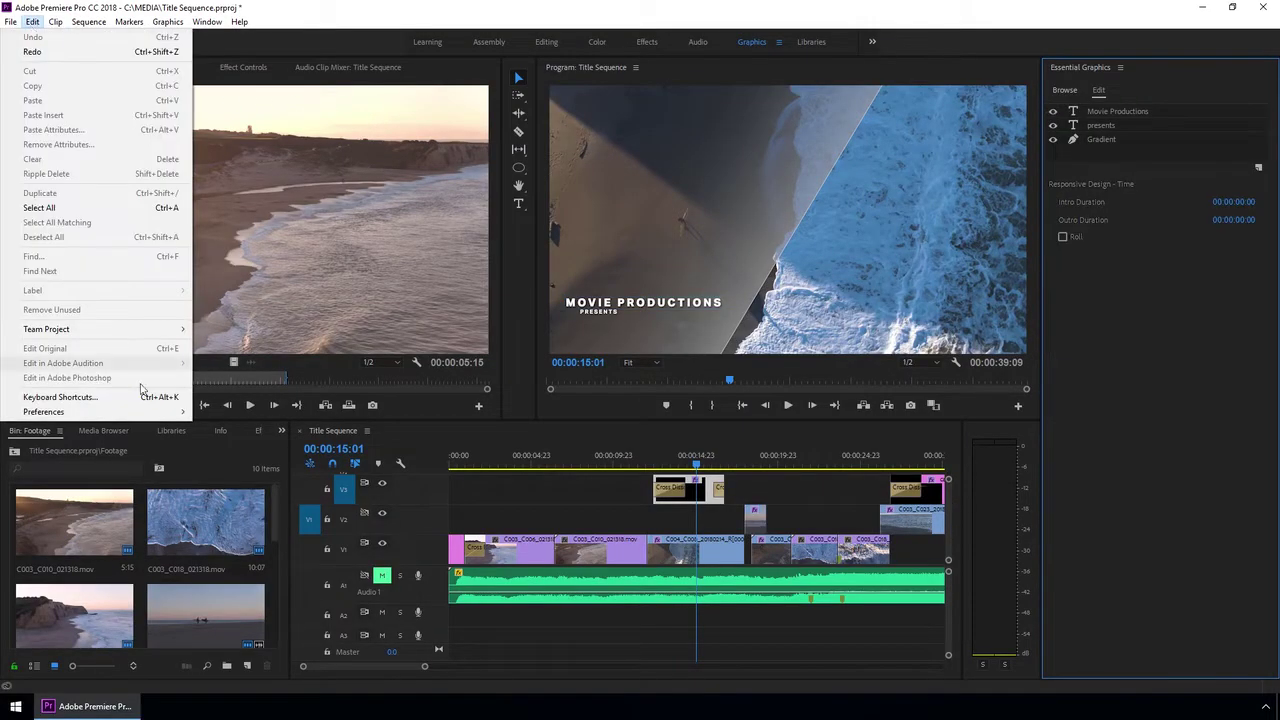
{"action": "mouse_move", "coordinate": [145, 411]}
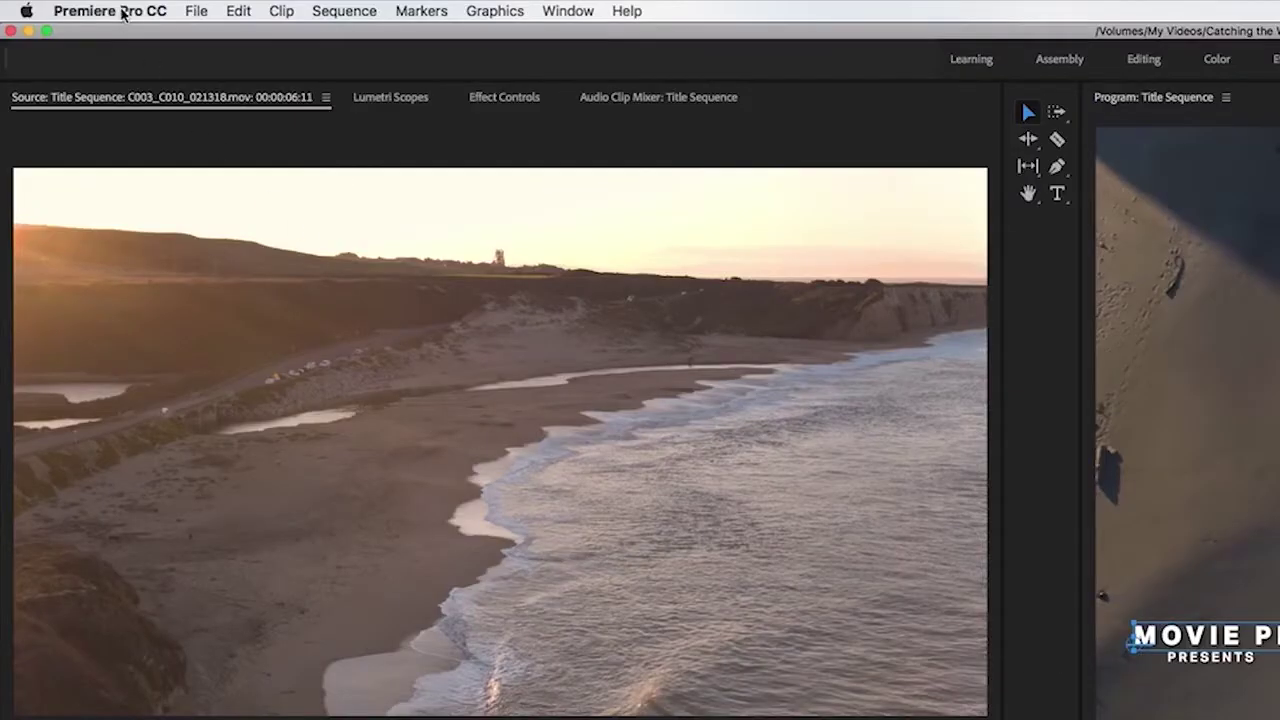
{"action": "left_click", "coordinate": [122, 12]}
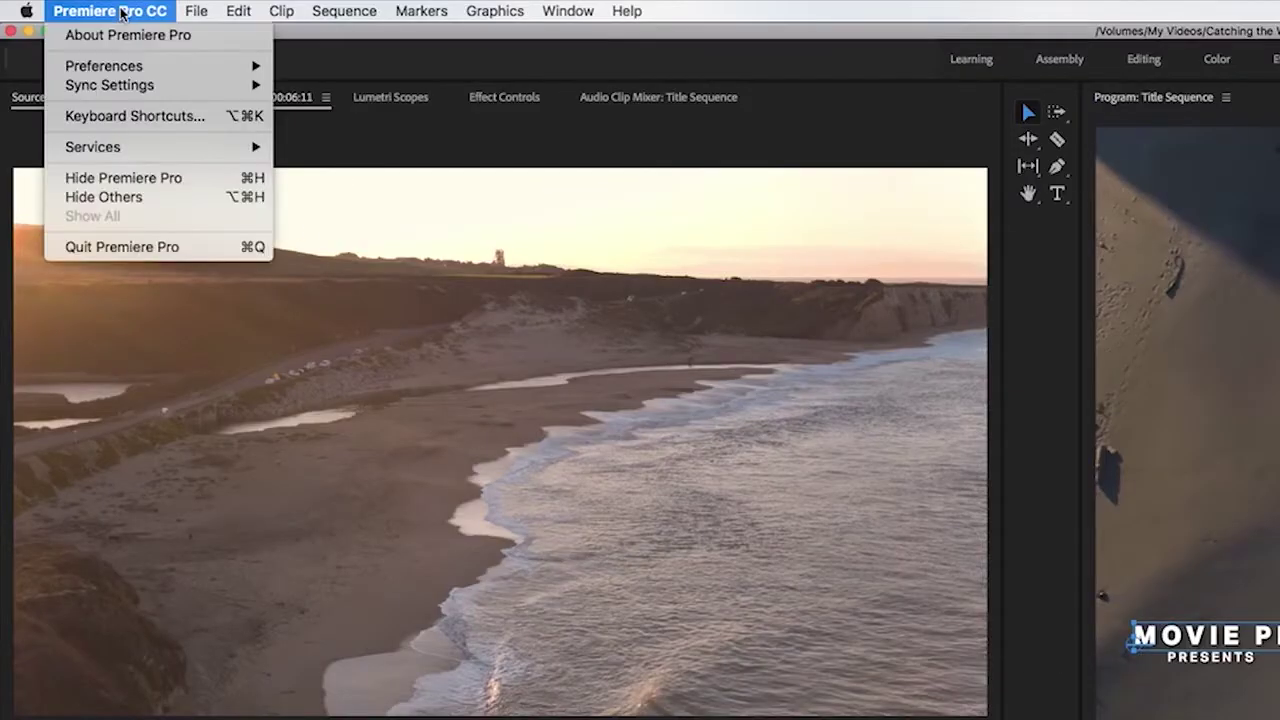
{"action": "mouse_move", "coordinate": [138, 66]}
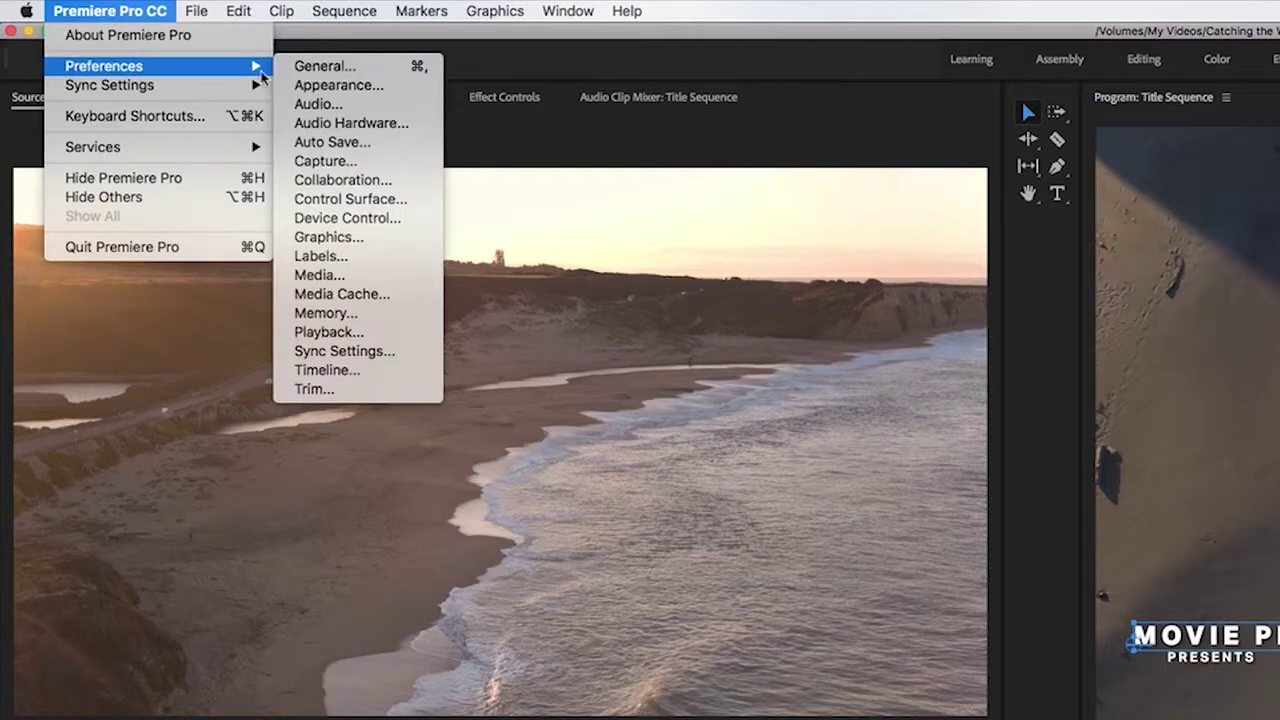
{"action": "left_click", "coordinate": [371, 370]}
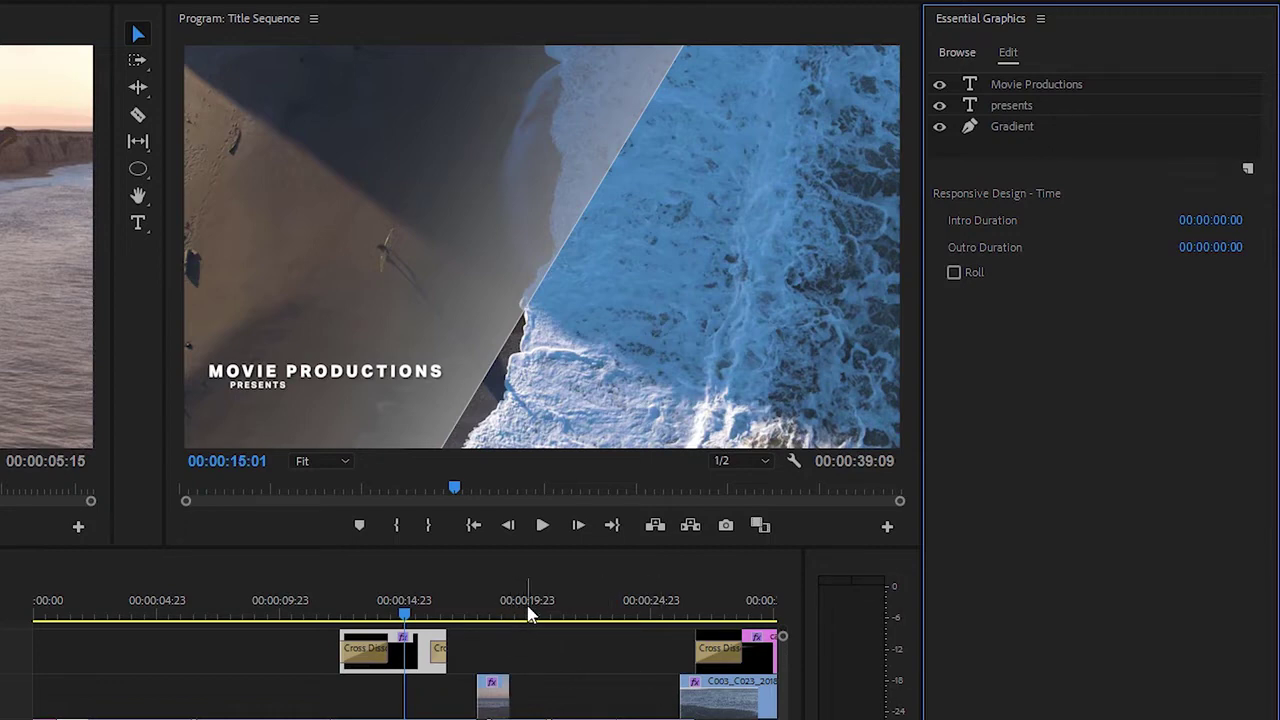
Add the text "TWO SURFERS" at about 00:00:22:05 and move it just above the two surfers, at about 140.4, 779.1.
{"action": "left_click_drag", "start_coordinate": [536, 614], "coordinate": [586, 617]}
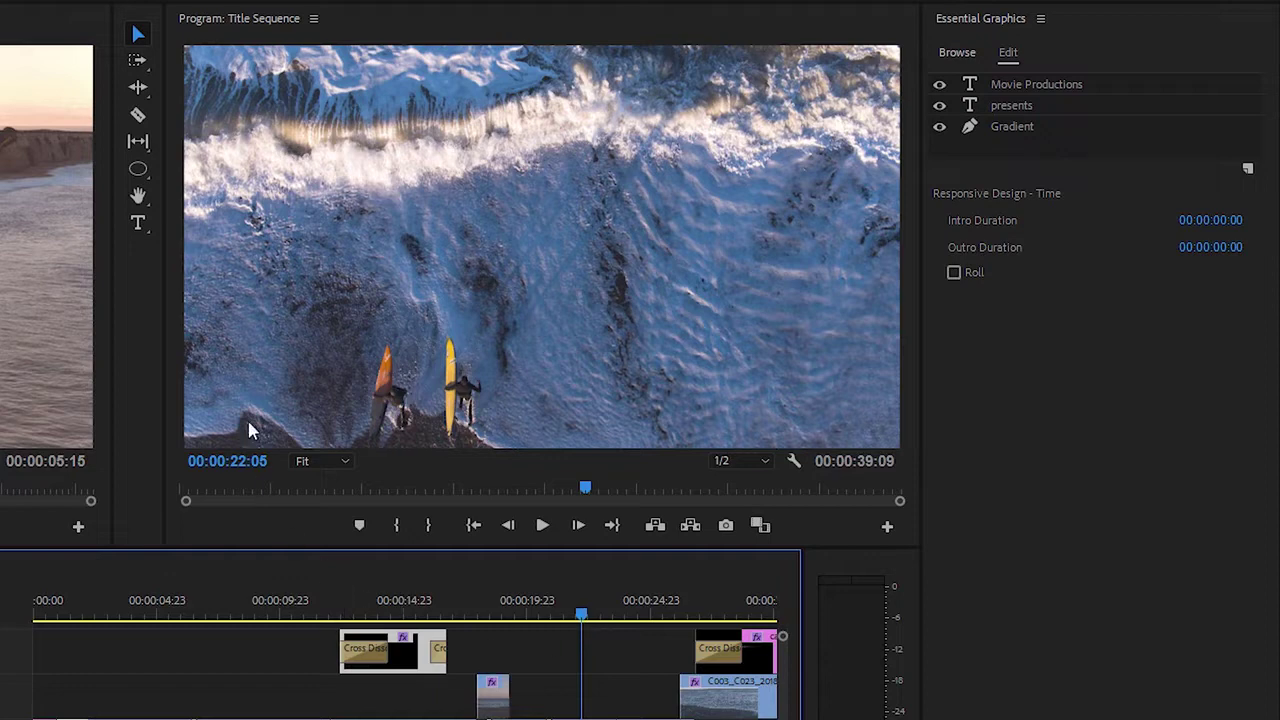
{"action": "left_click", "coordinate": [142, 226]}
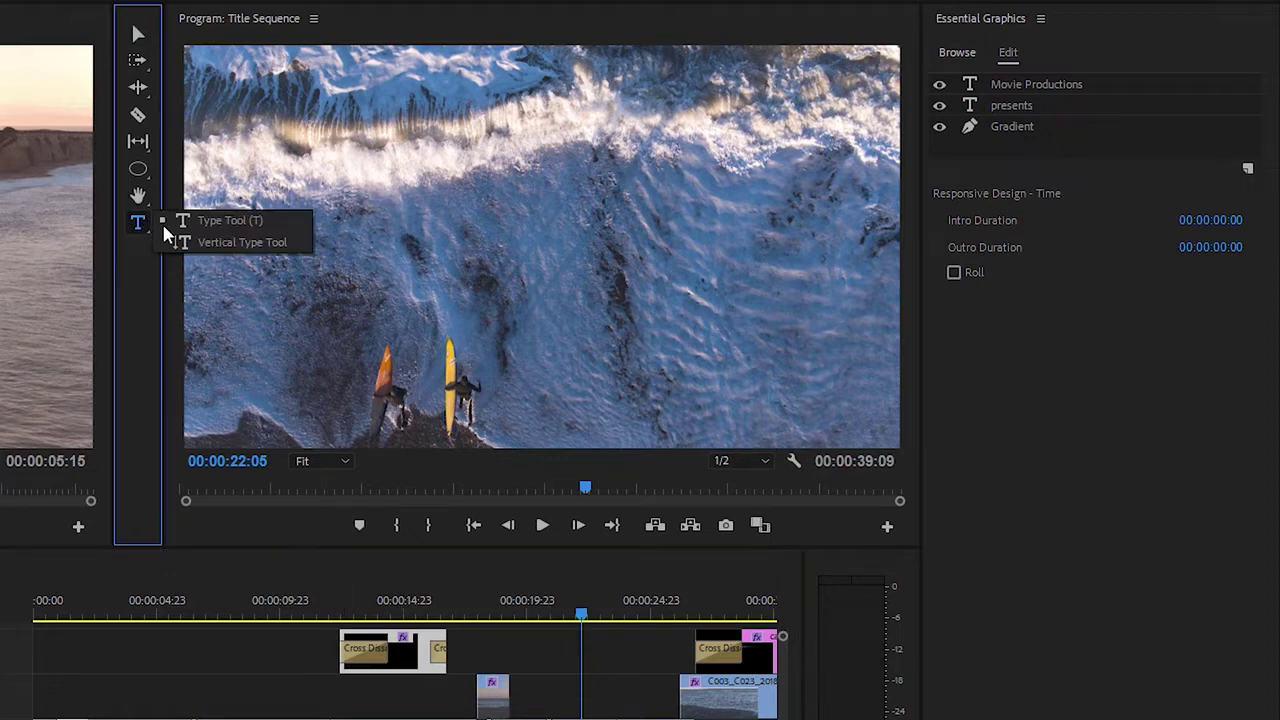
{"action": "left_click", "coordinate": [228, 222]}
{"action": "left_click", "coordinate": [309, 219]}
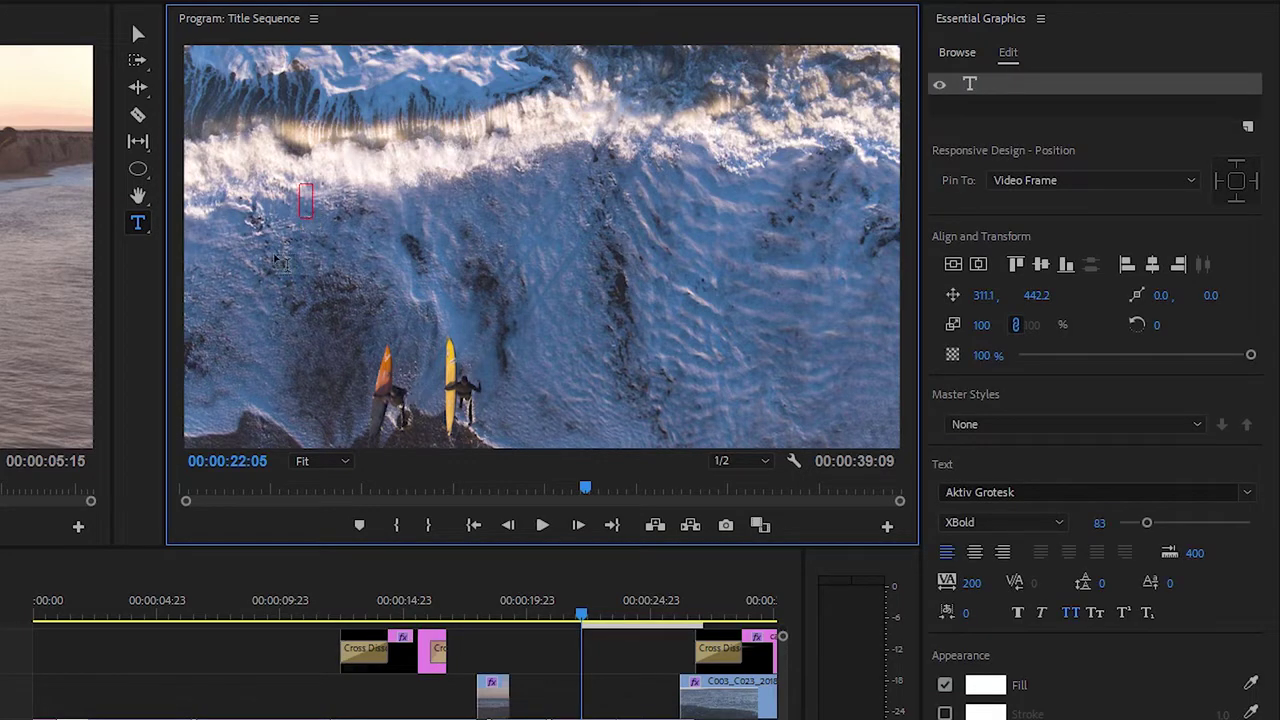
{"action": "type", "text": "TWO SURFERS"}
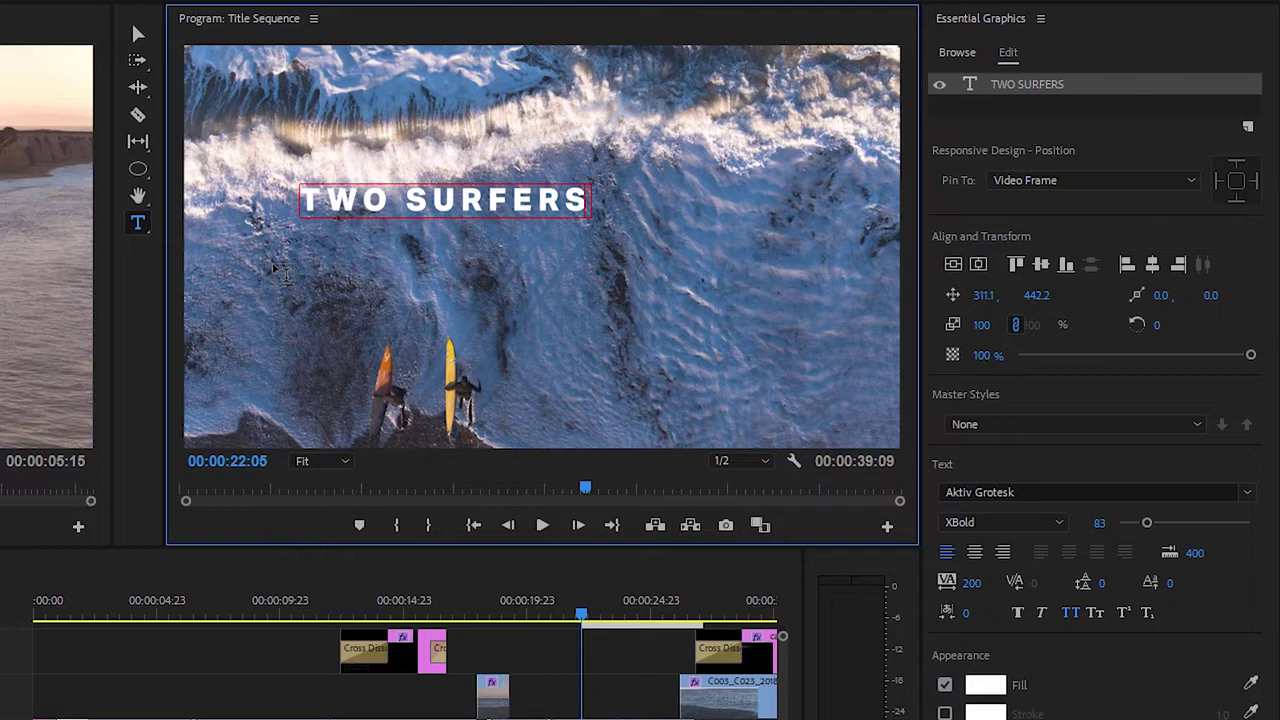
{"action": "left_click", "coordinate": [142, 30]}
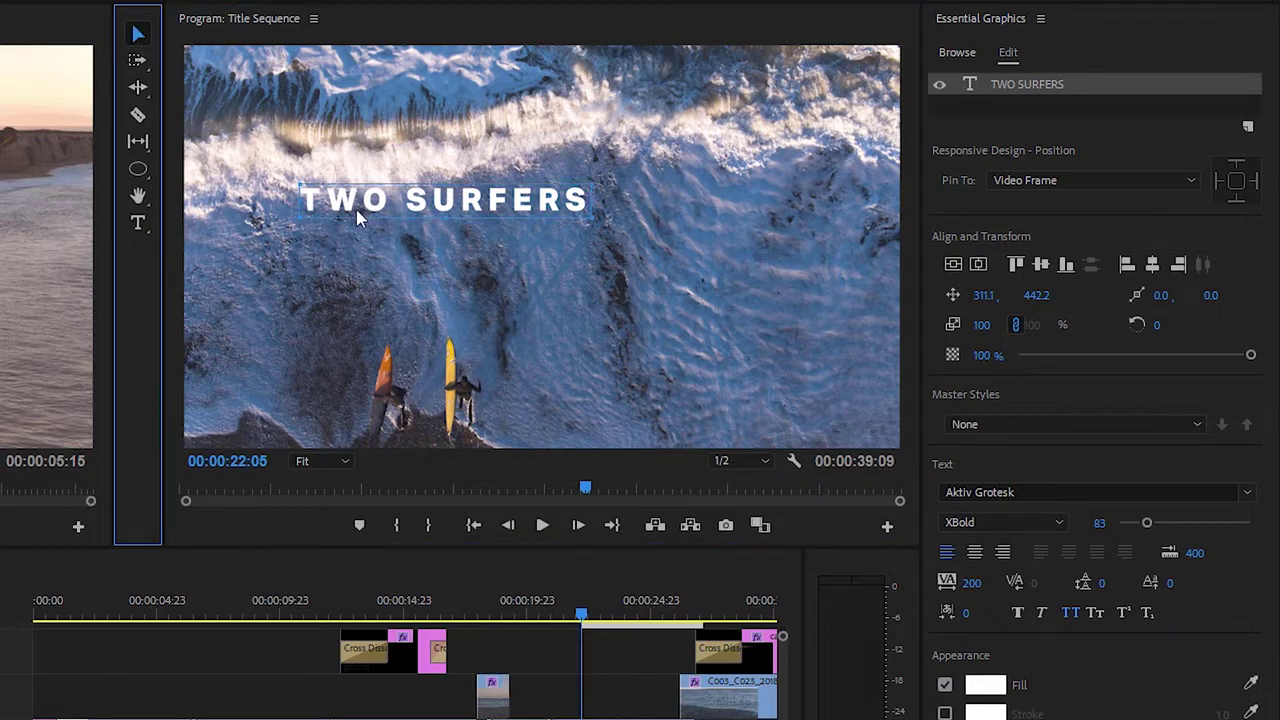
{"action": "left_click_drag", "start_coordinate": [357, 214], "coordinate": [295, 337]}
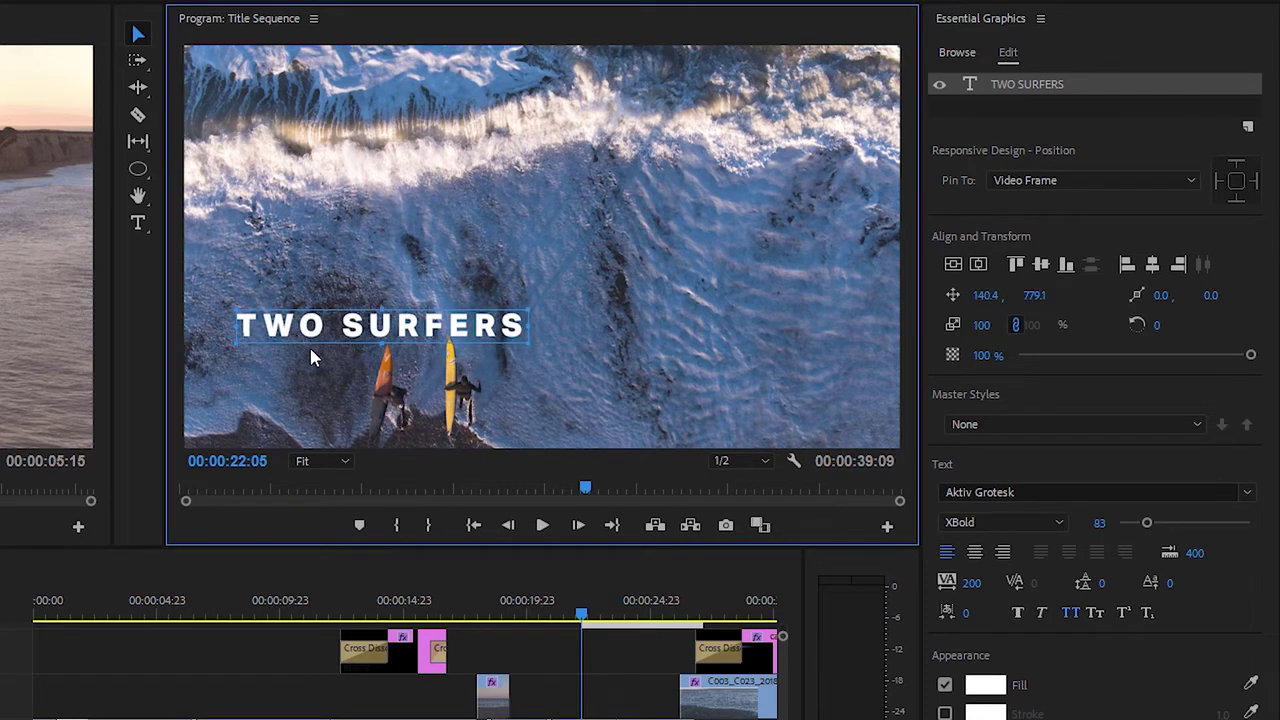
Draw a paragraph text box beside TWO SURFERS and enter "This is some text that I am typing inside a text box -".
{"action": "left_click", "coordinate": [139, 223]}
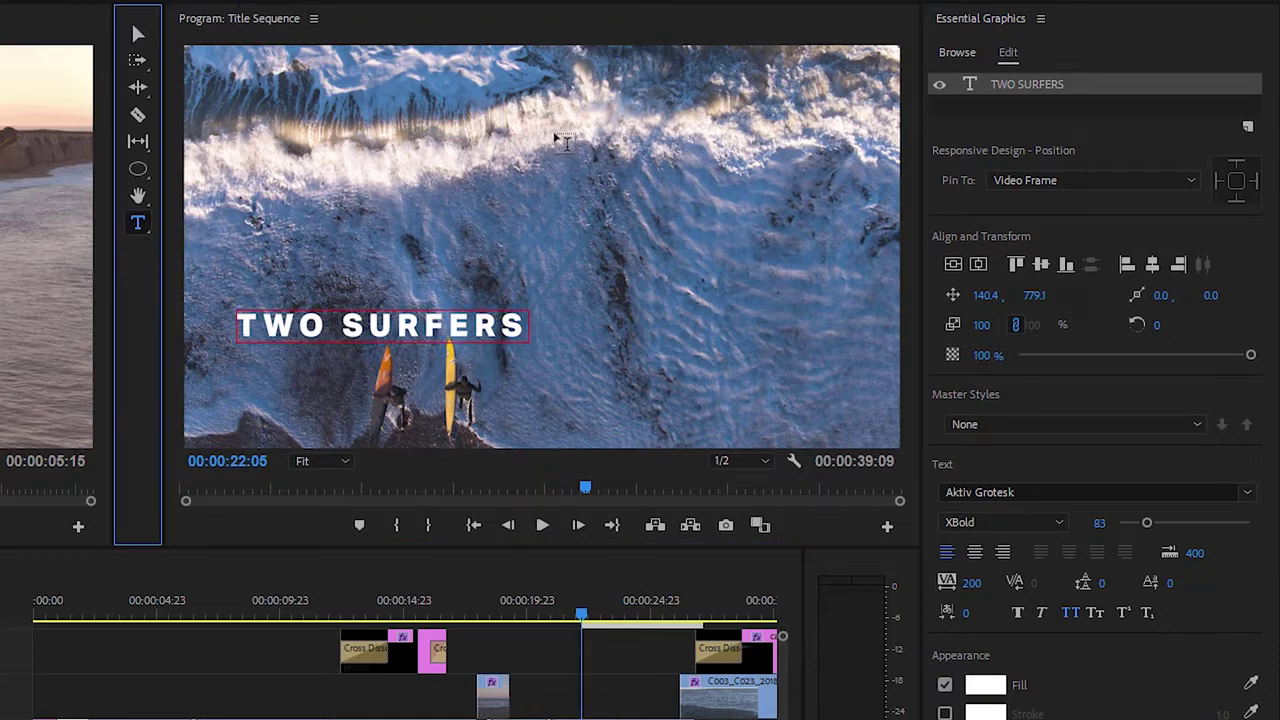
{"action": "left_click_drag", "start_coordinate": [548, 130], "coordinate": [810, 349]}
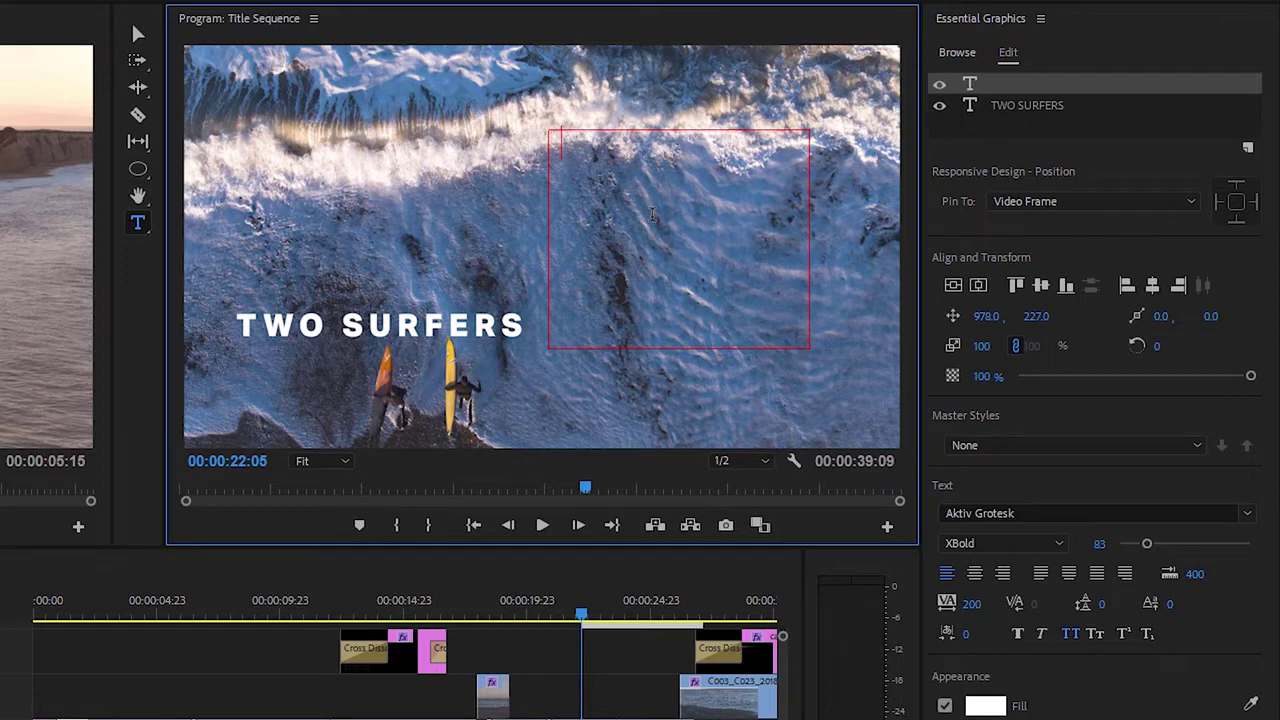
{"action": "type", "text": "This is some text that I am typ"}
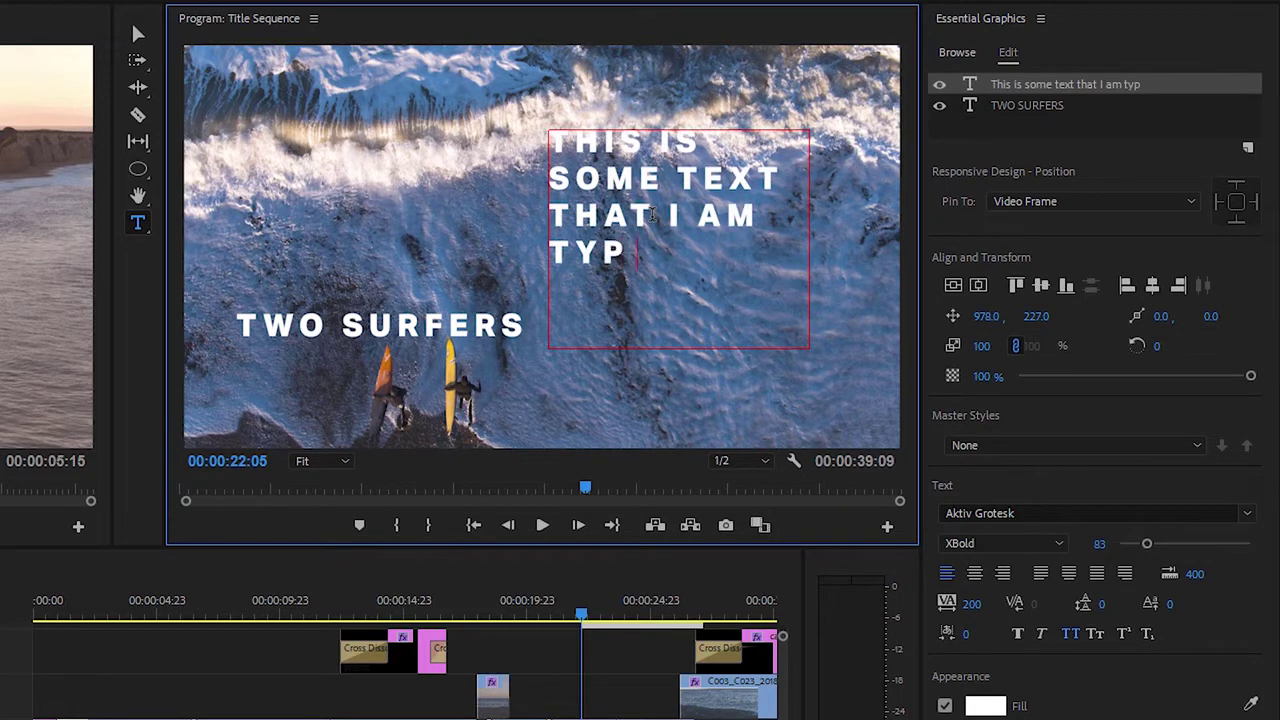
{"action": "type", "text": "ing inside a text box -"}
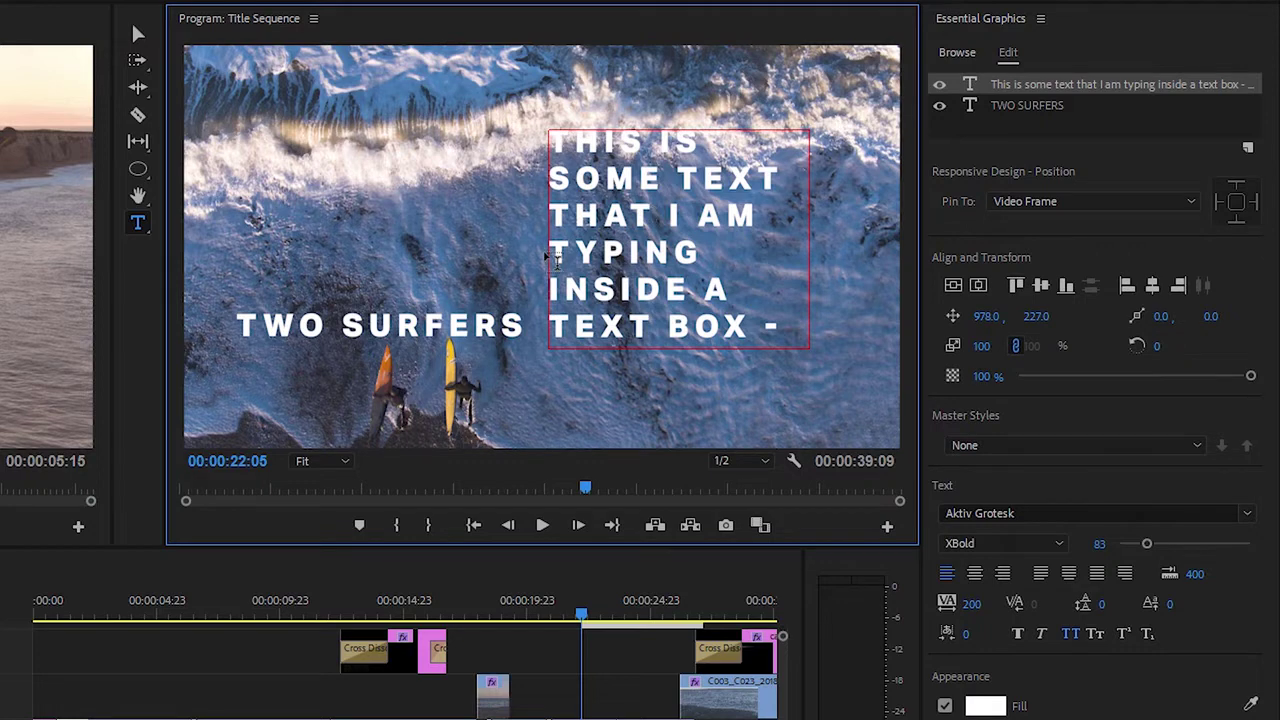
Delete the paragraph text layer and select the TWO SURFERS text layer.
{"action": "left_click", "coordinate": [1030, 86]}
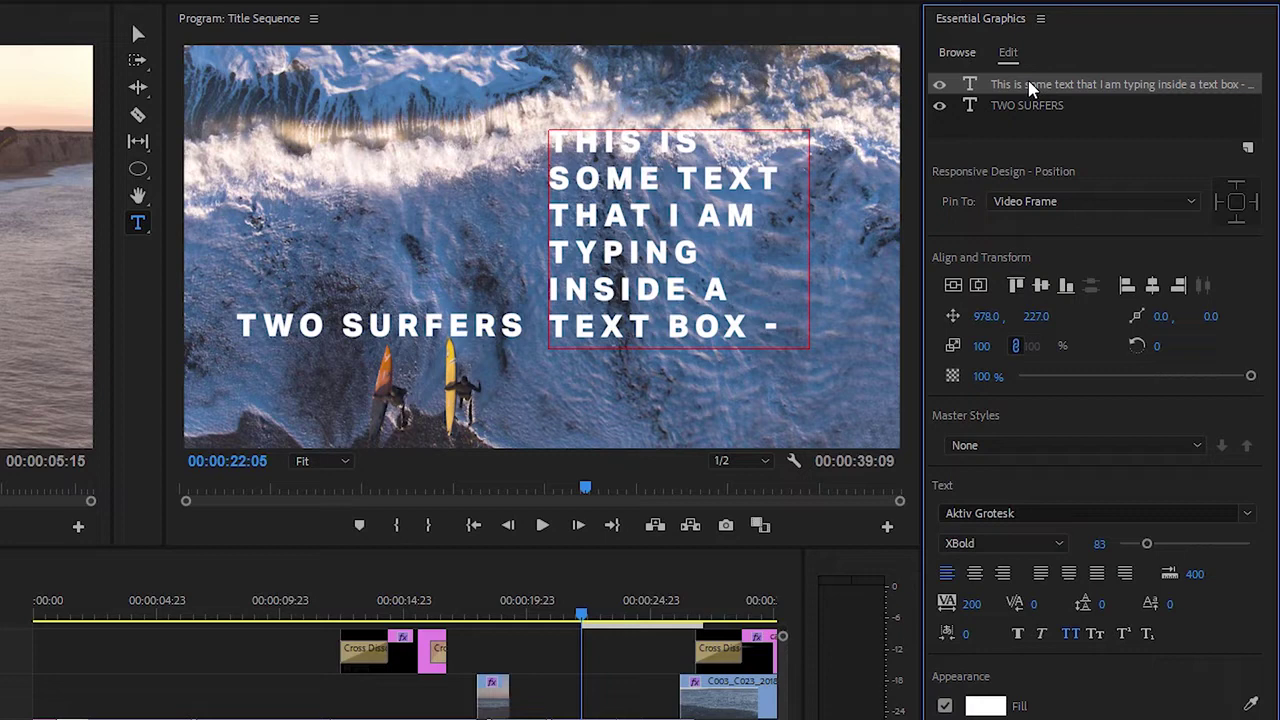
{"action": "key", "text": "Delete"}
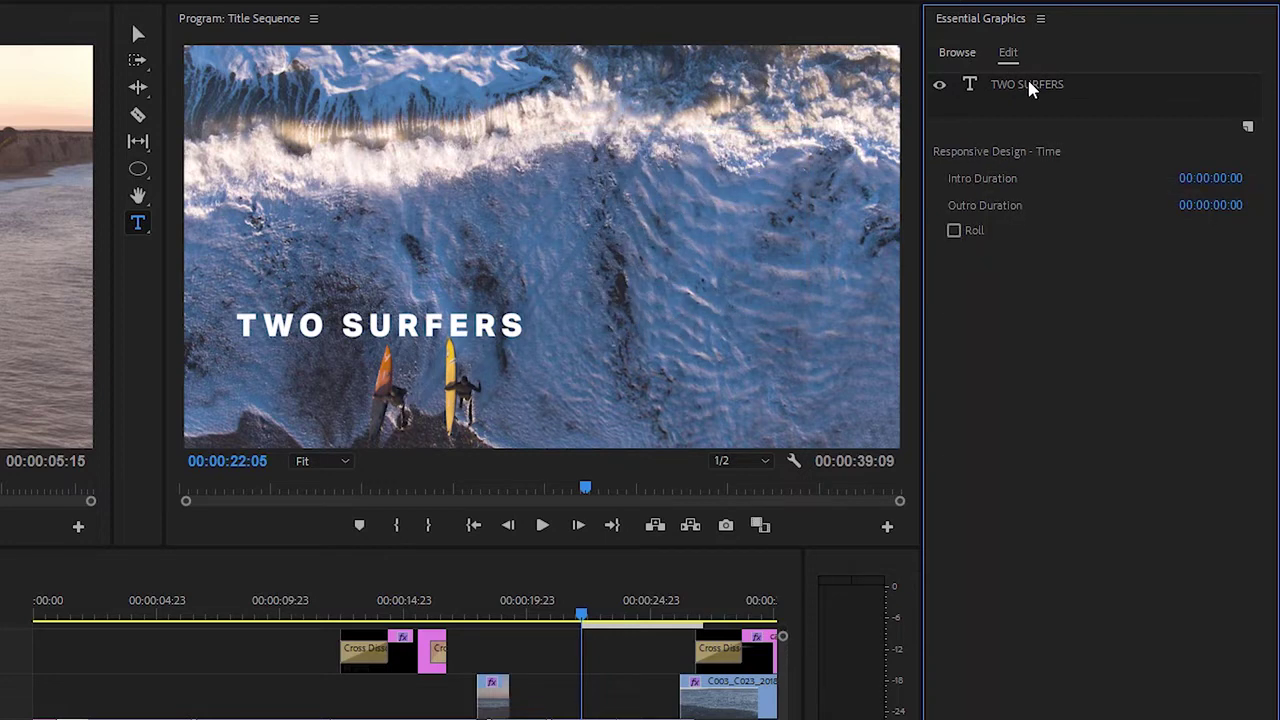
{"action": "left_click", "coordinate": [1030, 86]}
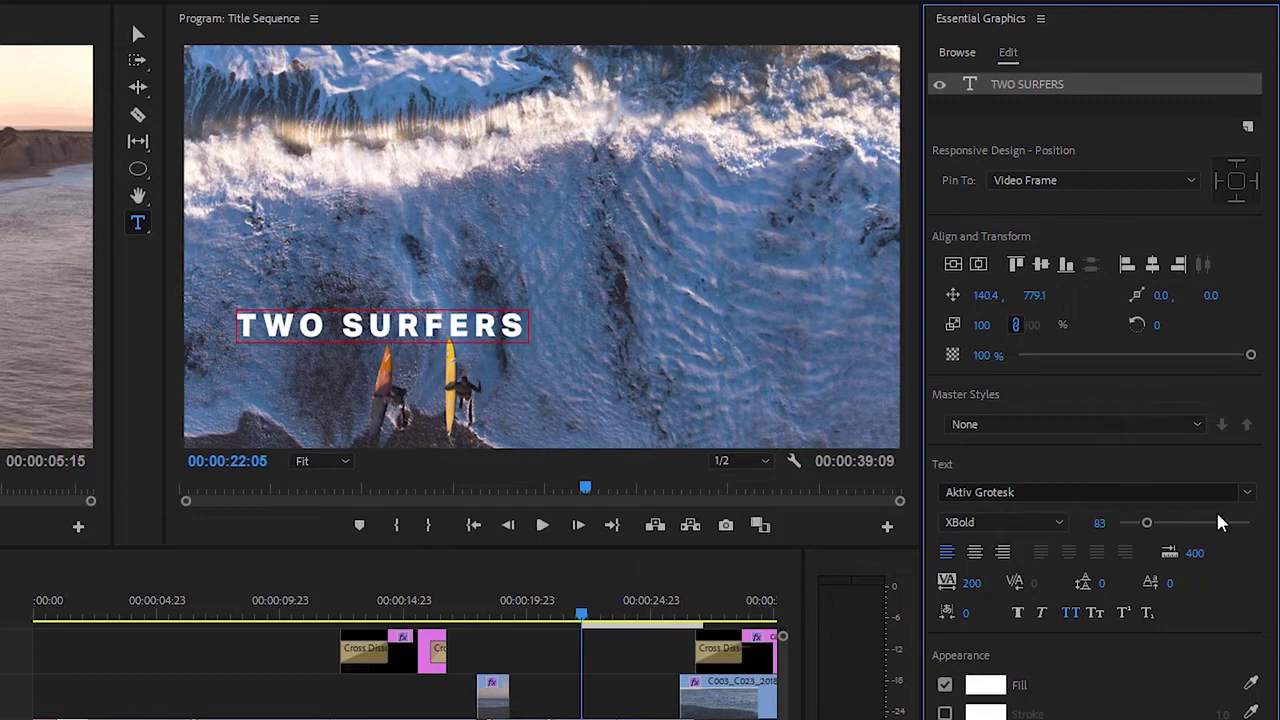
Set the TWO SURFERS font size to 101, try a tracking of 529 and undo the tracking change.
{"action": "left_click", "coordinate": [1250, 494]}
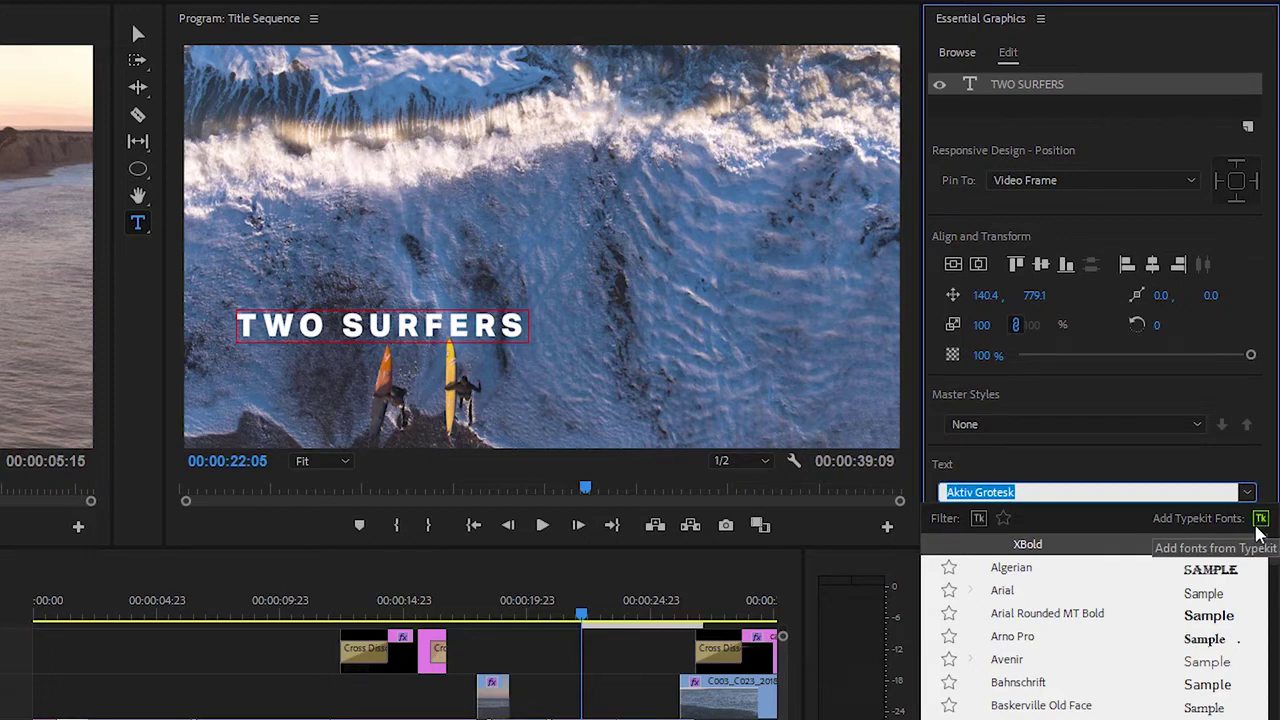
{"action": "left_click", "coordinate": [1226, 477]}
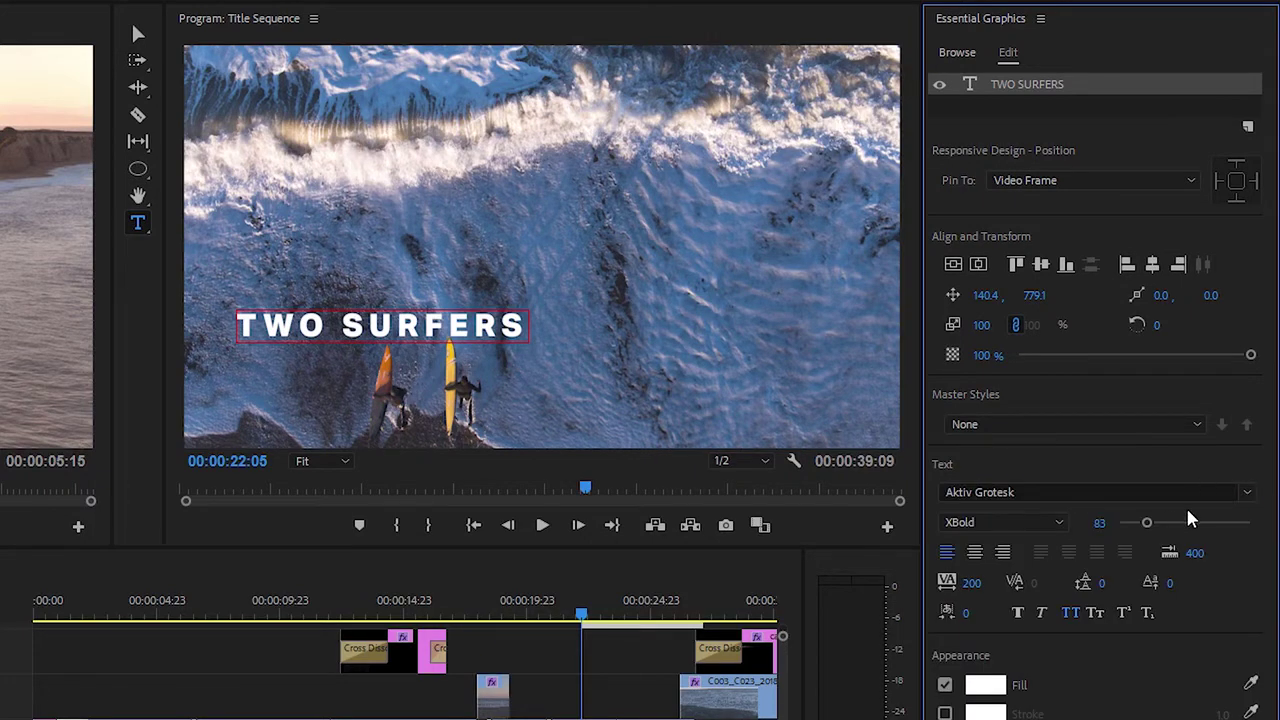
{"action": "left_click_drag", "start_coordinate": [1153, 519], "coordinate": [1152, 521]}
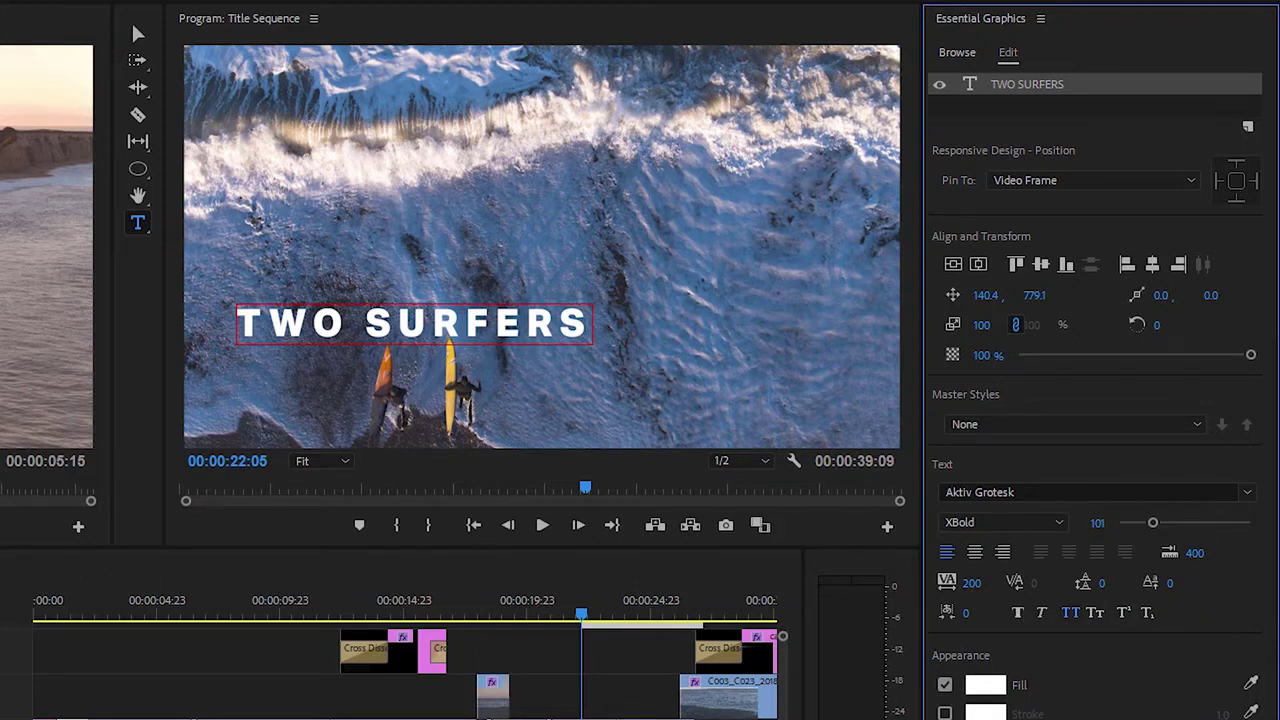
{"action": "left_click_drag", "start_coordinate": [972, 583], "coordinate": [956, 641]}
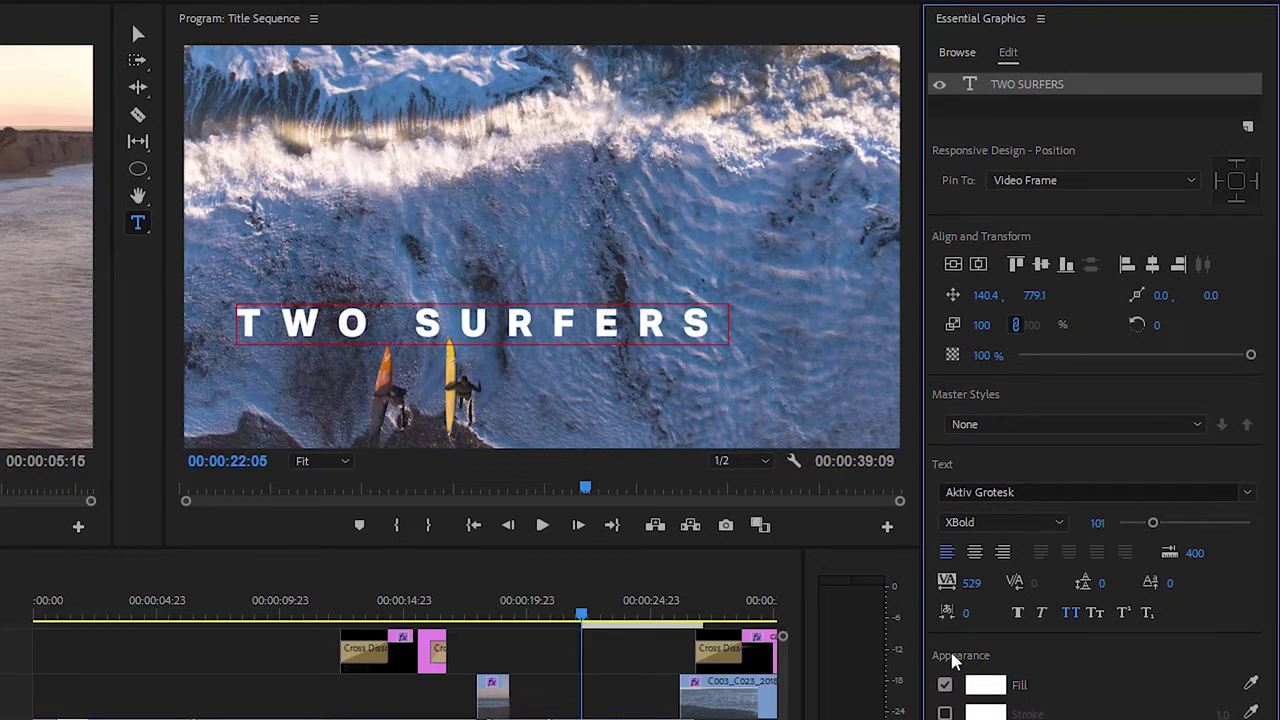
{"action": "key", "text": "ctrl+z"}
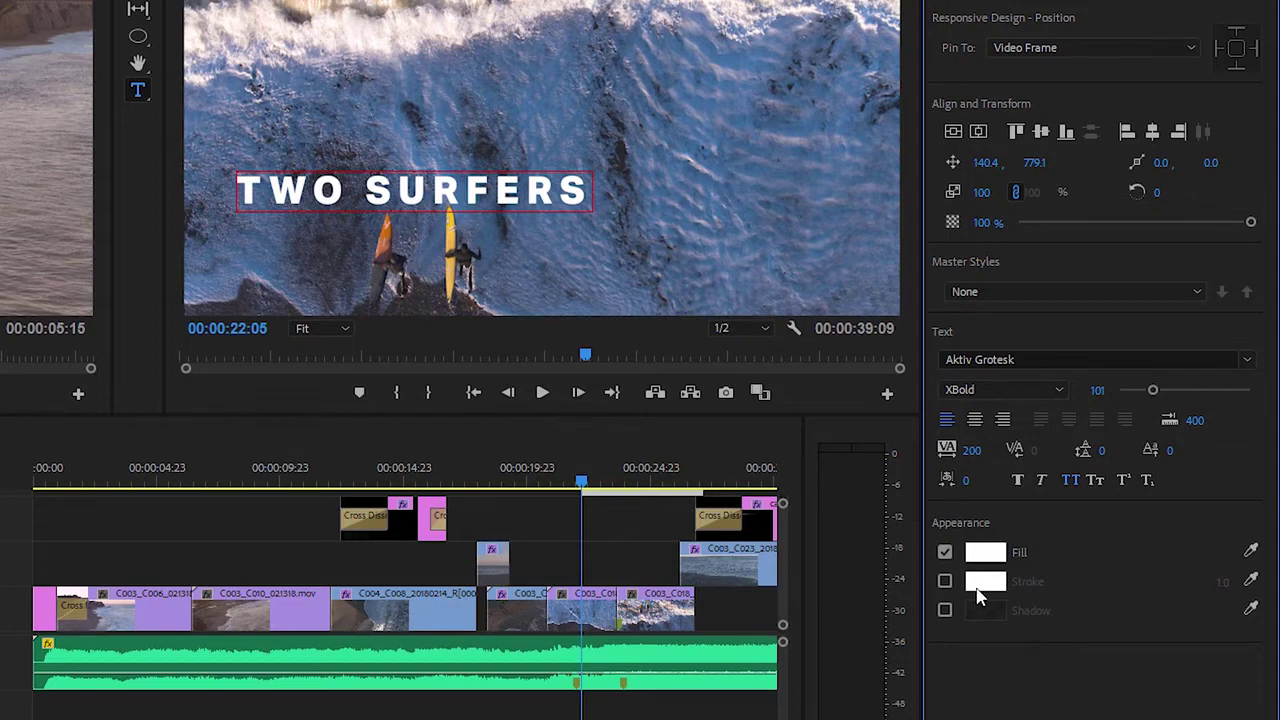
Try a stroke on the TWO SURFERS text, remove it again and enable the shadow.
{"action": "left_click", "coordinate": [945, 582]}
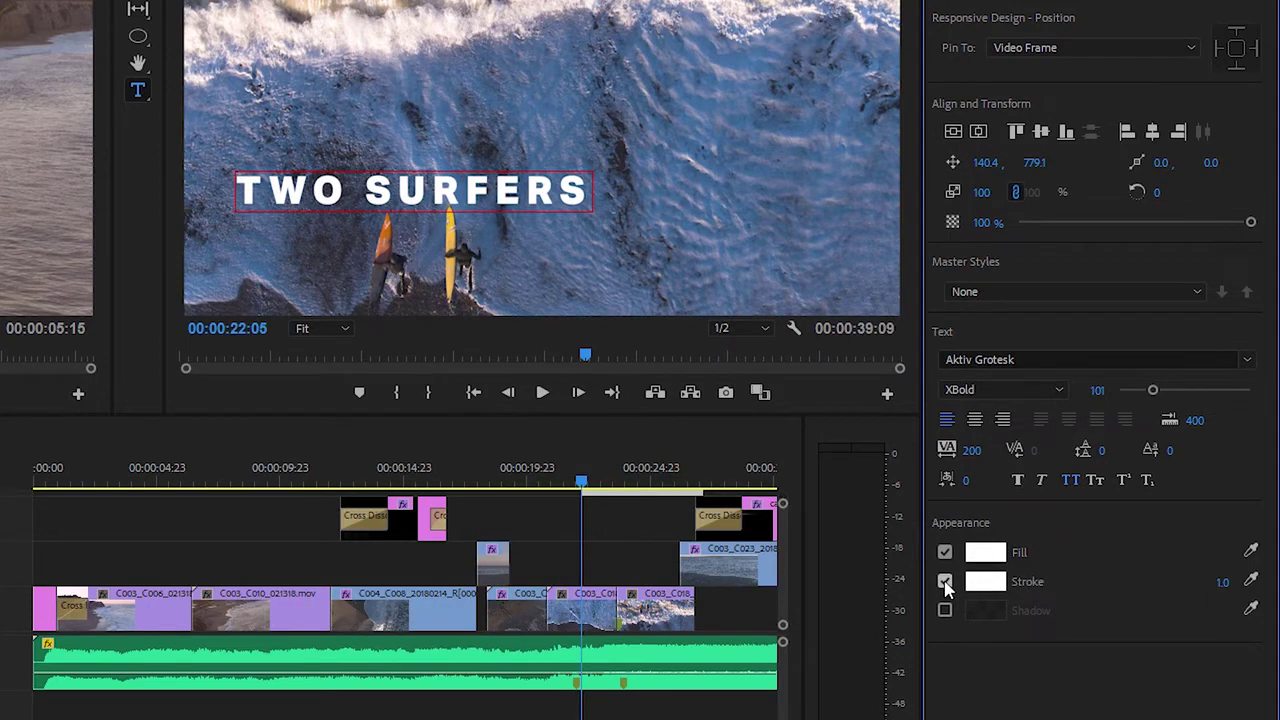
{"action": "left_click", "coordinate": [945, 584]}
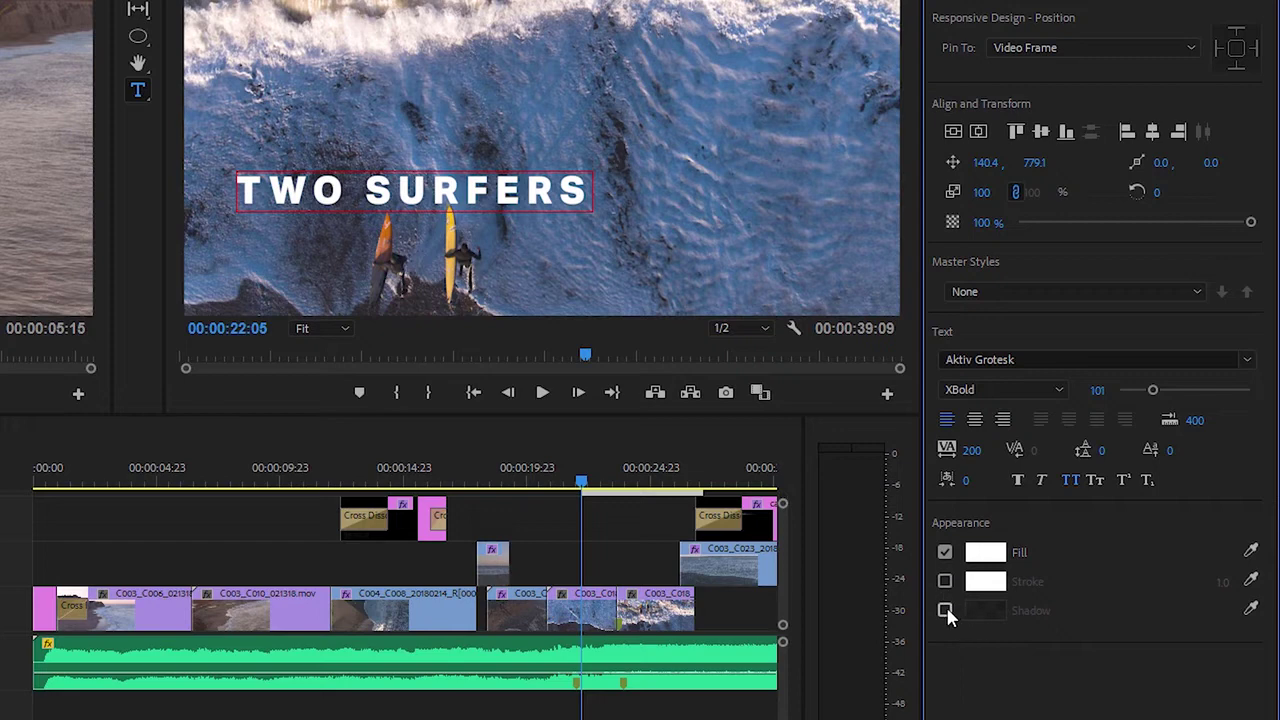
{"action": "left_click", "coordinate": [945, 610]}
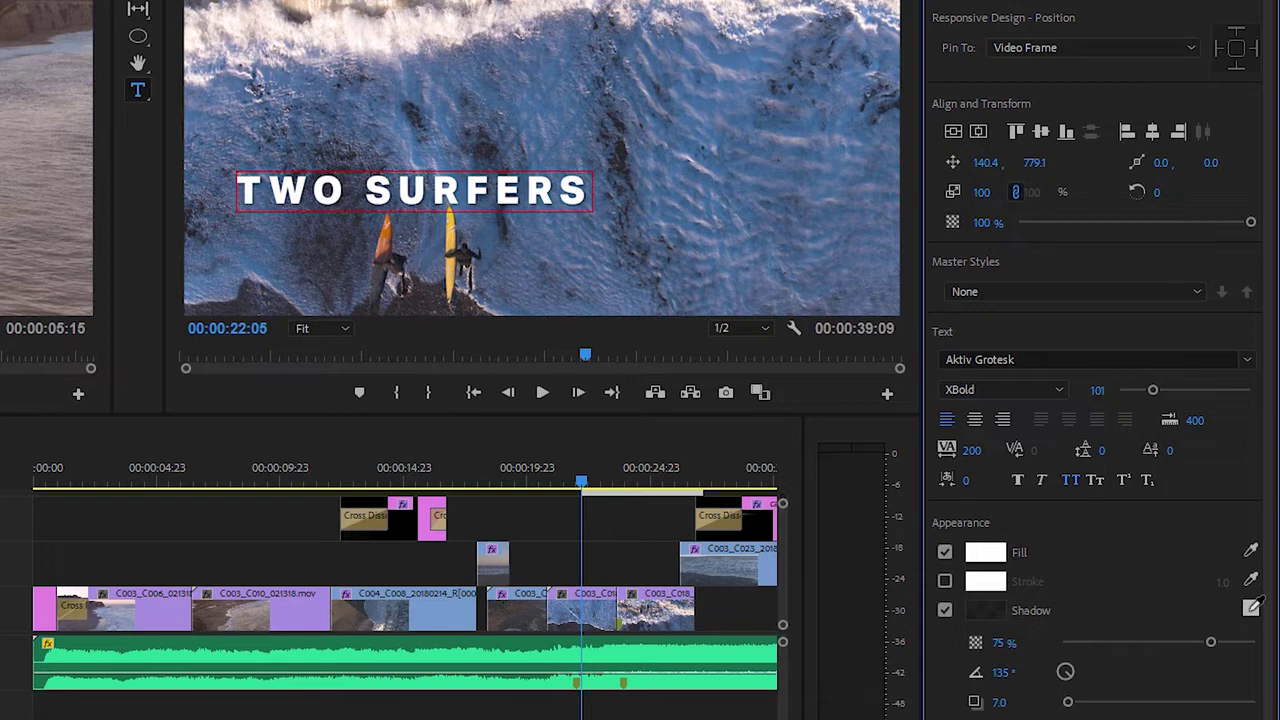
Change the fill color of the TWO SURFERS text to brown, 86550E.
{"action": "left_click", "coordinate": [990, 552]}
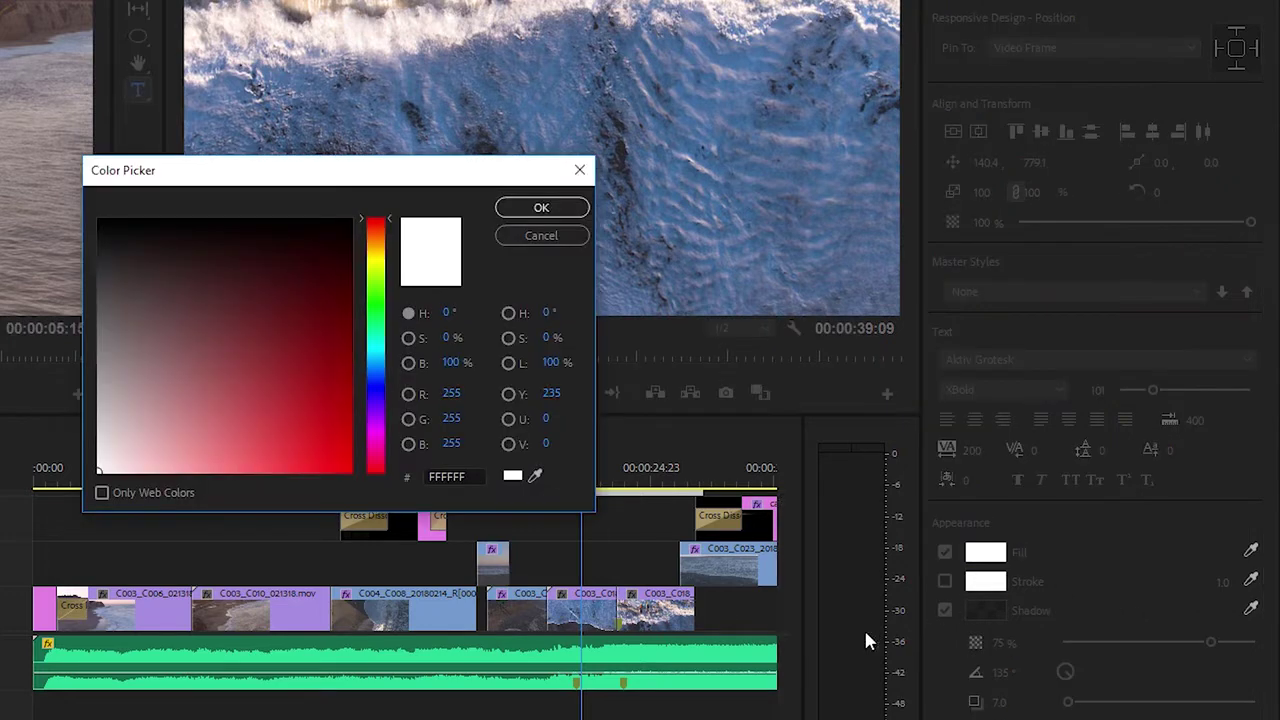
{"action": "left_click", "coordinate": [377, 243]}
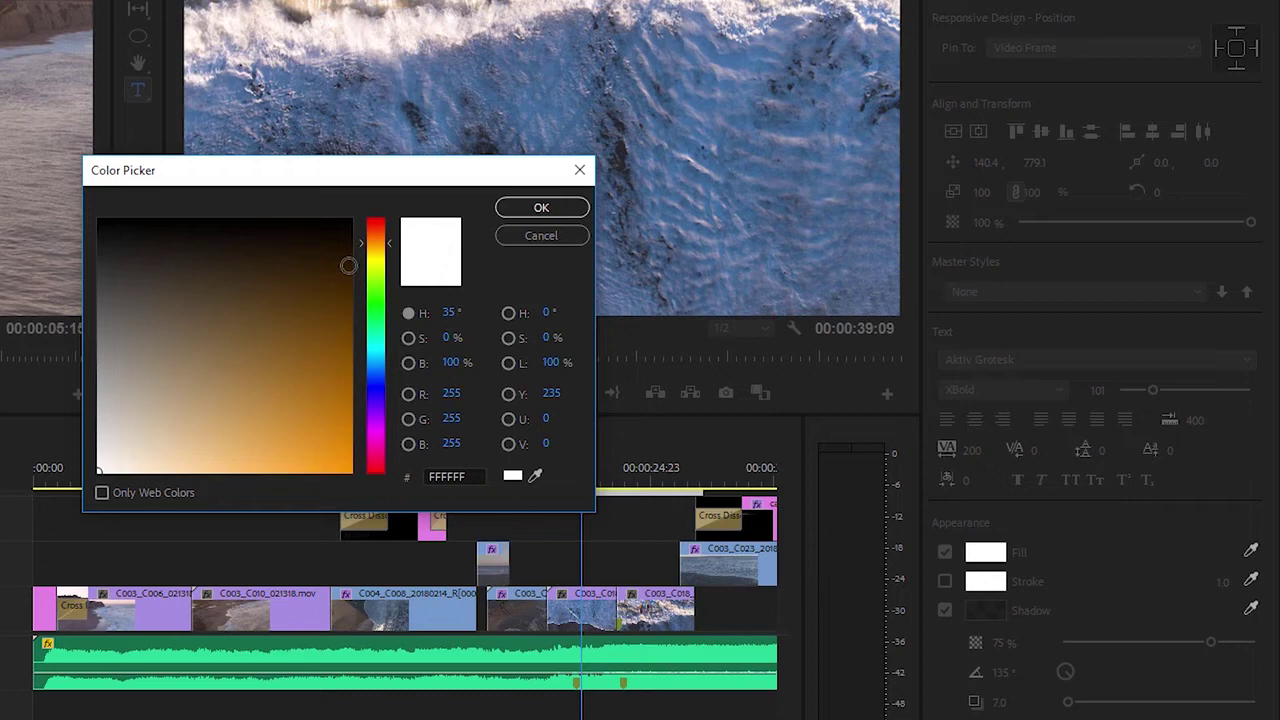
{"action": "left_click", "coordinate": [325, 351]}
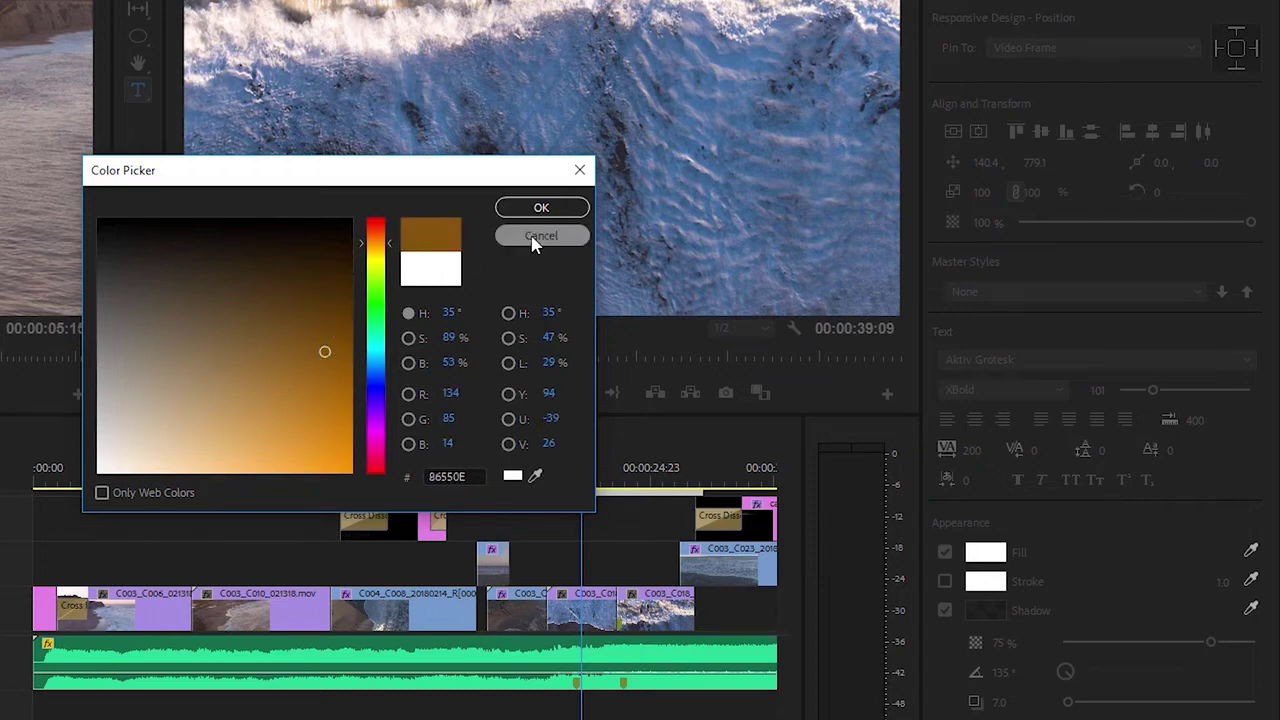
{"action": "left_click", "coordinate": [556, 208]}
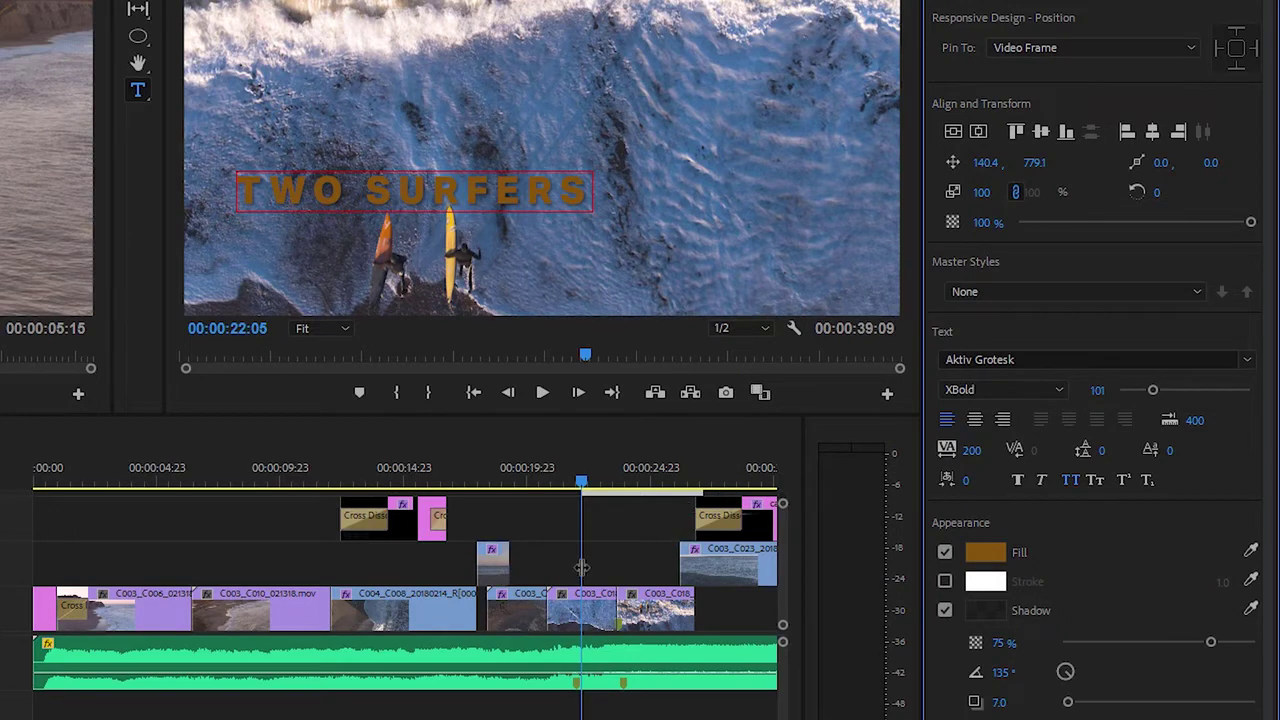
Create a master text style named "Larger Text" from the Movie Productions layer of the title graphic at 00:00:15:01.
{"action": "left_click", "coordinate": [408, 487]}
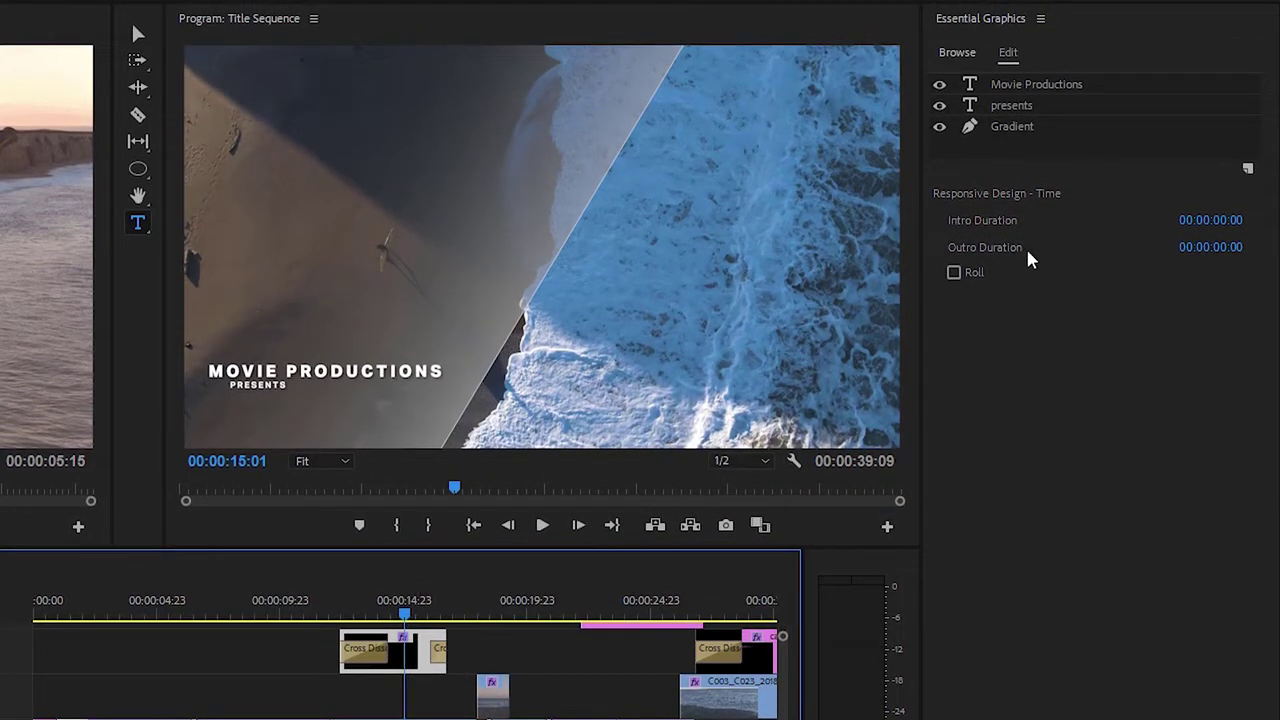
{"action": "left_click", "coordinate": [1091, 85]}
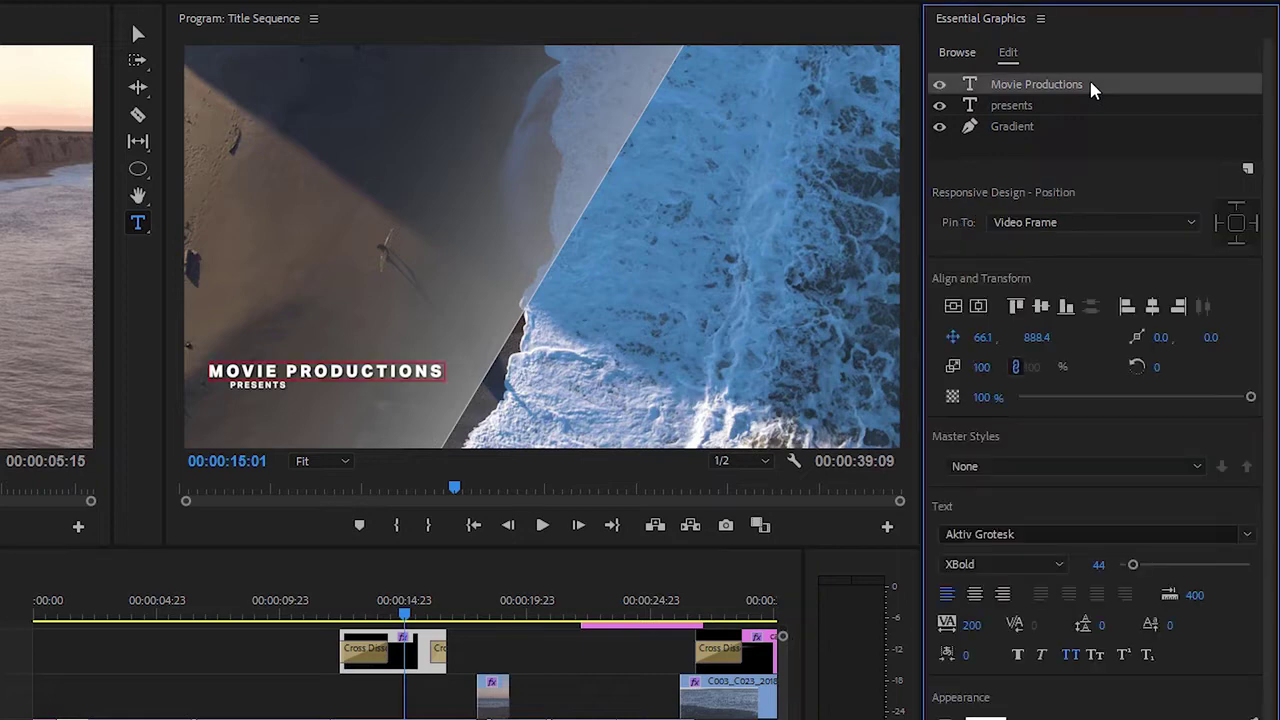
{"action": "left_click", "coordinate": [1194, 470]}
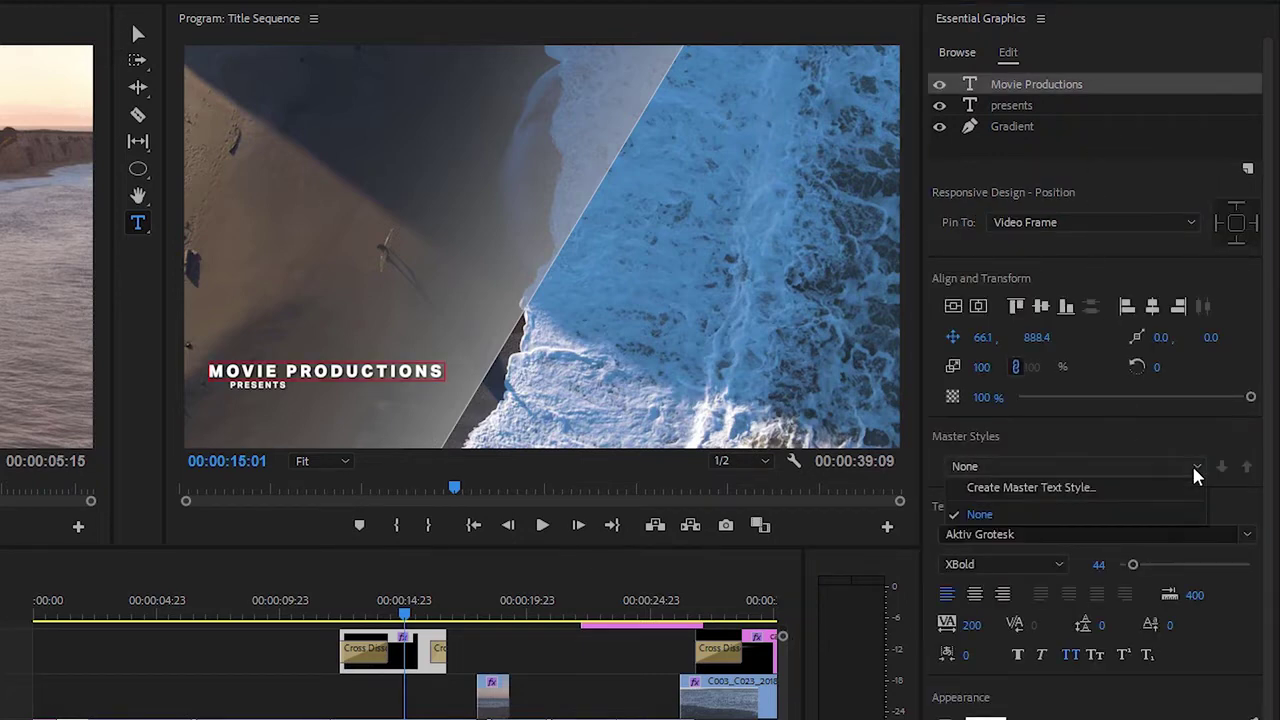
{"action": "left_click", "coordinate": [1075, 487]}
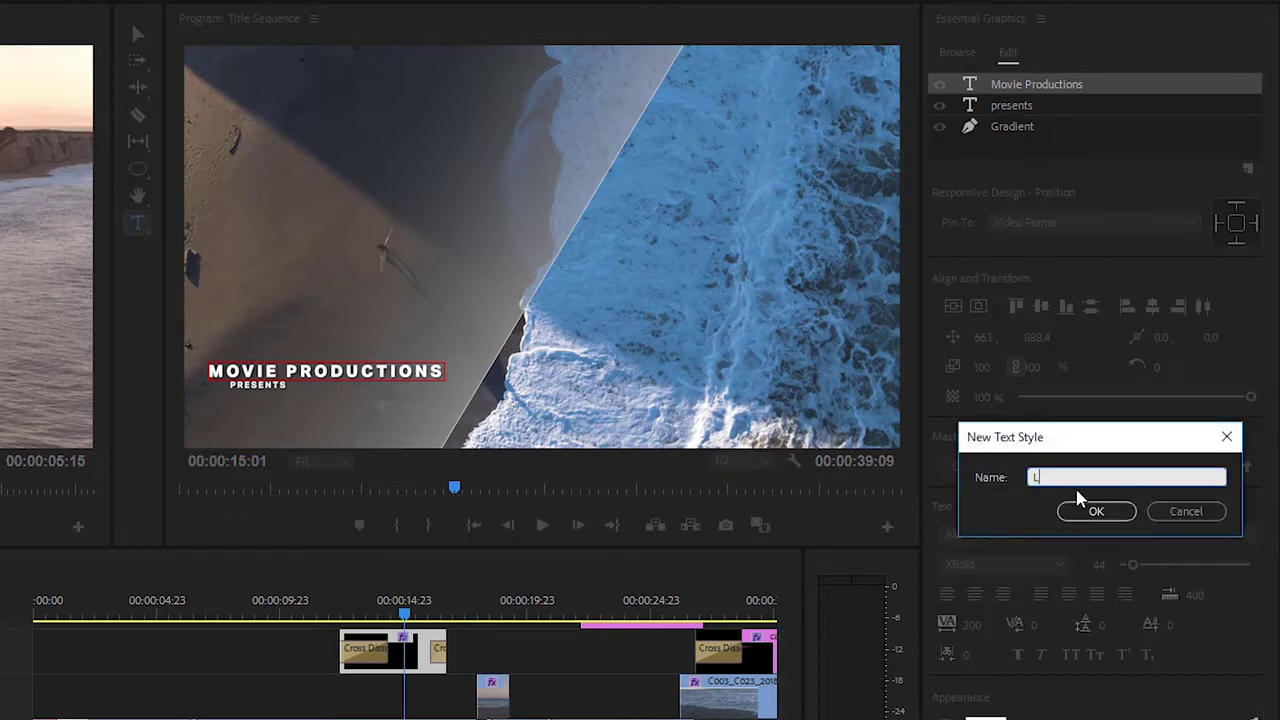
{"action": "type", "text": "Larger Text"}
{"action": "left_click", "coordinate": [1115, 511]}
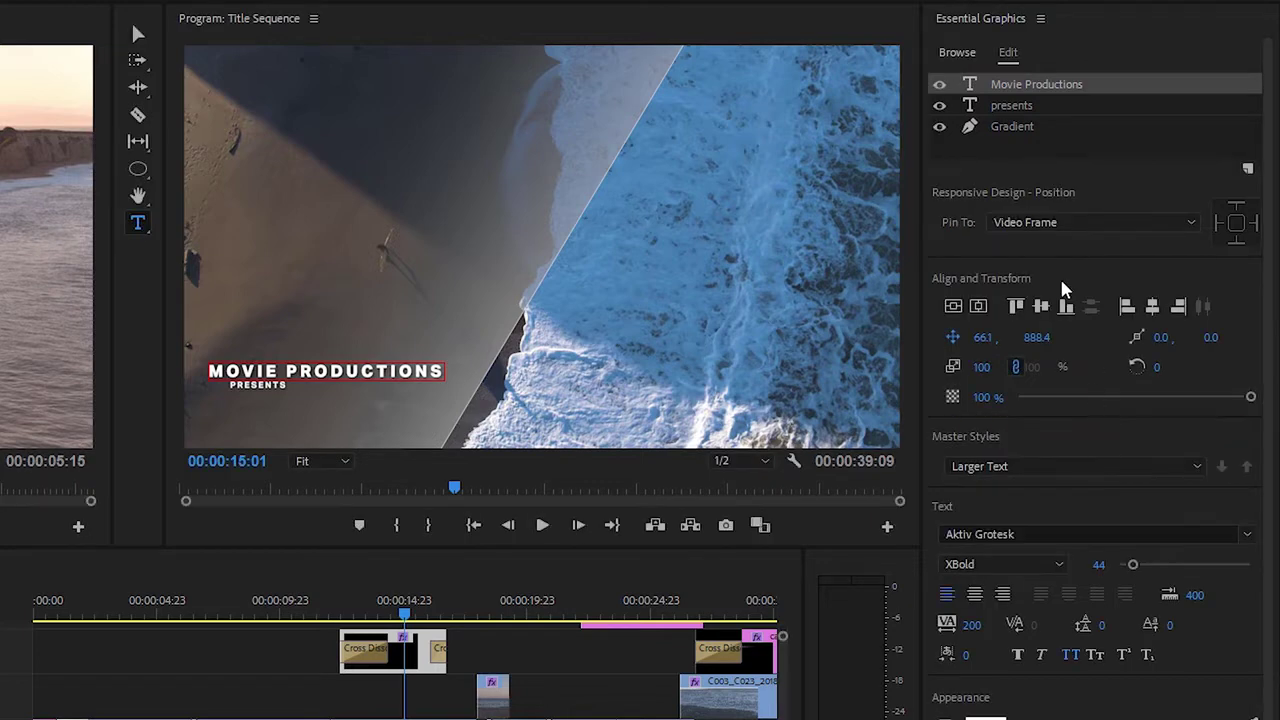
Create a master text style named "Smaller Text" from the presents layer.
{"action": "left_click", "coordinate": [1020, 106]}
{"action": "left_click", "coordinate": [1194, 468]}
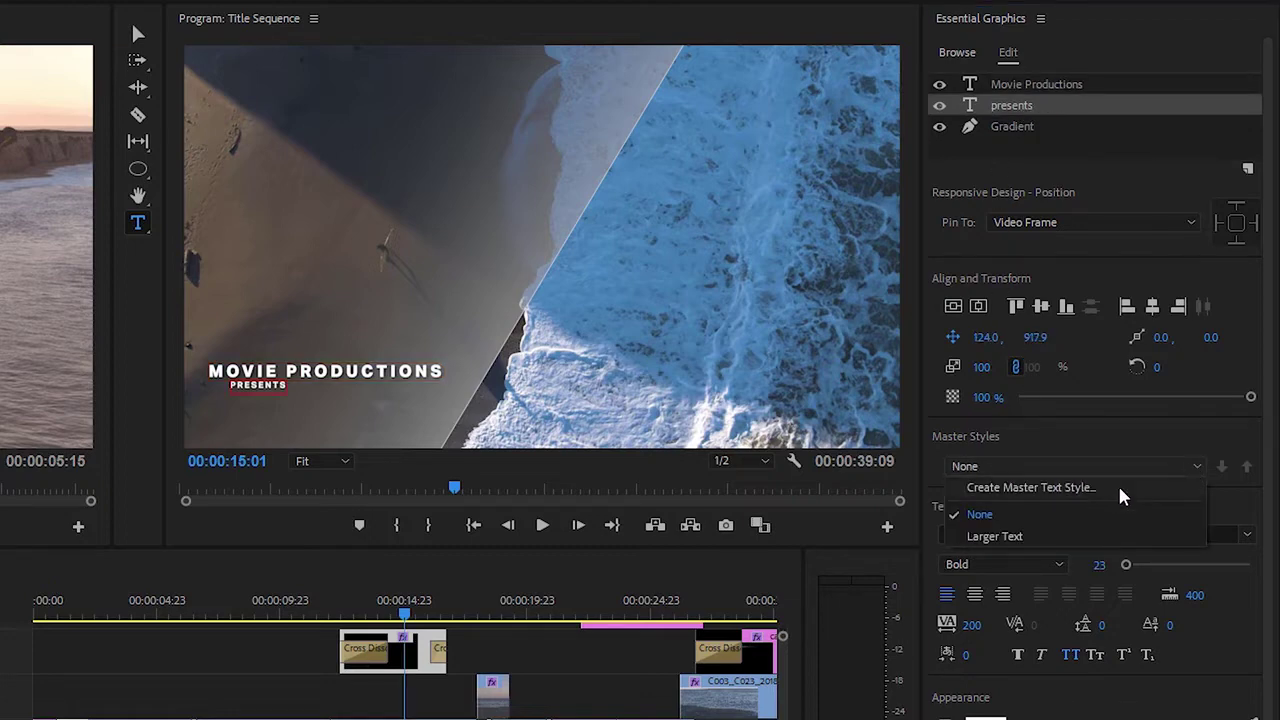
{"action": "left_click", "coordinate": [1117, 487]}
{"action": "type", "text": "Smaller Text"}
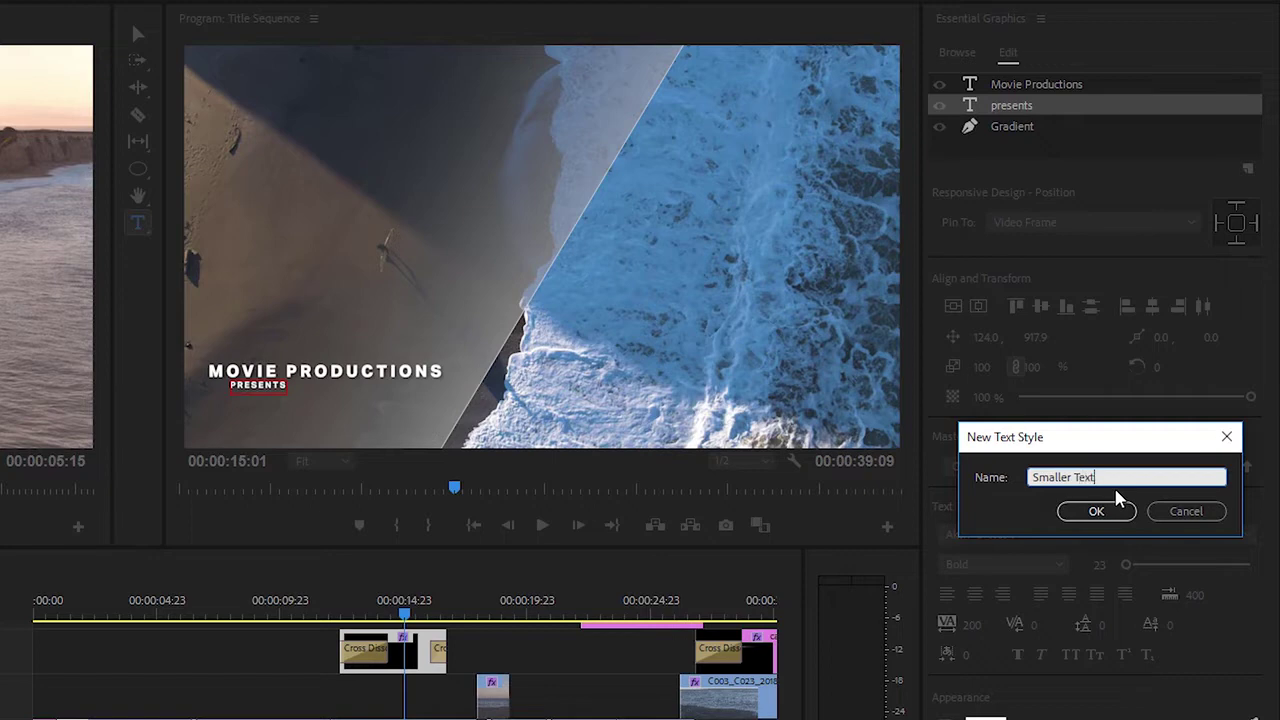
{"action": "key", "text": "Return"}
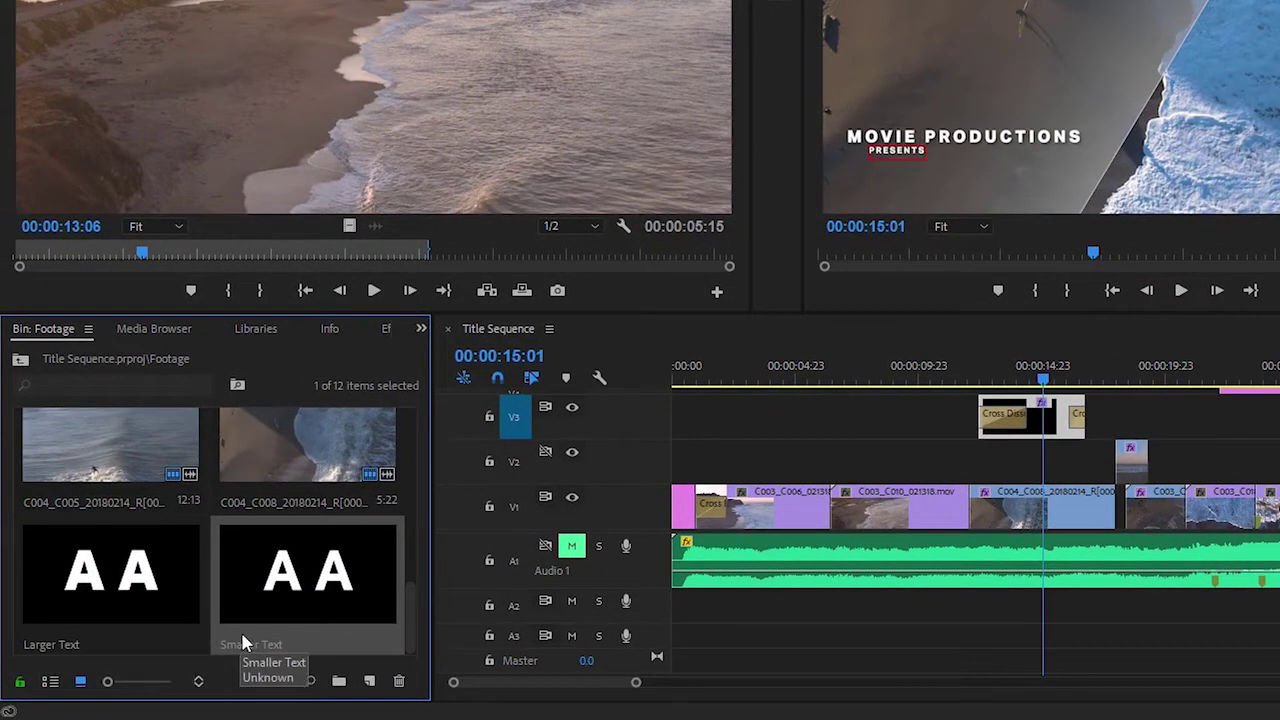
Go to 00:00:23:10 and apply the Larger Text master style to the TWO SURFERS text layer.
{"action": "scroll", "coordinate": [975, 470], "scroll_direction": "up", "scroll_amount": 4}
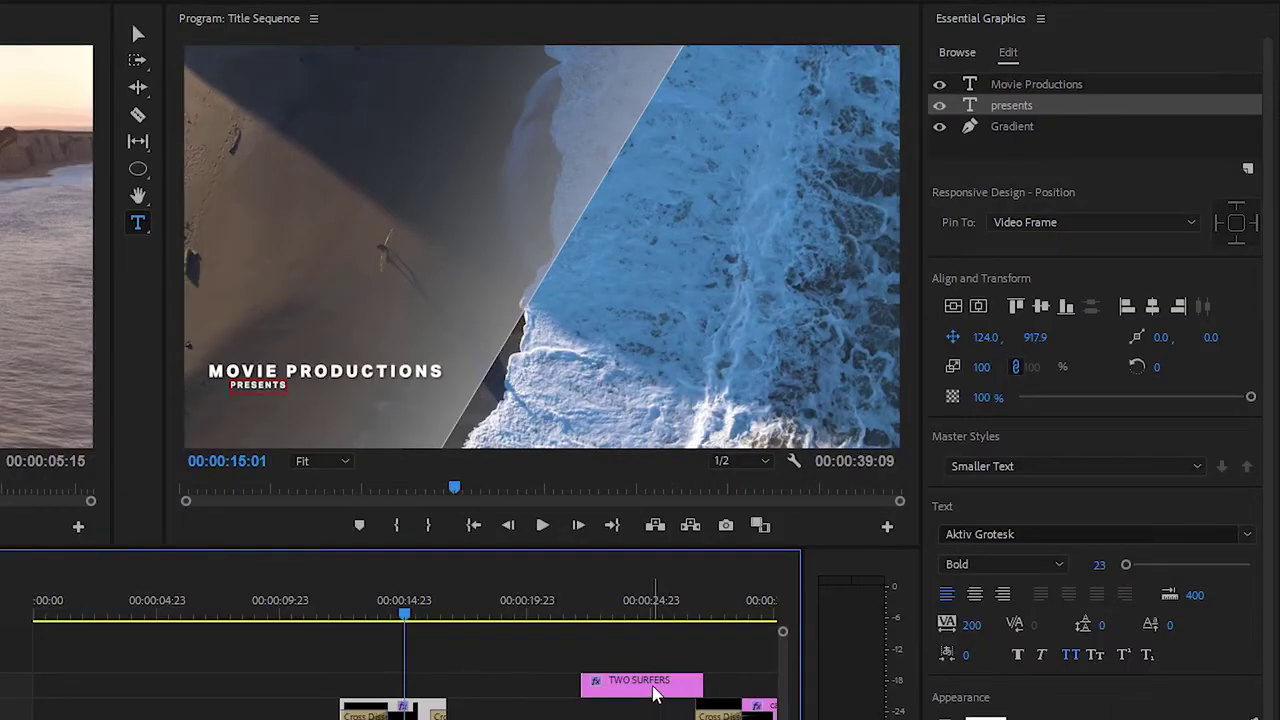
{"action": "left_click", "coordinate": [654, 691]}
{"action": "left_click_drag", "start_coordinate": [636, 617], "coordinate": [616, 619]}
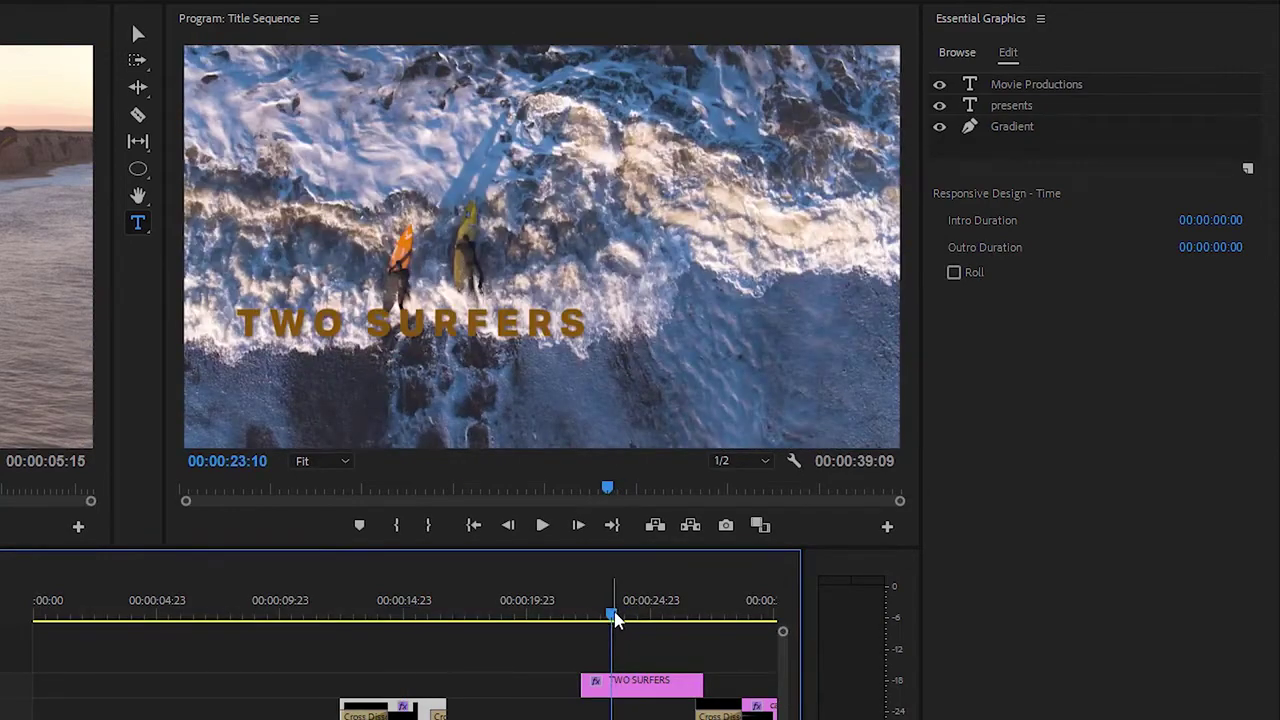
{"action": "left_click", "coordinate": [628, 690]}
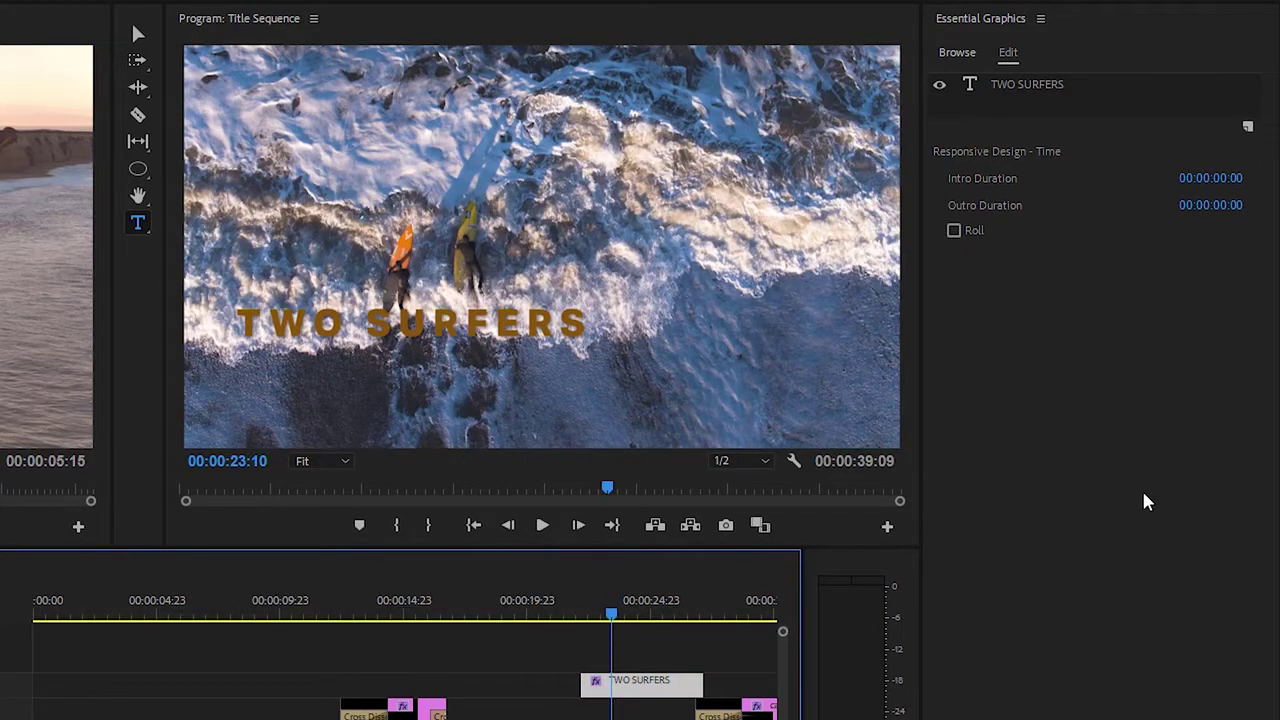
{"action": "left_click", "coordinate": [1037, 86]}
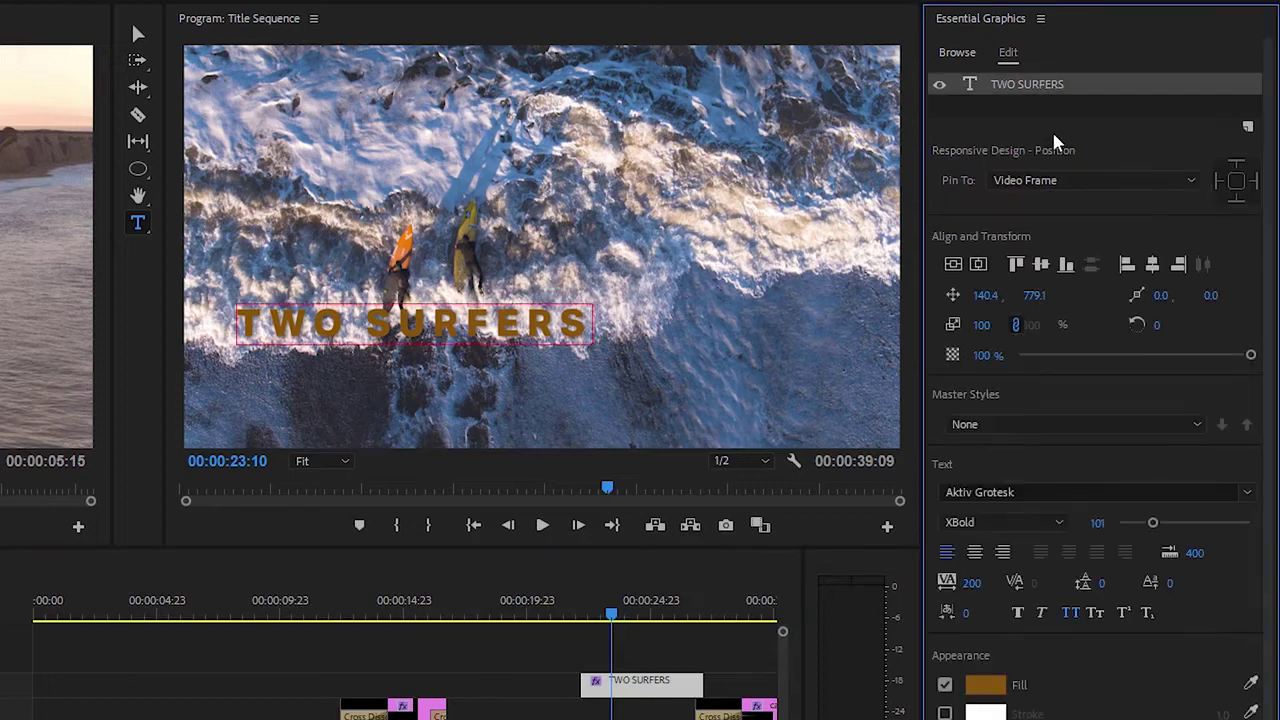
{"action": "left_click", "coordinate": [1198, 428]}
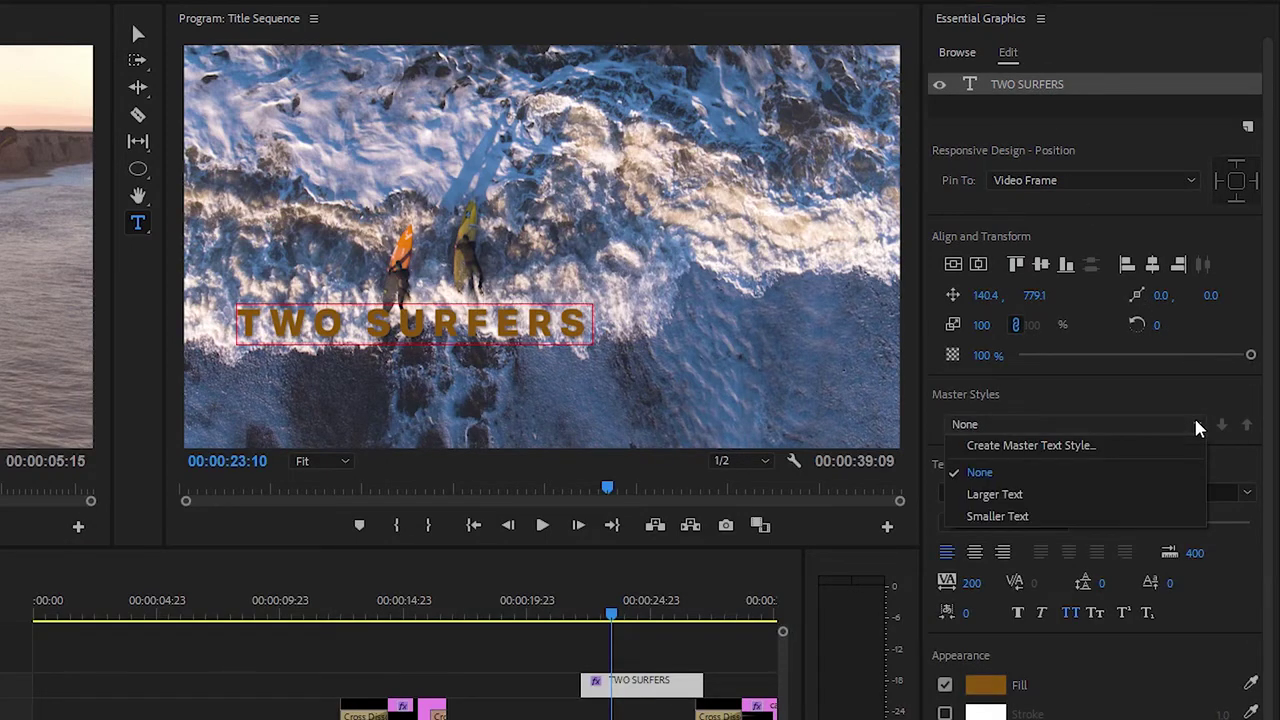
{"action": "left_click", "coordinate": [1018, 496]}
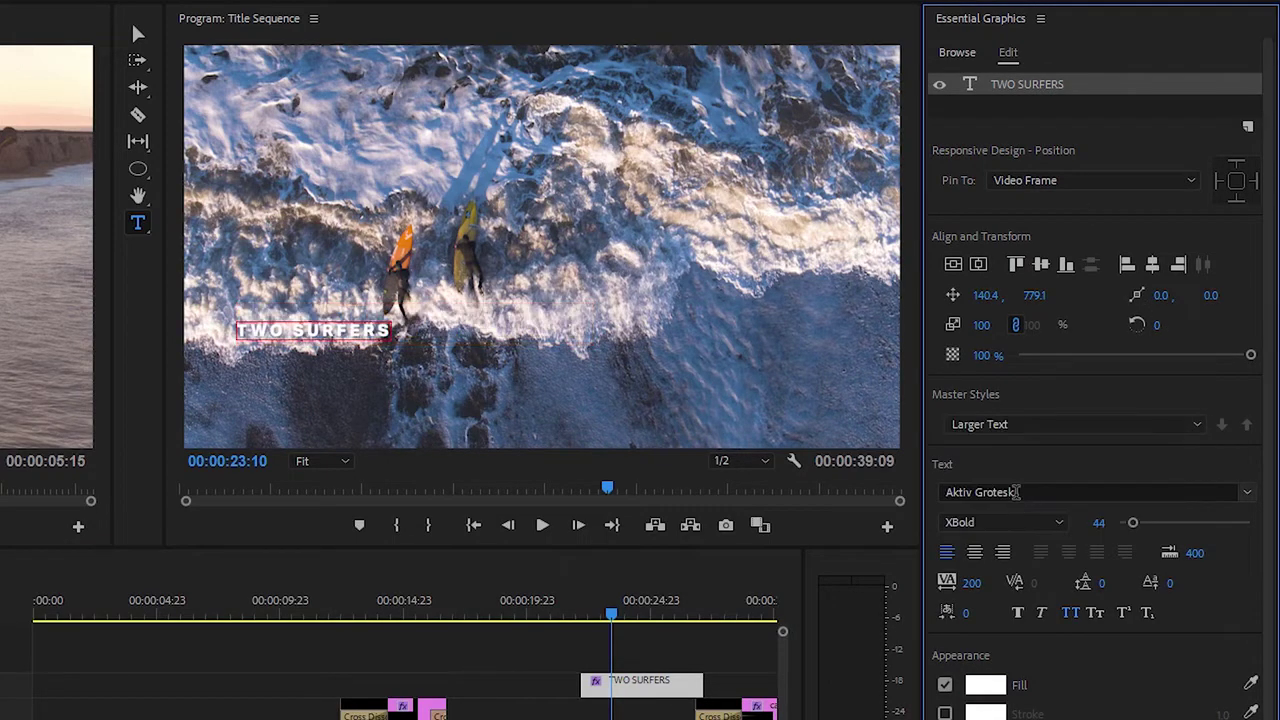
Add the text "OUT AT SEA" to the TWO SURFERS graphic, near the orange surfboard at about 437, 452.
{"action": "left_click", "coordinate": [138, 220]}
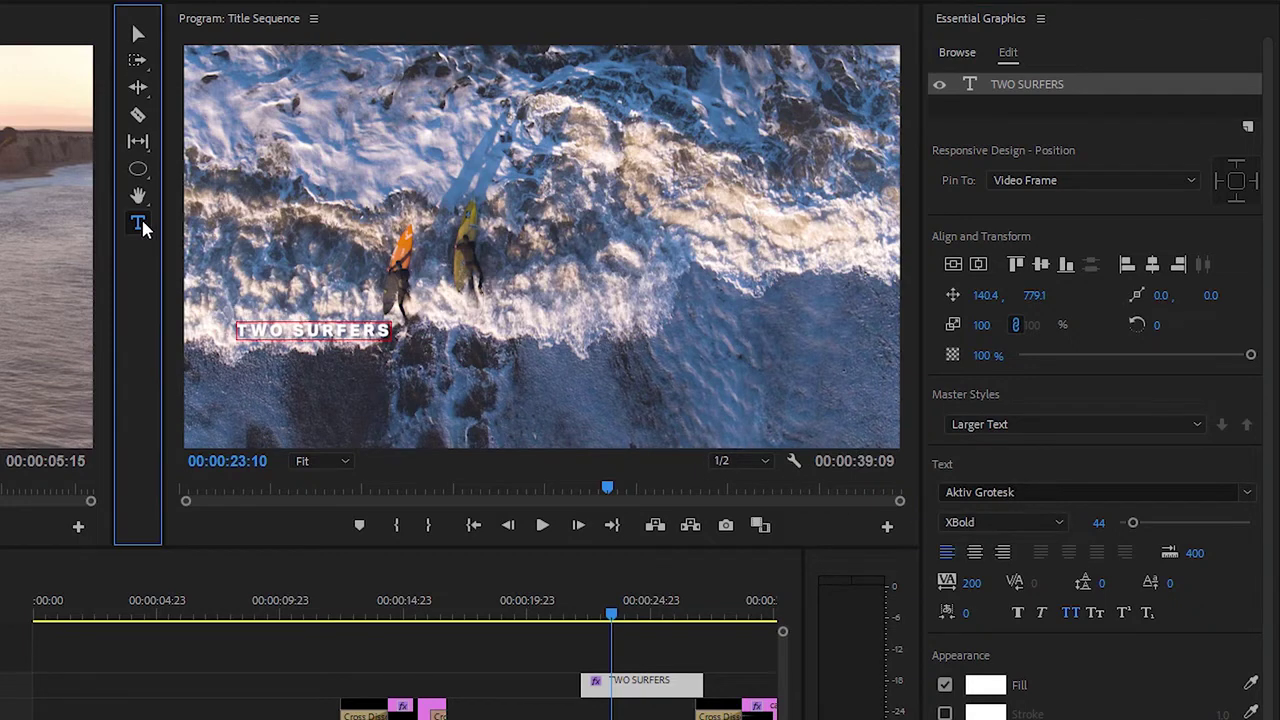
{"action": "left_click", "coordinate": [355, 212]}
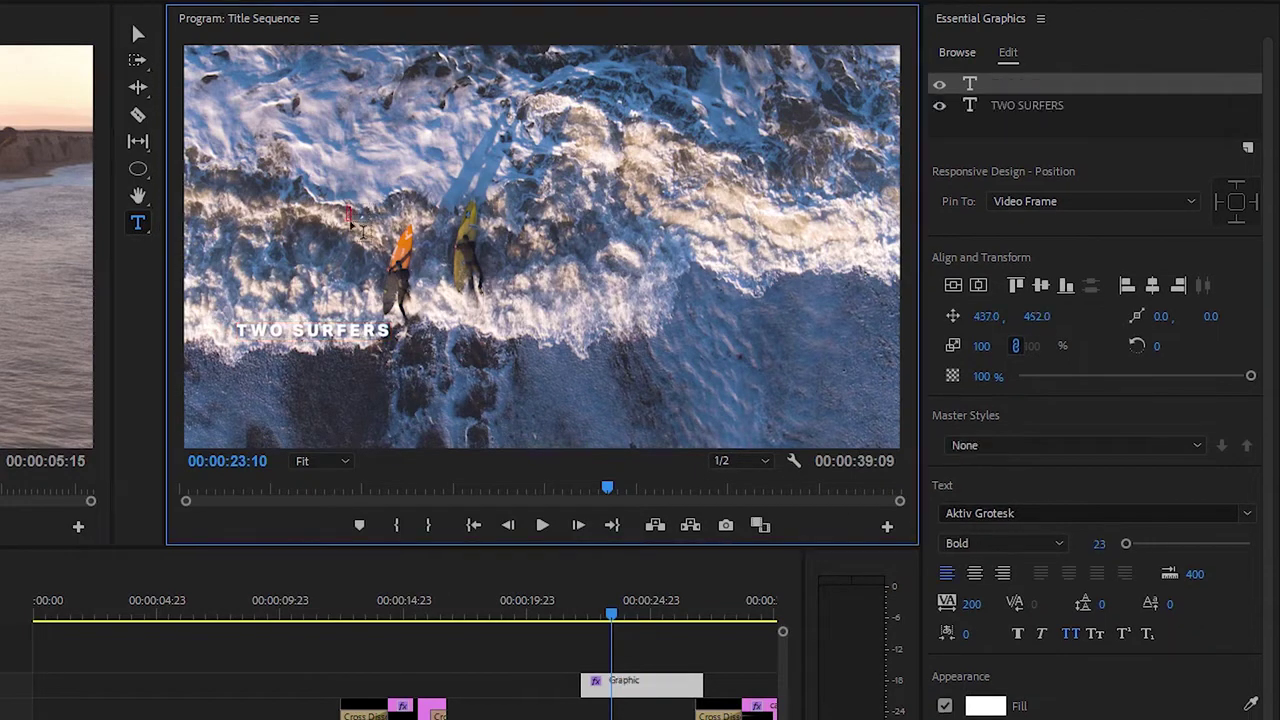
{"action": "type", "text": "OUT AT SEA"}
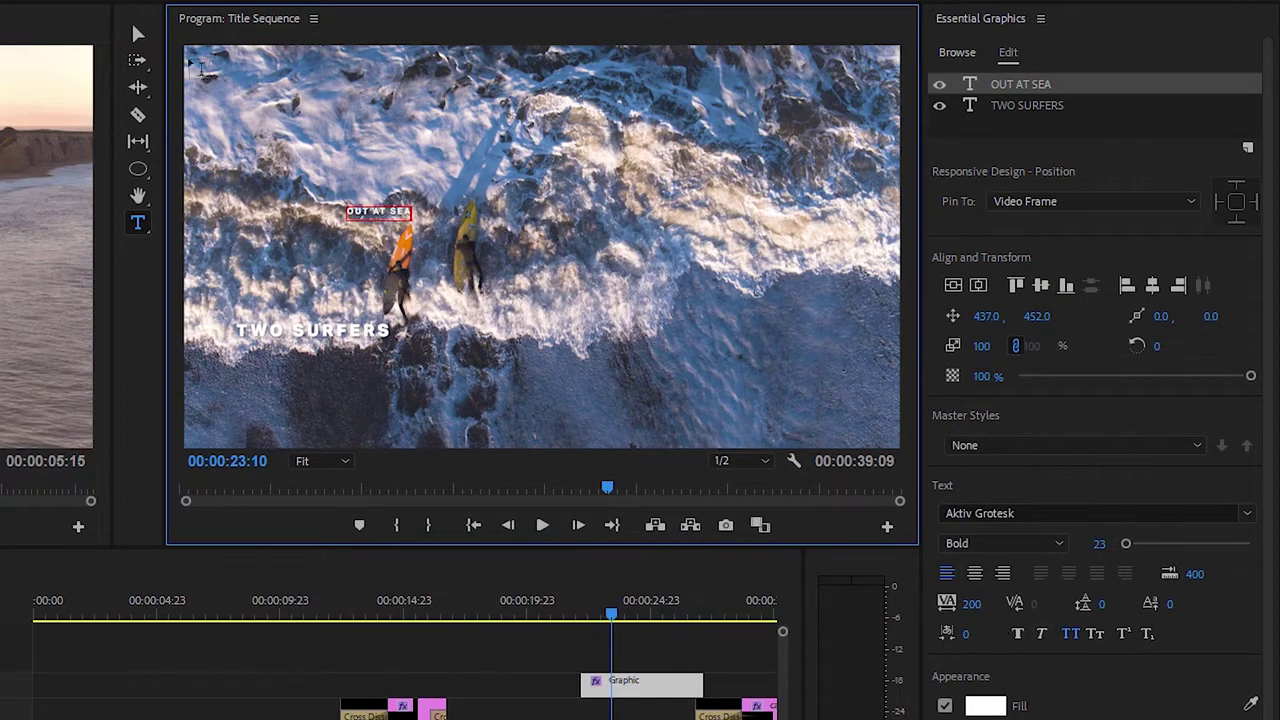
Apply the Smaller Text master style to OUT AT SEA and move it just below TWO SURFERS, at about 145, 828.
{"action": "left_click", "coordinate": [138, 33]}
{"action": "left_click", "coordinate": [998, 88]}
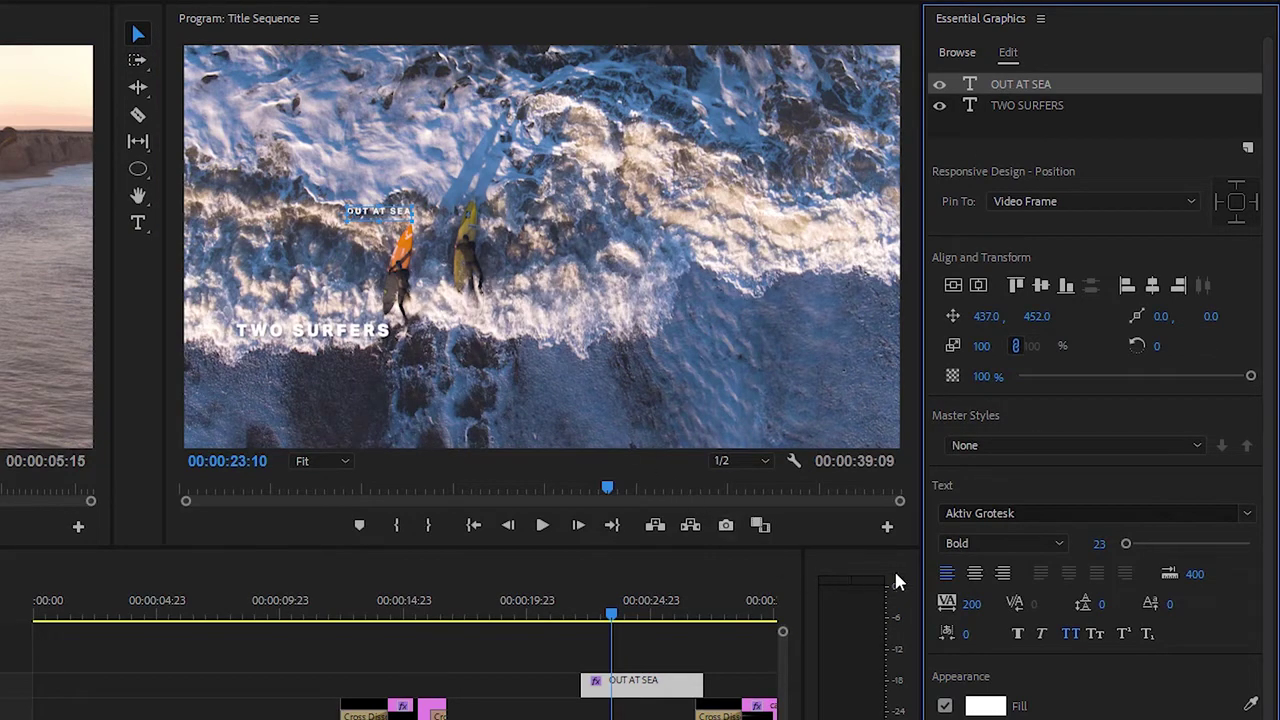
{"action": "left_click", "coordinate": [1198, 445]}
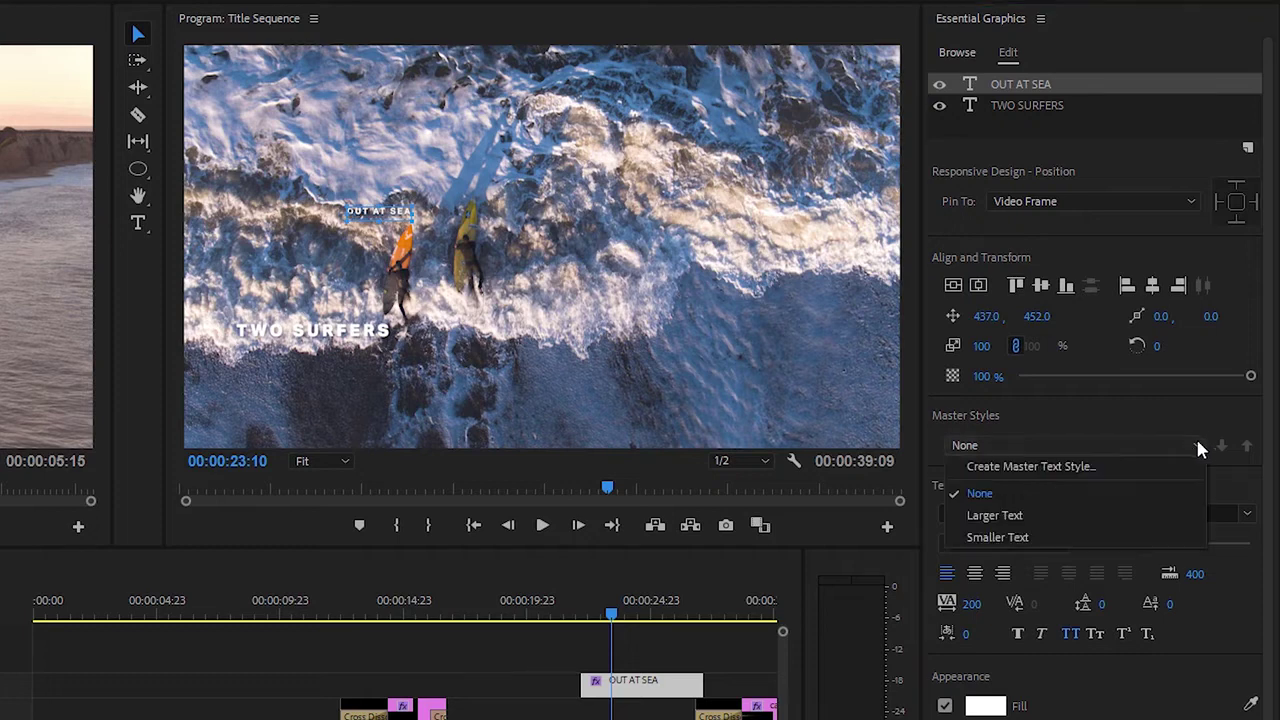
{"action": "left_click", "coordinate": [1010, 535]}
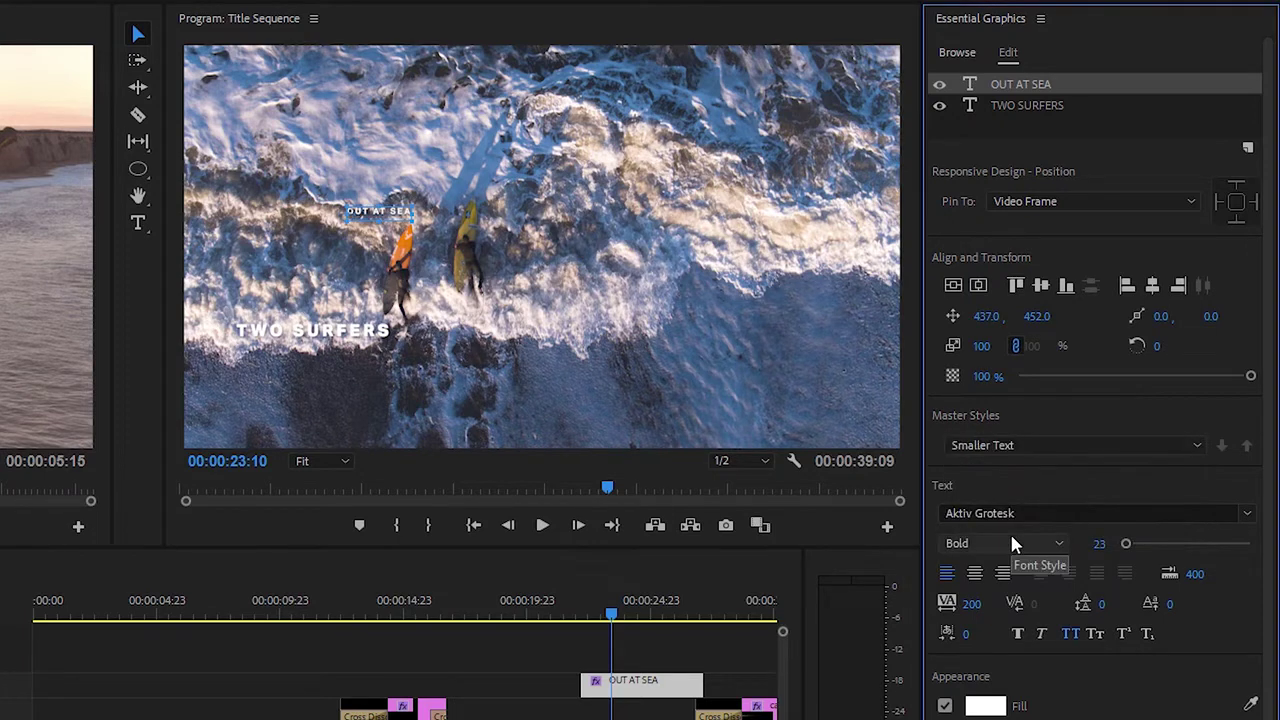
{"action": "left_click_drag", "start_coordinate": [400, 214], "coordinate": [255, 372]}
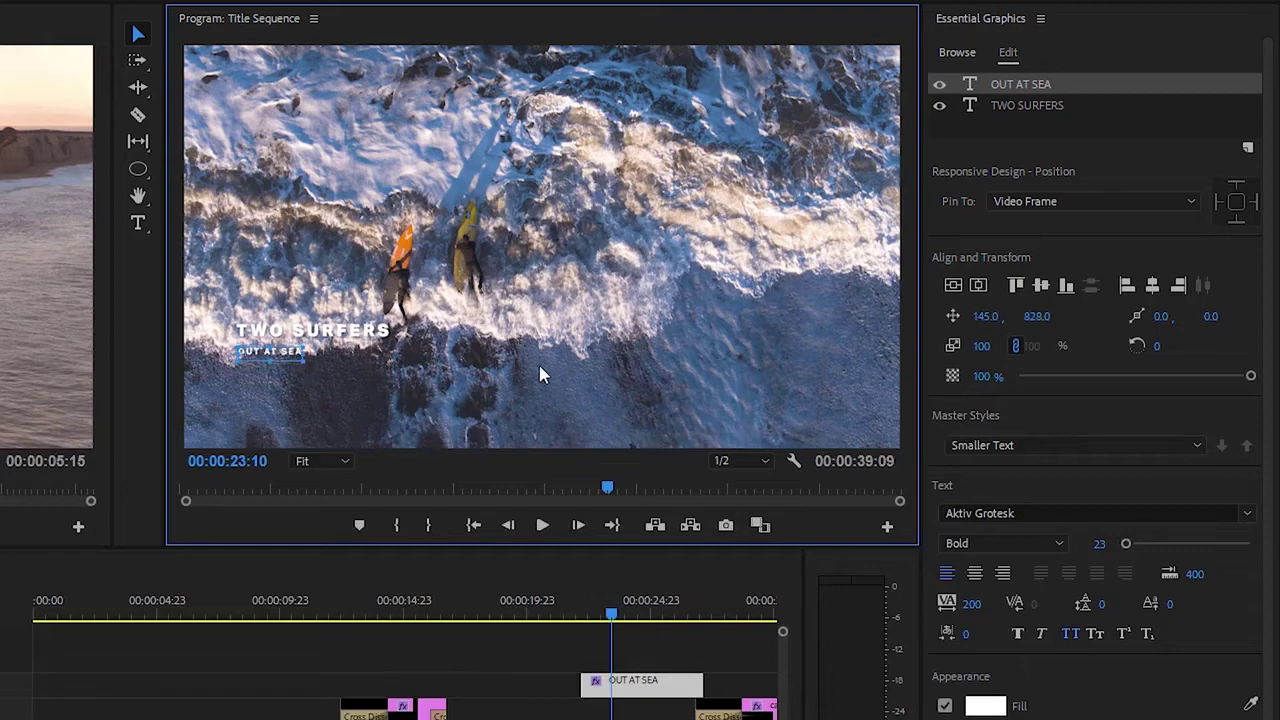
At 00:00:23:00, draw a rectangle over slightly more than the frame's left half, extending past its edges, from about -990, -340.
{"action": "left_click_drag", "start_coordinate": [611, 608], "coordinate": [600, 610]}
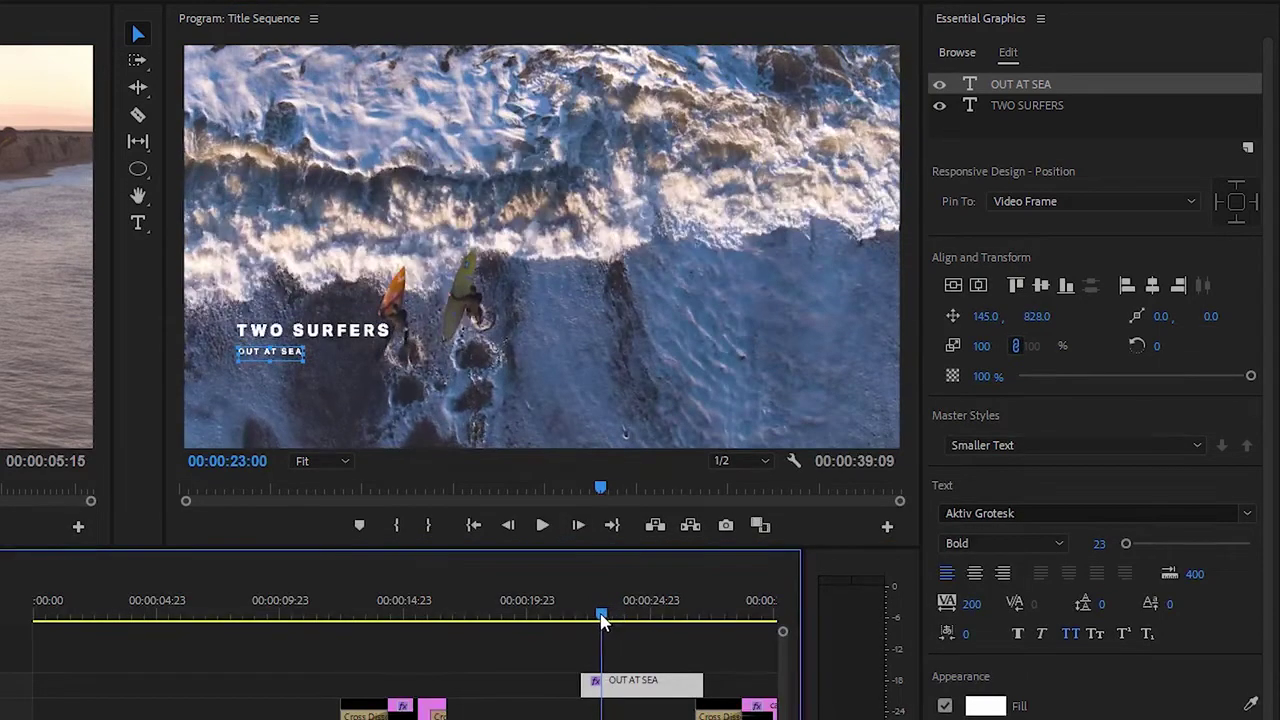
{"action": "left_click_drag", "start_coordinate": [138, 168], "coordinate": [181, 196]}
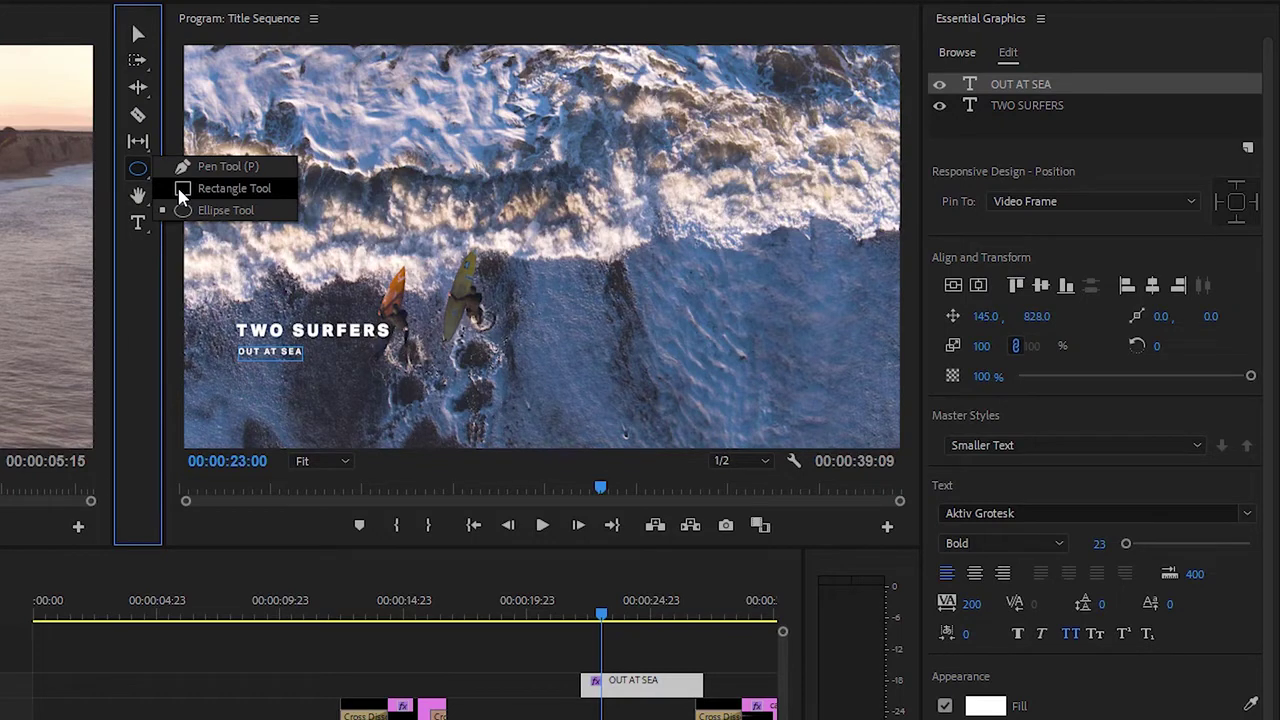
{"action": "left_click", "coordinate": [276, 190]}
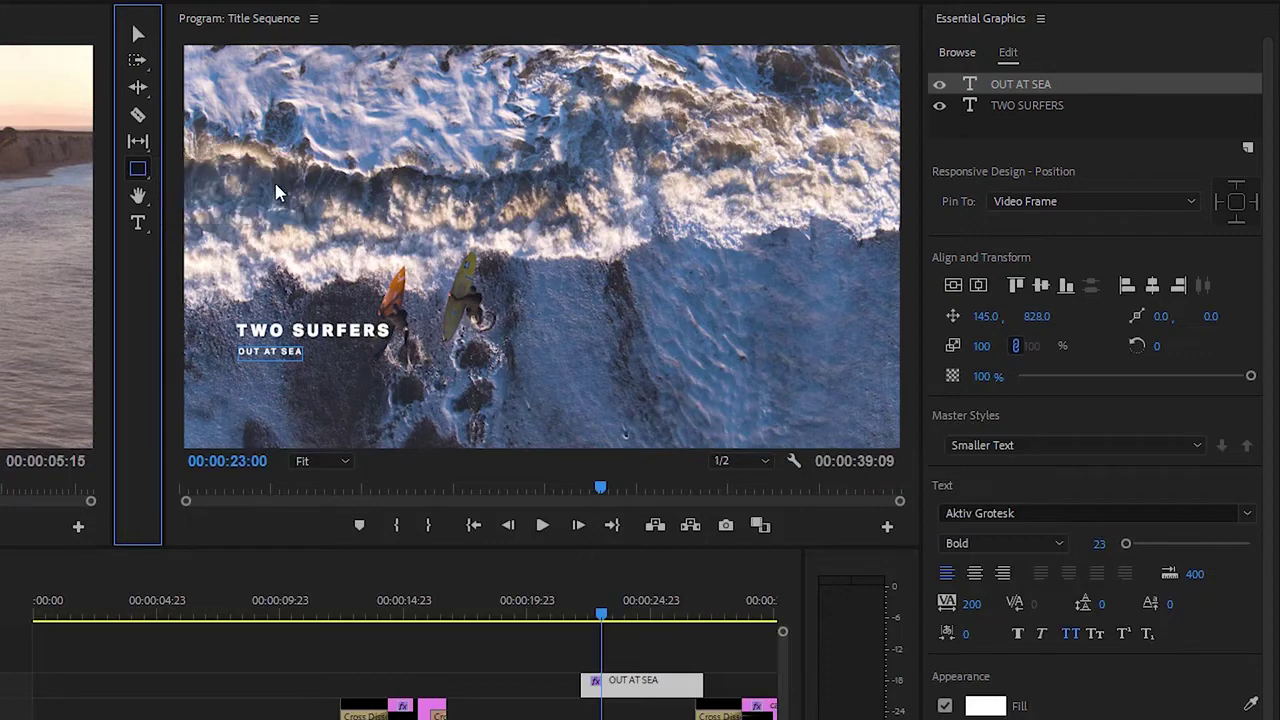
{"action": "left_click", "coordinate": [331, 461]}
{"action": "left_click", "coordinate": [335, 504]}
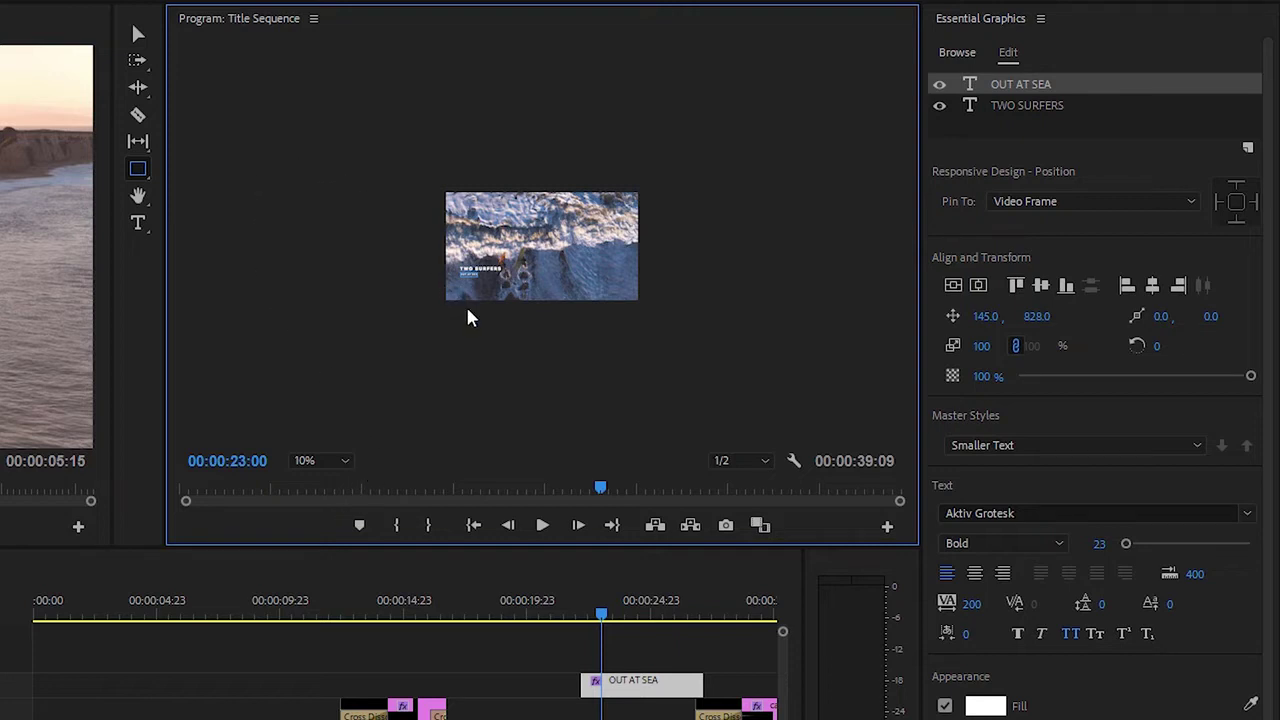
{"action": "left_click_drag", "start_coordinate": [346, 158], "coordinate": [549, 358]}
{"action": "left_click_drag", "start_coordinate": [554, 362], "coordinate": [549, 363]}
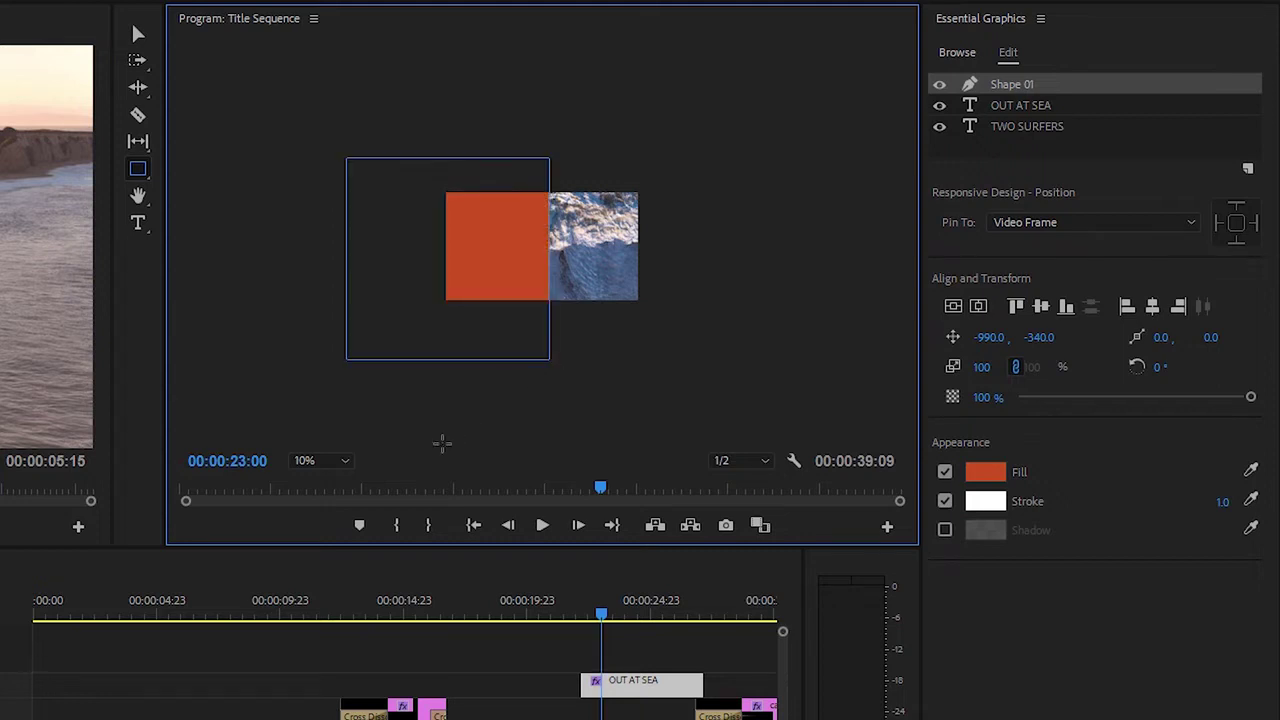
{"action": "left_click", "coordinate": [341, 456]}
{"action": "left_click", "coordinate": [318, 481]}
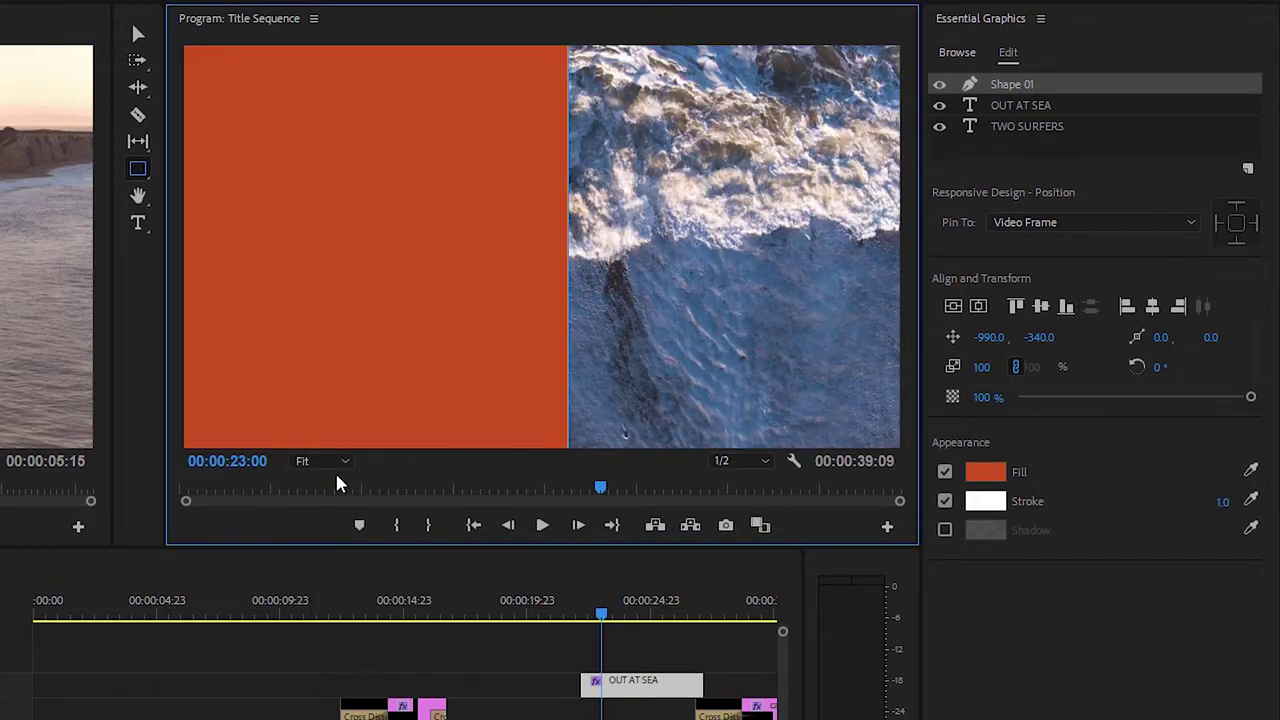
Place the rectangle layer beneath both text layers and change its fill from solid to a linear gradient.
{"action": "left_click", "coordinate": [1088, 88]}
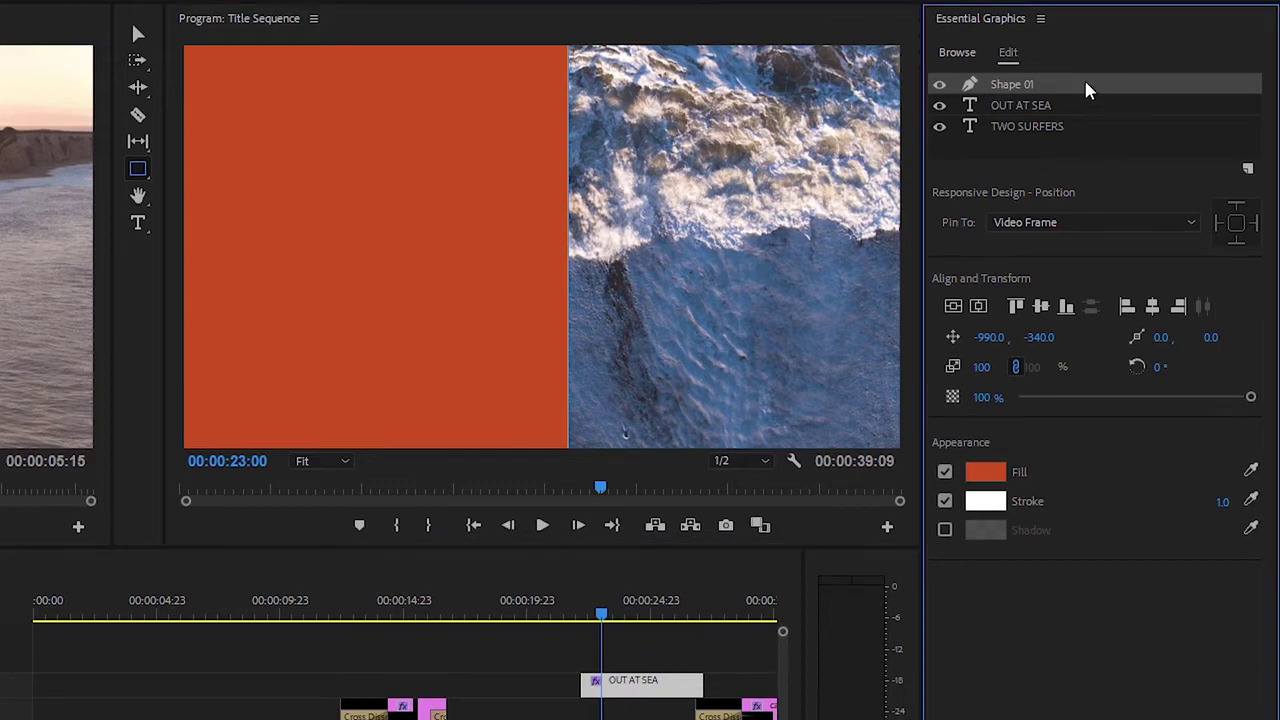
{"action": "left_click_drag", "start_coordinate": [1086, 86], "coordinate": [1108, 138]}
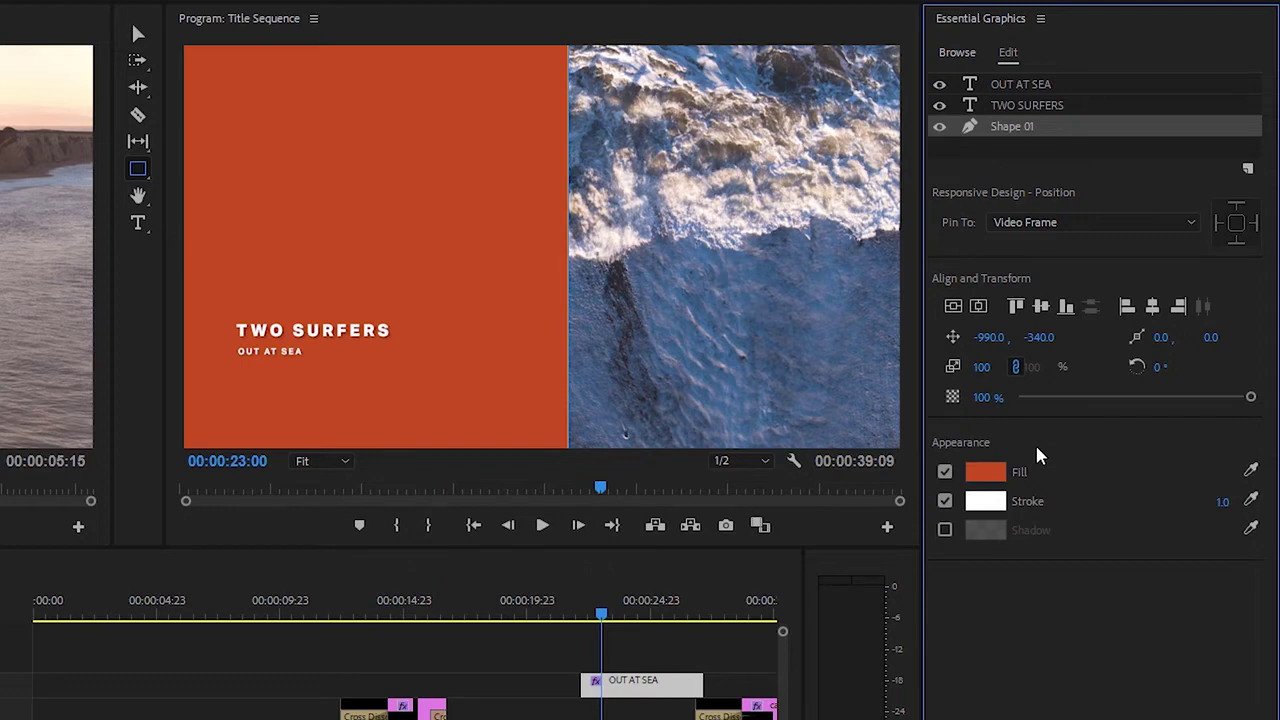
{"action": "left_click", "coordinate": [986, 472]}
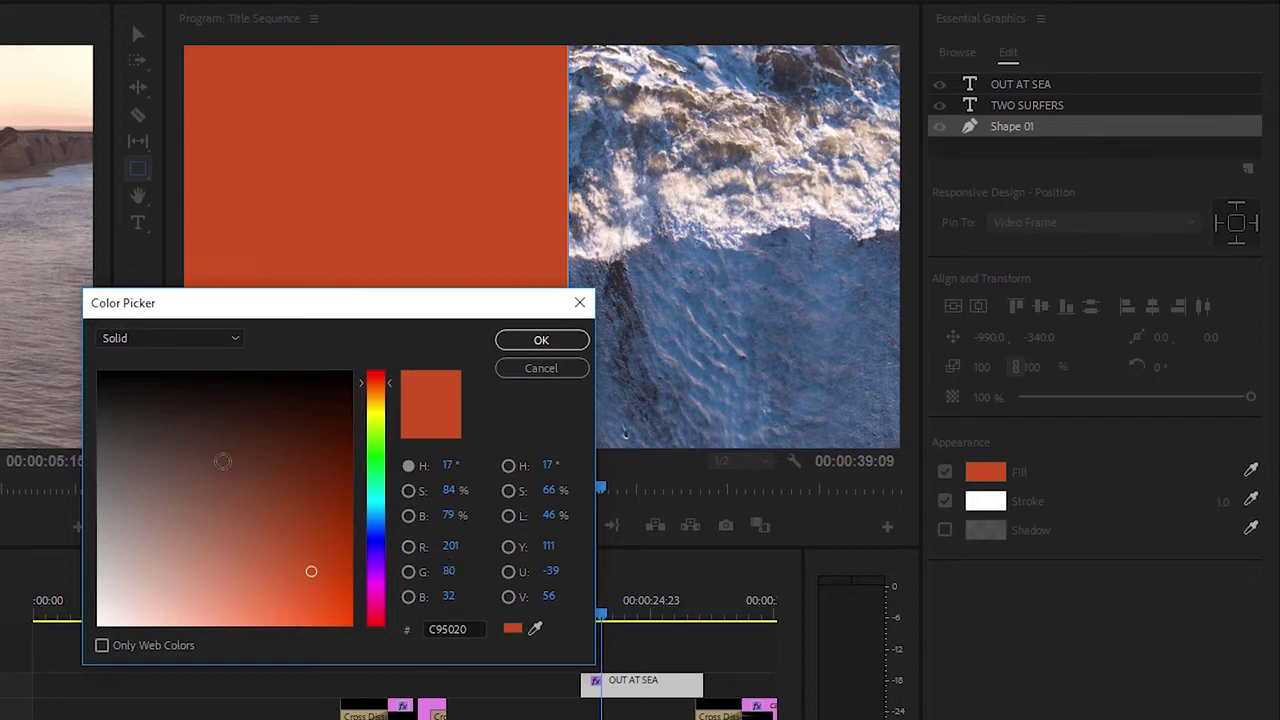
{"action": "left_click_drag", "start_coordinate": [215, 460], "coordinate": [51, 303]}
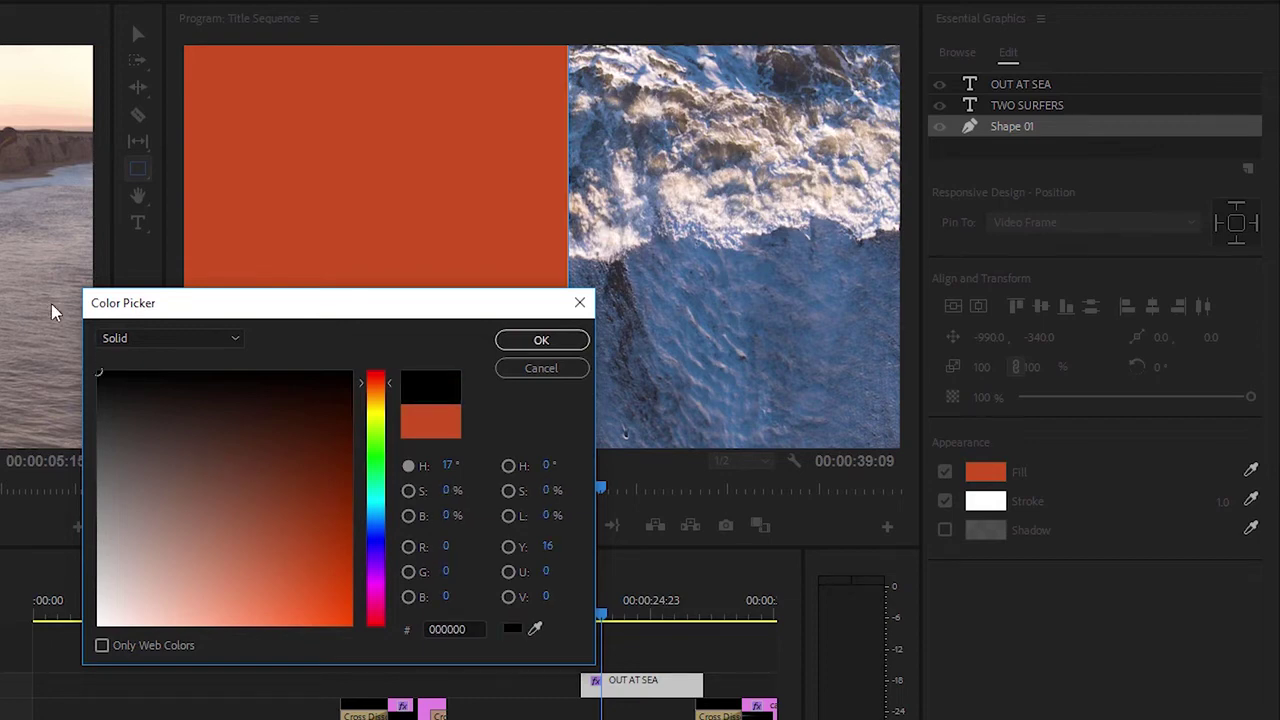
{"action": "left_click", "coordinate": [141, 335]}
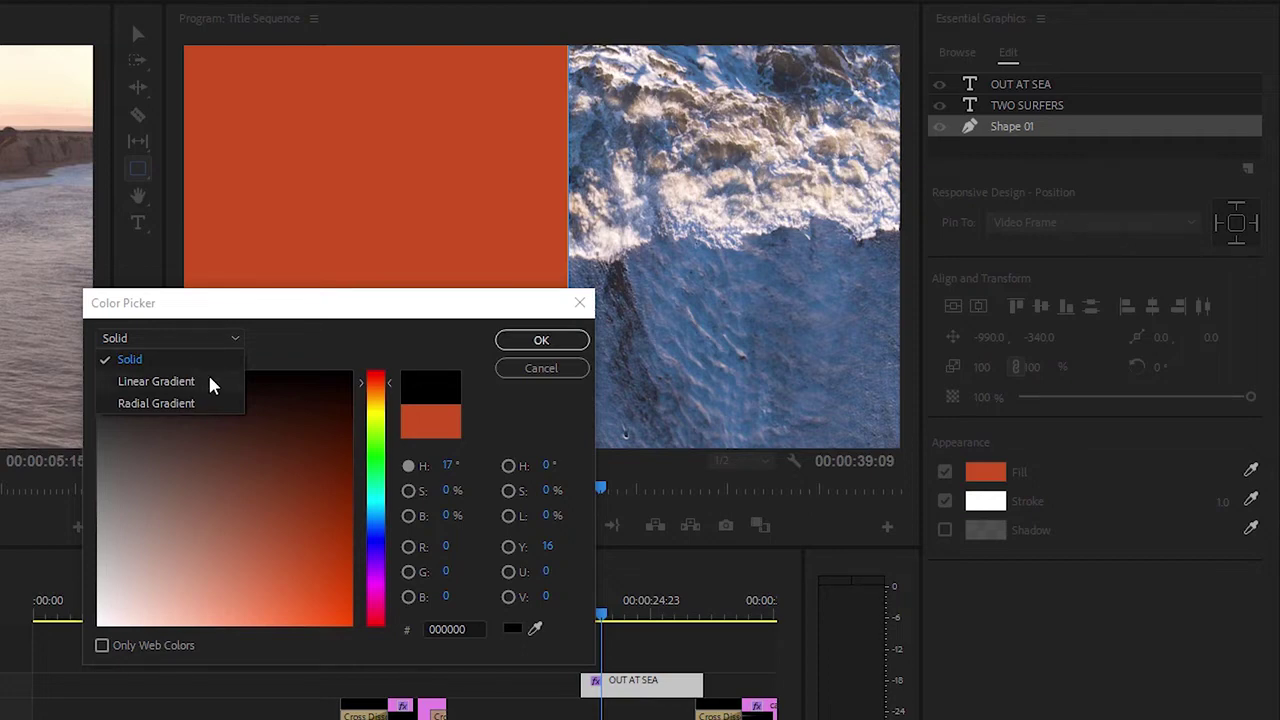
{"action": "left_click", "coordinate": [156, 381]}
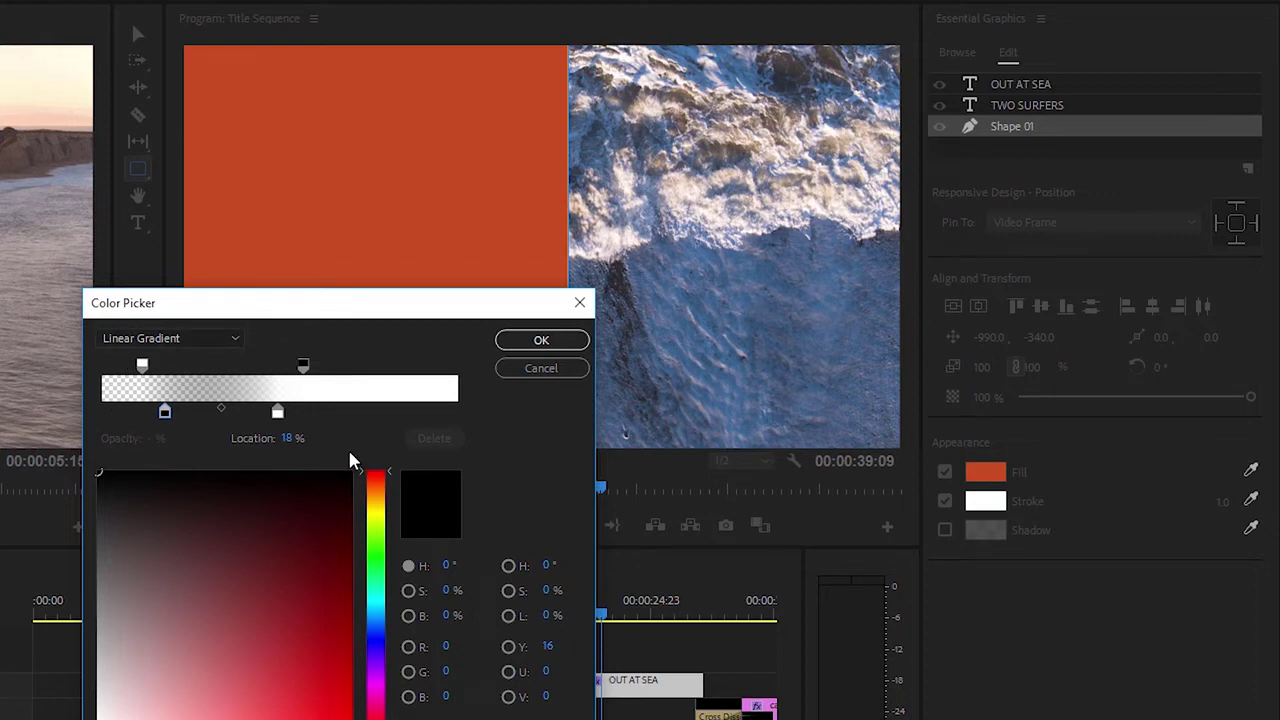
{"action": "left_click", "coordinate": [541, 340]}
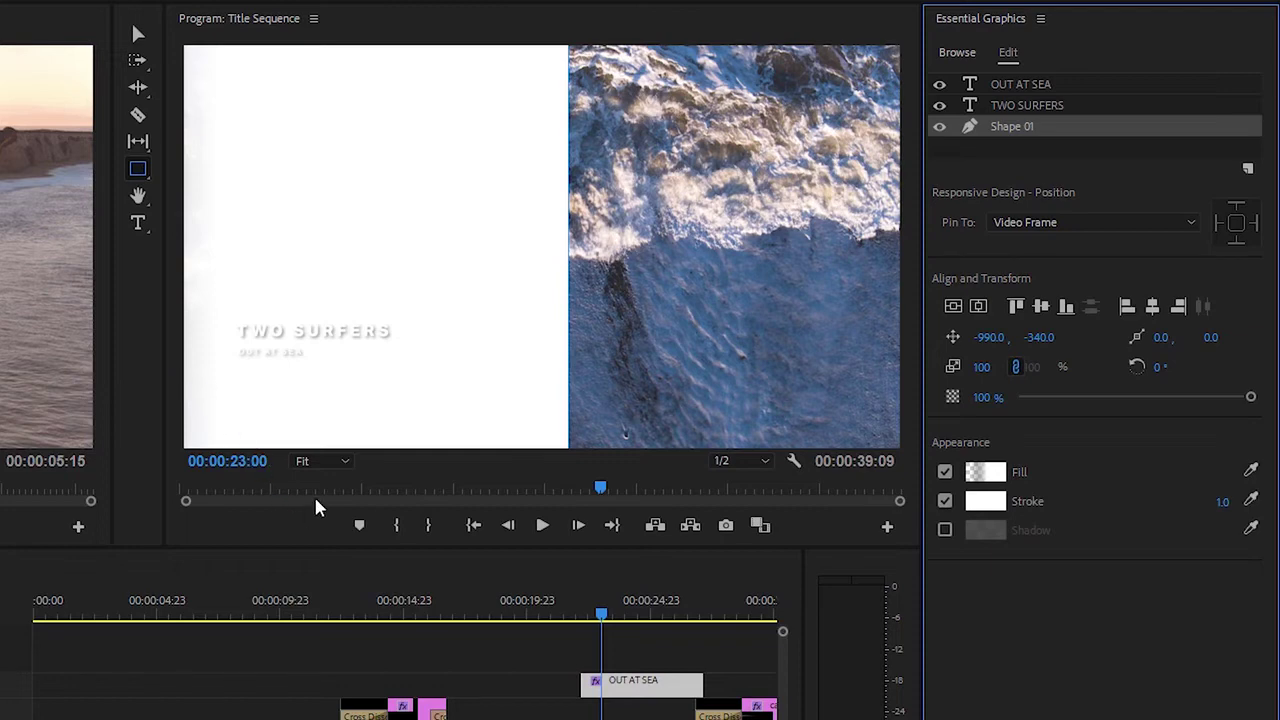
Stretch the rectangle's gradient by moving its right end point horizontally well beyond the right edge of the video frame.
{"action": "left_click", "coordinate": [334, 462]}
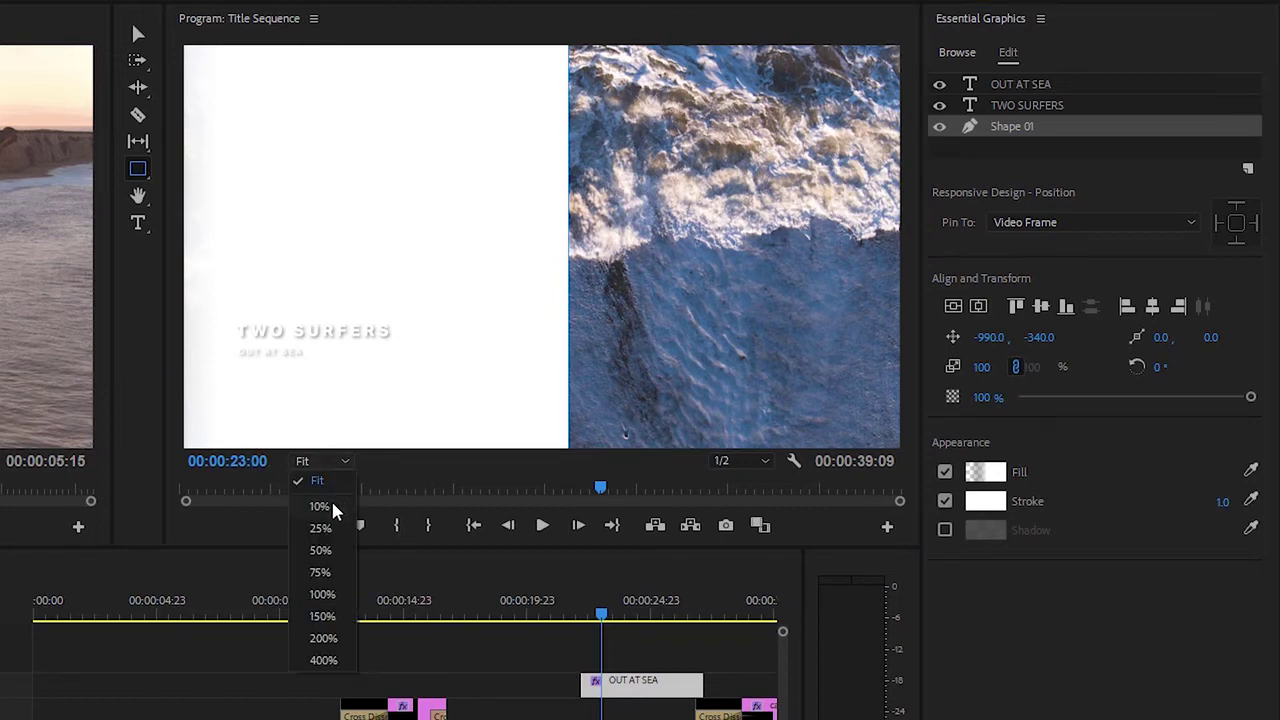
{"action": "left_click", "coordinate": [331, 499]}
{"action": "left_click", "coordinate": [138, 36]}
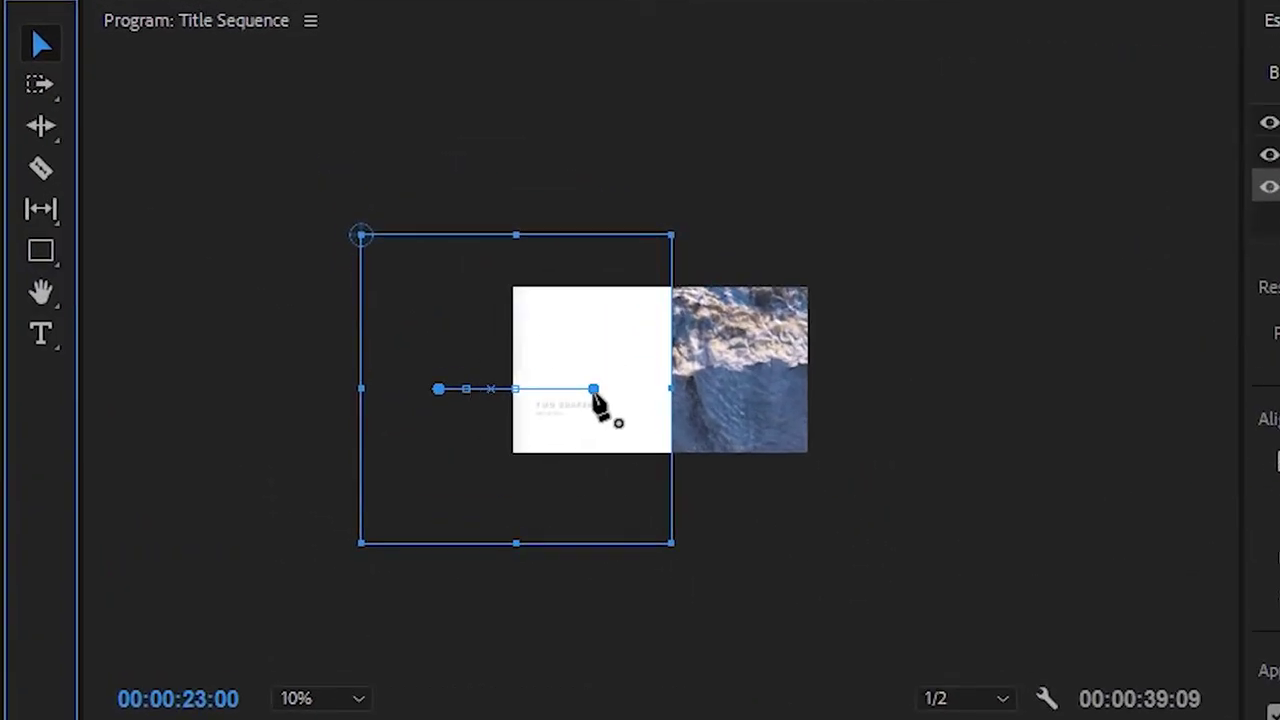
{"action": "left_click_drag", "start_coordinate": [594, 391], "coordinate": [887, 405]}
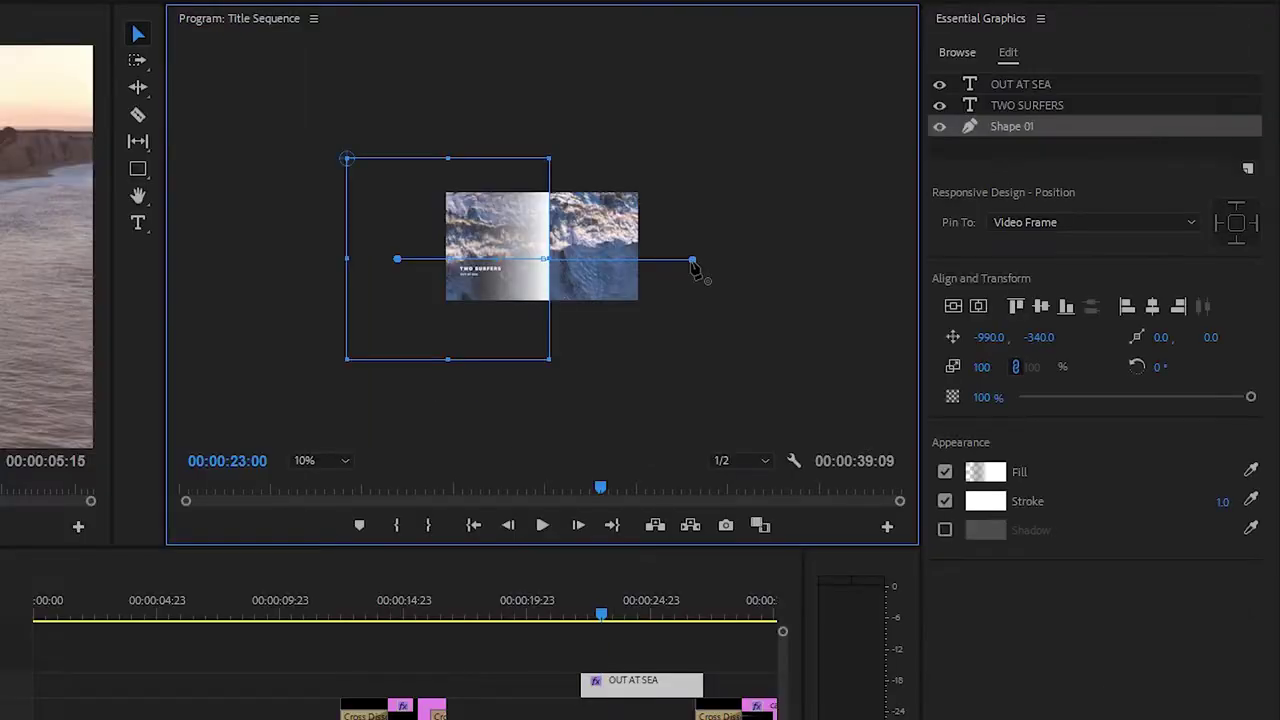
{"action": "left_click", "coordinate": [339, 698]}
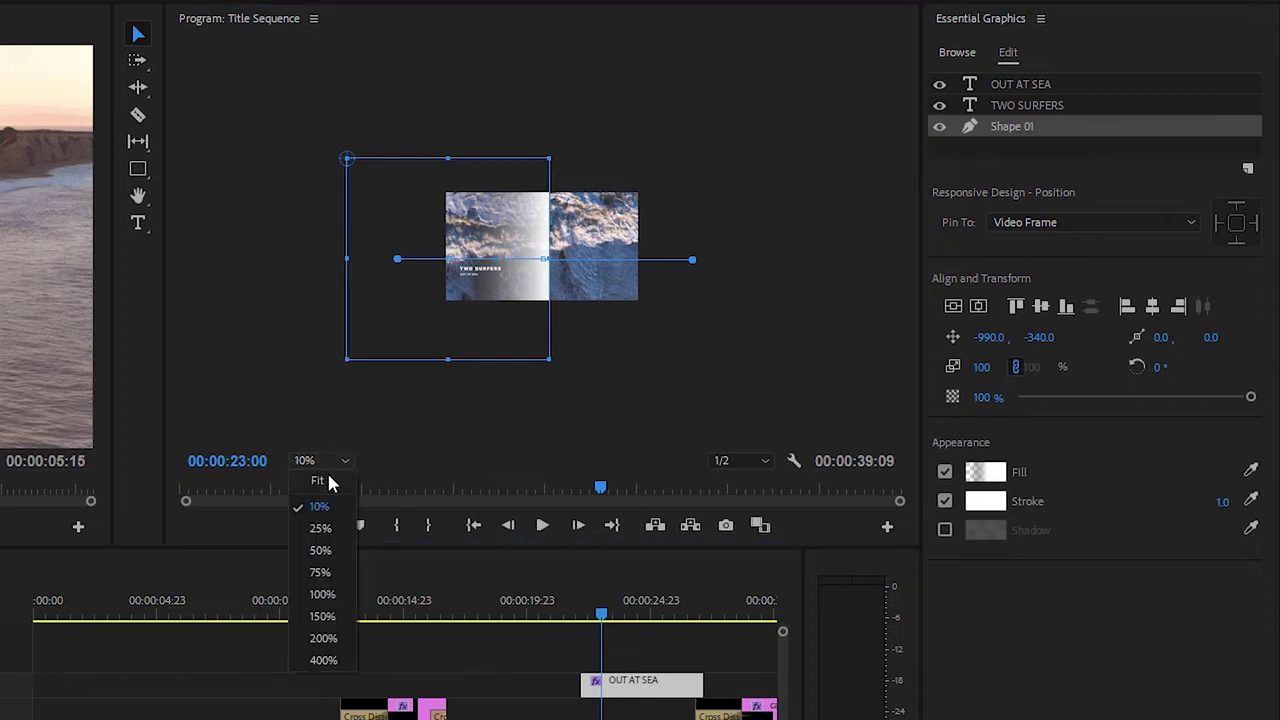
{"action": "left_click", "coordinate": [318, 480]}
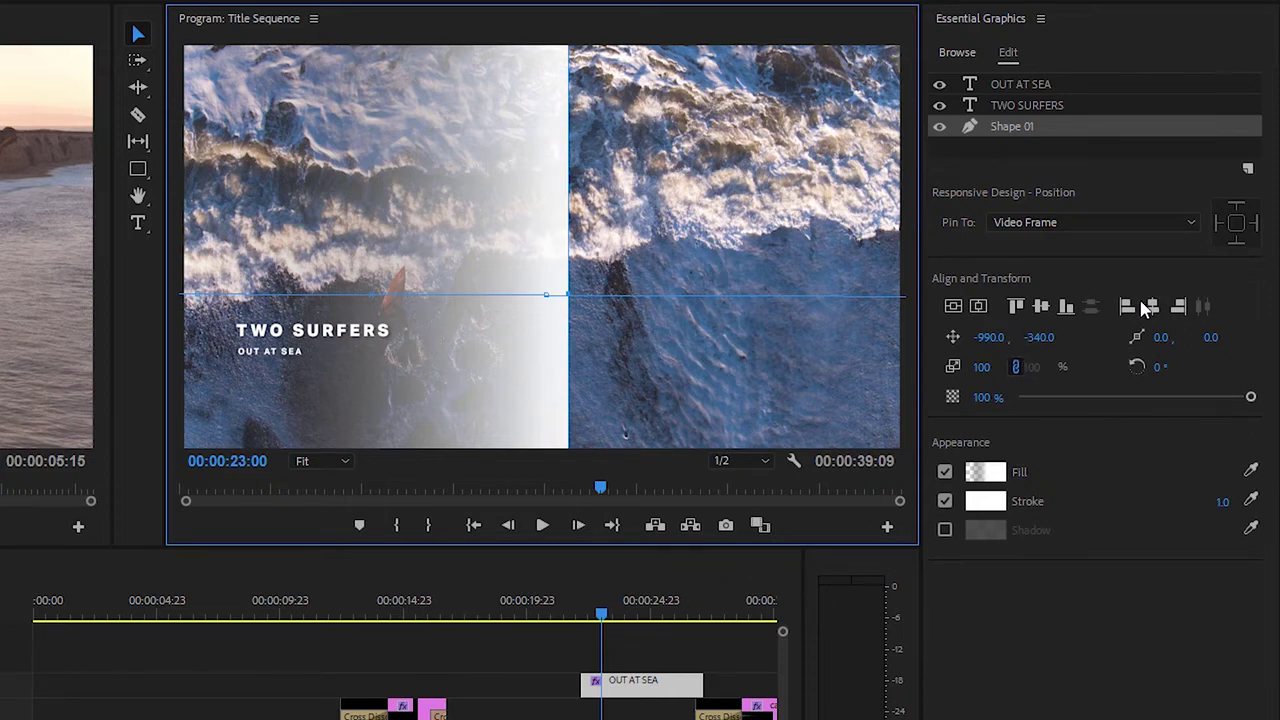
Rotate the gradient rectangle to 30° and move it to about -512, -1156 so its slanted edge crosses the whole frame.
{"action": "left_click", "coordinate": [1157, 369]}
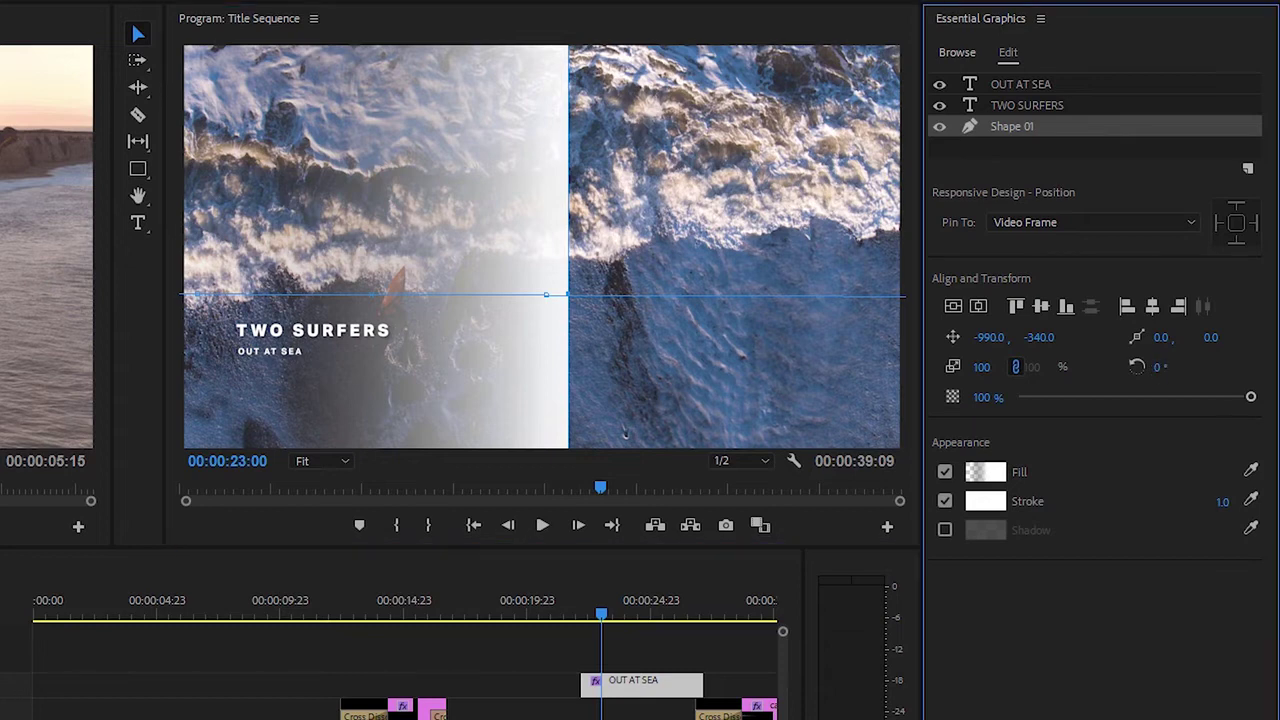
{"action": "left_click_drag", "start_coordinate": [1157, 369], "coordinate": [1187, 369]}
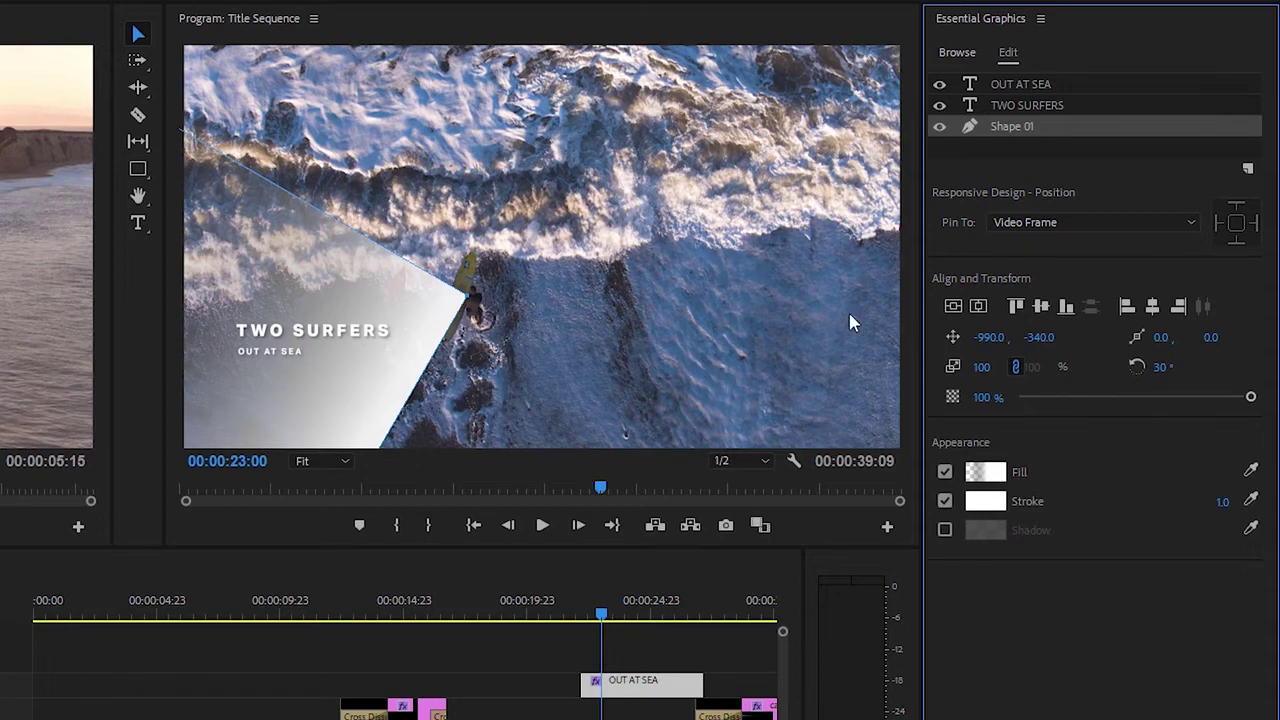
{"action": "left_click_drag", "start_coordinate": [294, 256], "coordinate": [476, 0]}
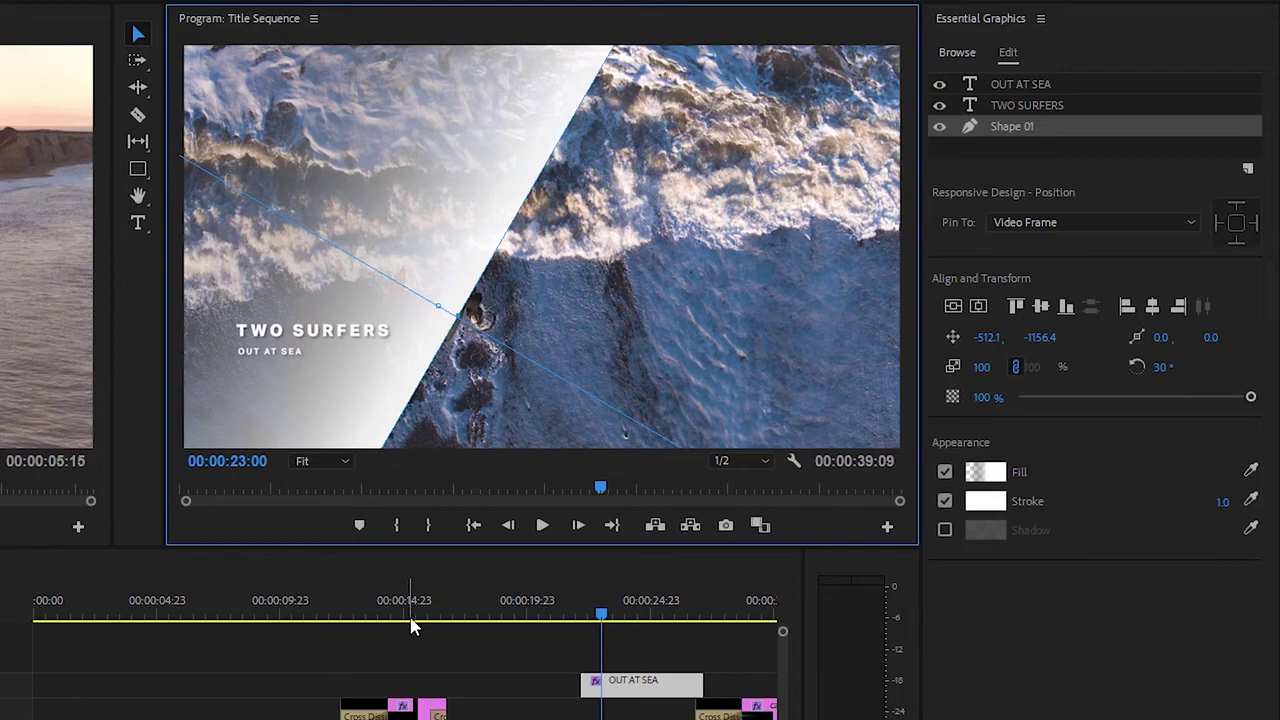
At 00:00:24:00, enable position animation for the gradient shape in the OUT AT SEA graphic and show its Effect Controls.
{"action": "mouse_move", "coordinate": [403, 617]}
{"action": "left_mouse_down"}
{"action": "mouse_move", "coordinate": [362, 625]}
{"action": "mouse_move", "coordinate": [434, 626]}
{"action": "mouse_move", "coordinate": [391, 640]}
{"action": "mouse_move", "coordinate": [373, 629]}
{"action": "mouse_move", "coordinate": [413, 636]}
{"action": "left_mouse_up"}
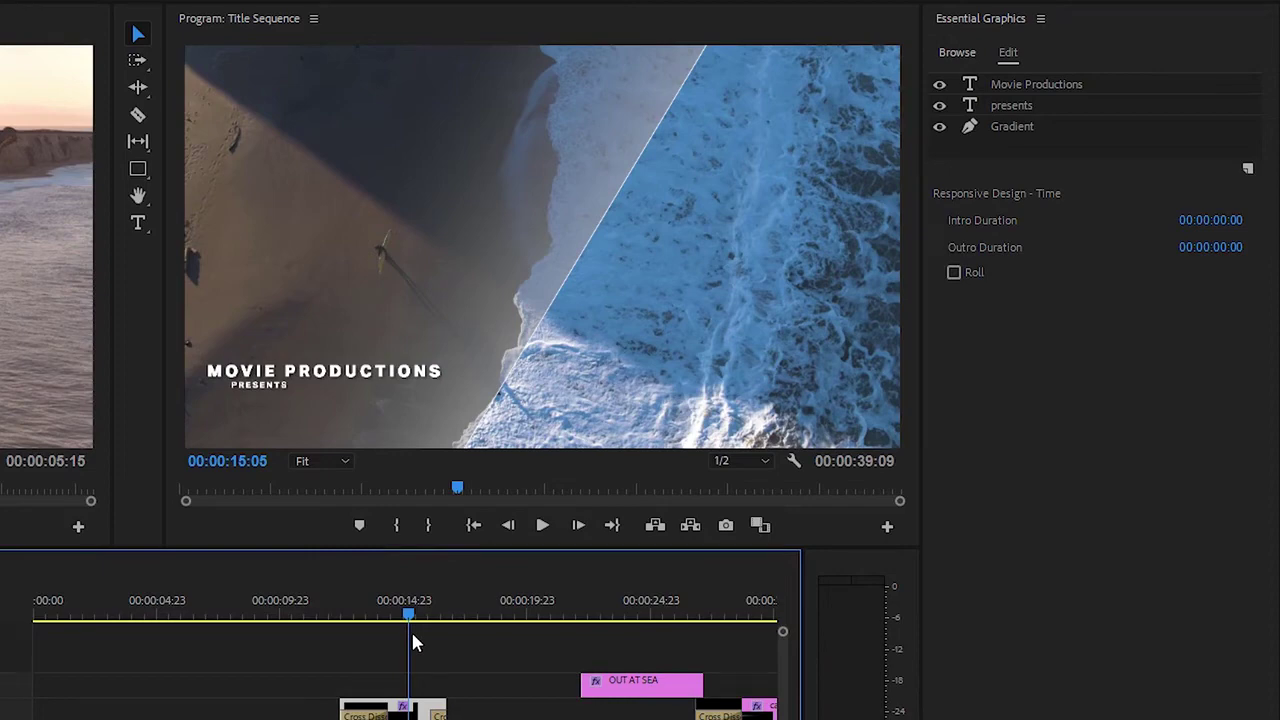
{"action": "left_click", "coordinate": [630, 619]}
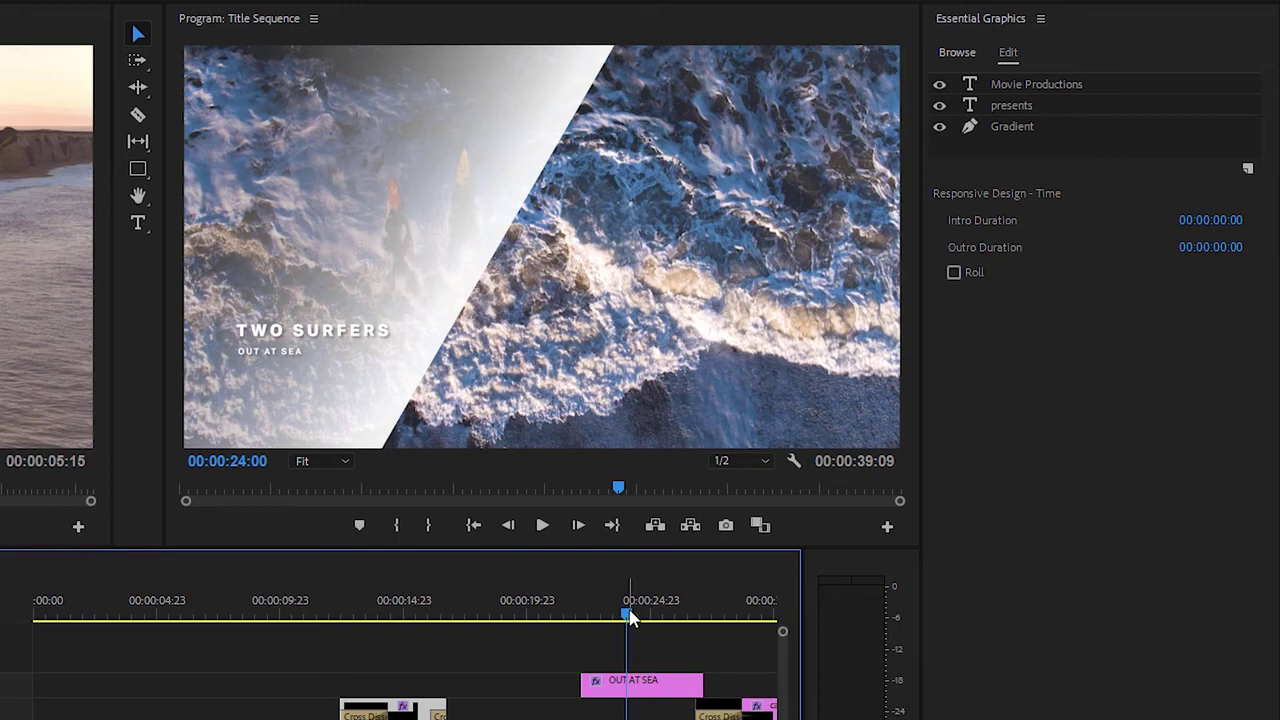
{"action": "left_click", "coordinate": [648, 686]}
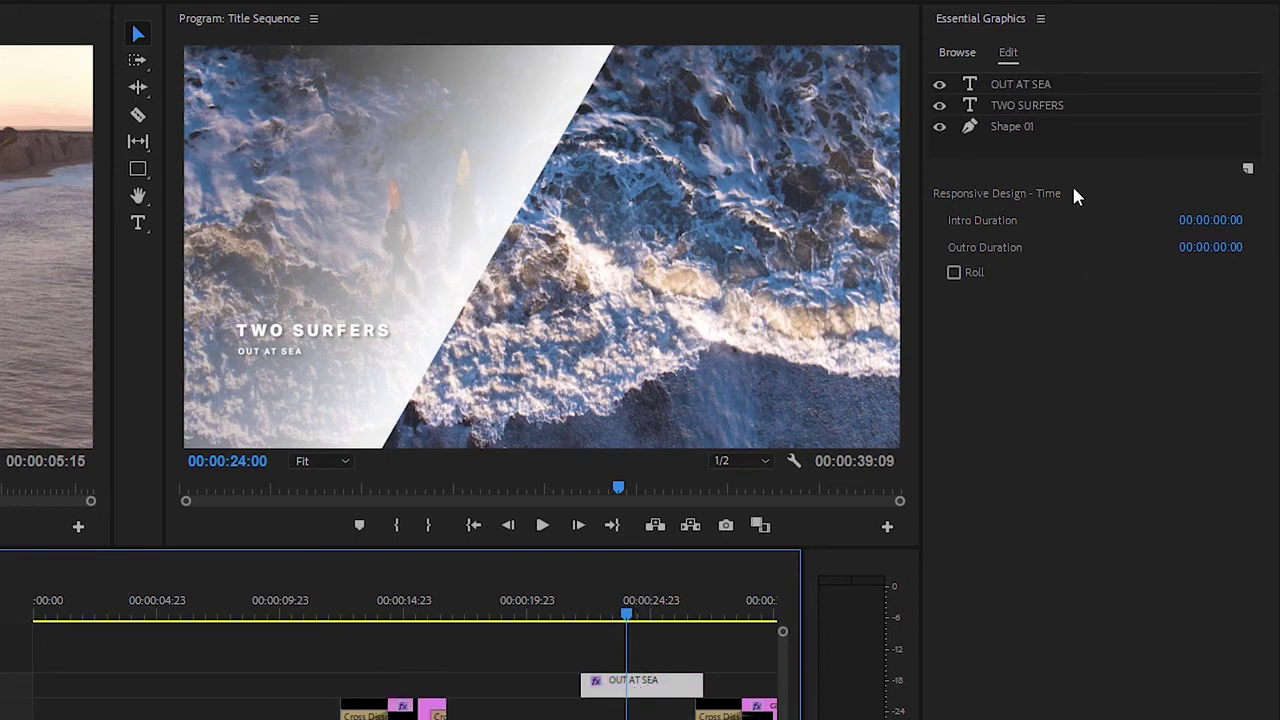
{"action": "left_click", "coordinate": [1100, 128]}
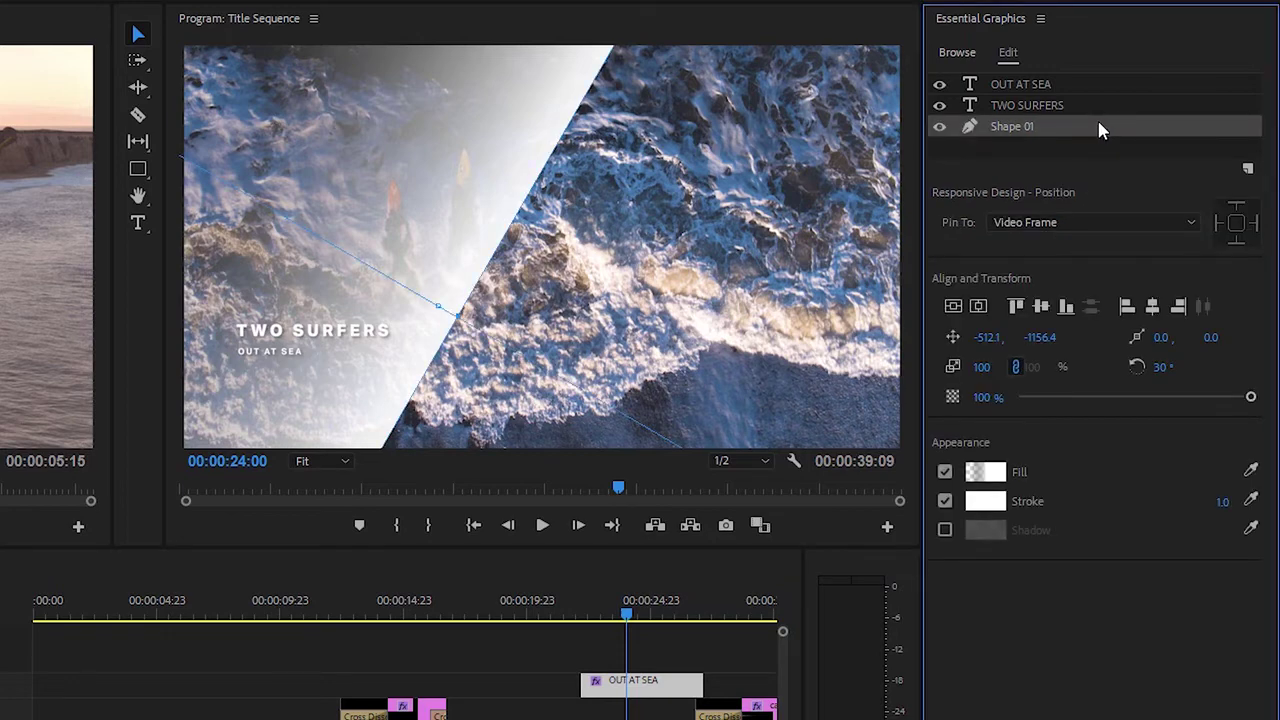
{"action": "left_click", "coordinate": [955, 340]}
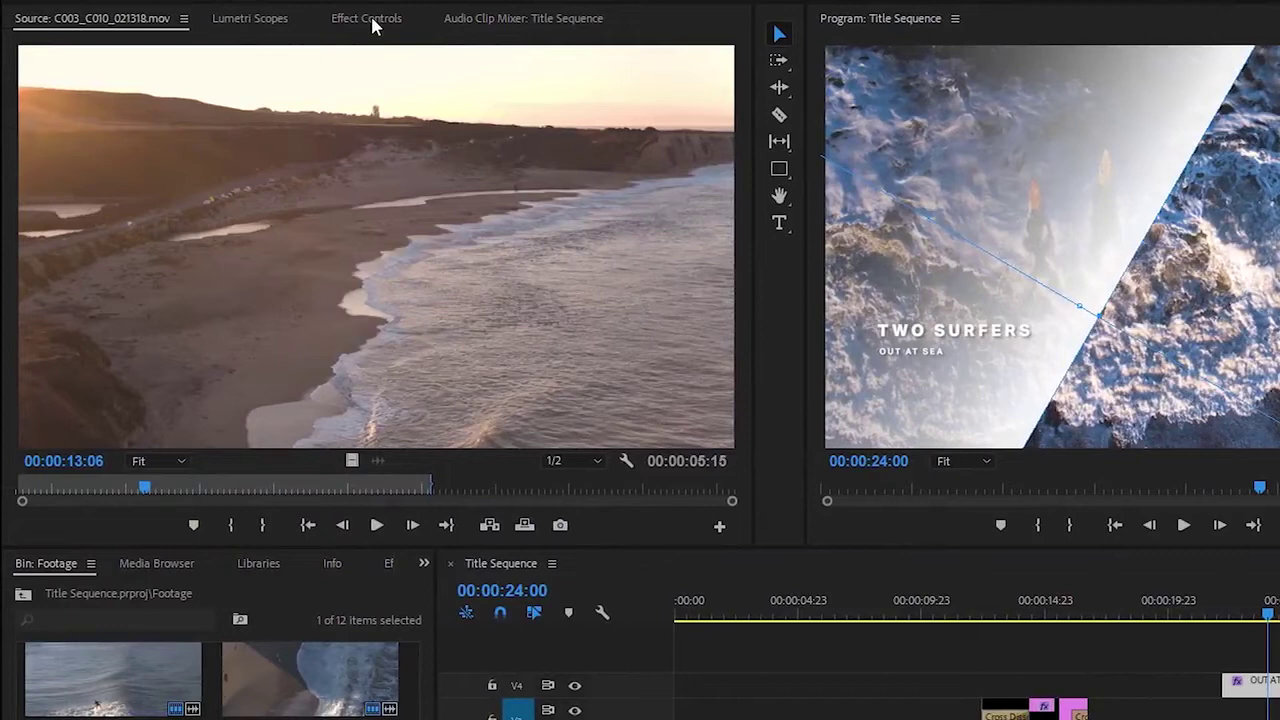
{"action": "left_click", "coordinate": [294, 21]}
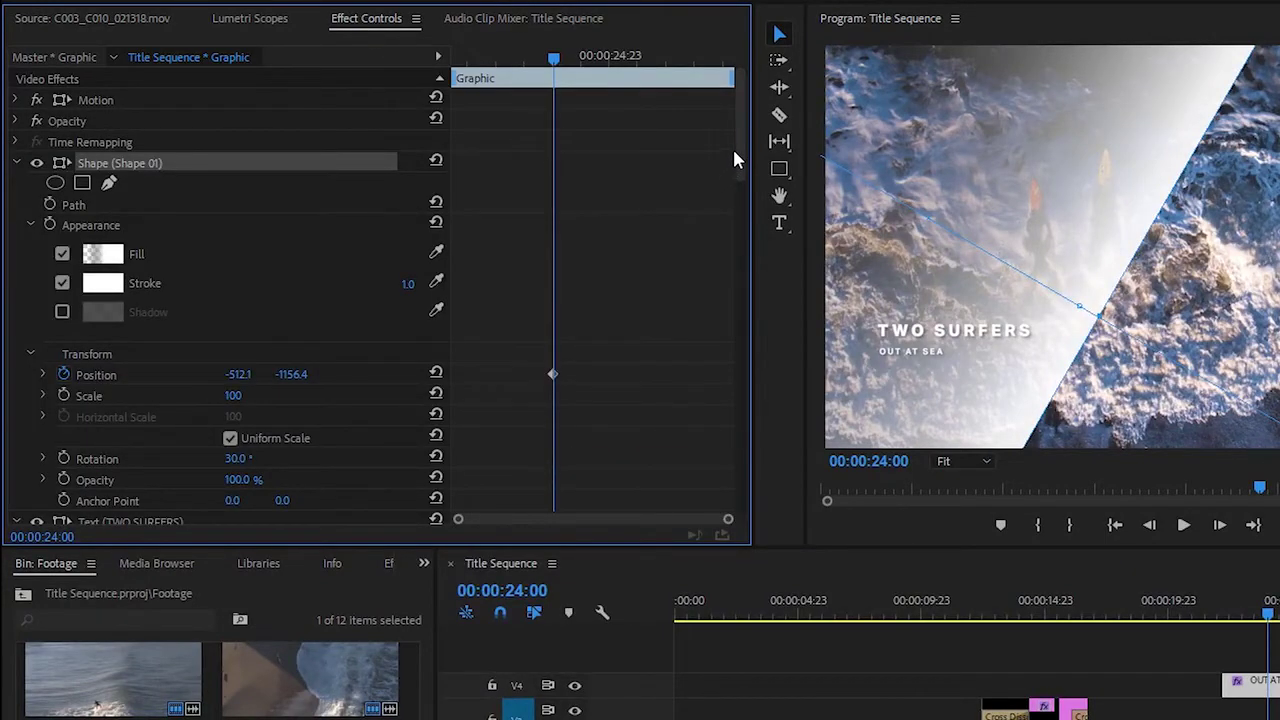
Remove the shape's position keyframe at 00:00:24:00 and create one at 00:00:27:02 by moving the shape to about -485, -1150.
{"action": "mouse_move", "coordinate": [735, 160]}
{"action": "left_mouse_down"}
{"action": "mouse_move", "coordinate": [732, 510]}
{"action": "mouse_move", "coordinate": [763, 320]}
{"action": "mouse_move", "coordinate": [734, 126]}
{"action": "left_mouse_up"}
{"action": "left_click", "coordinate": [395, 376]}
{"action": "left_click_drag", "start_coordinate": [556, 70], "coordinate": [730, 78]}
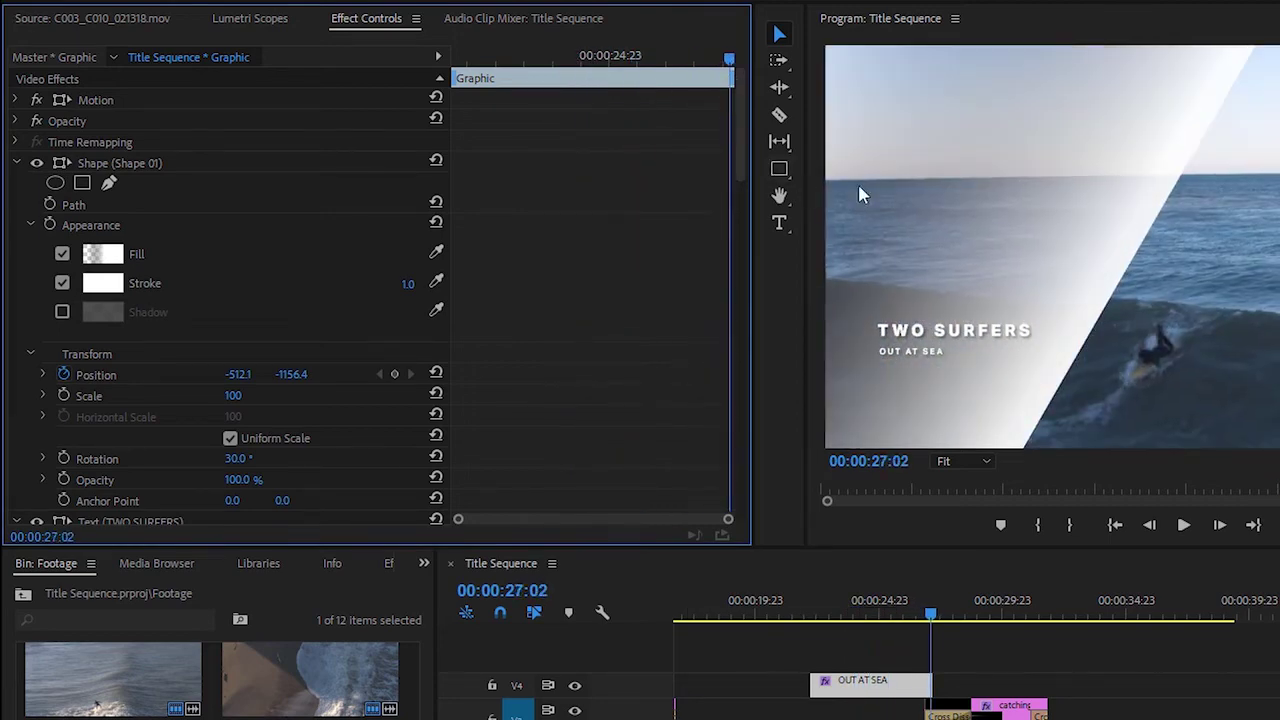
{"action": "left_click_drag", "start_coordinate": [880, 163], "coordinate": [873, 157]}
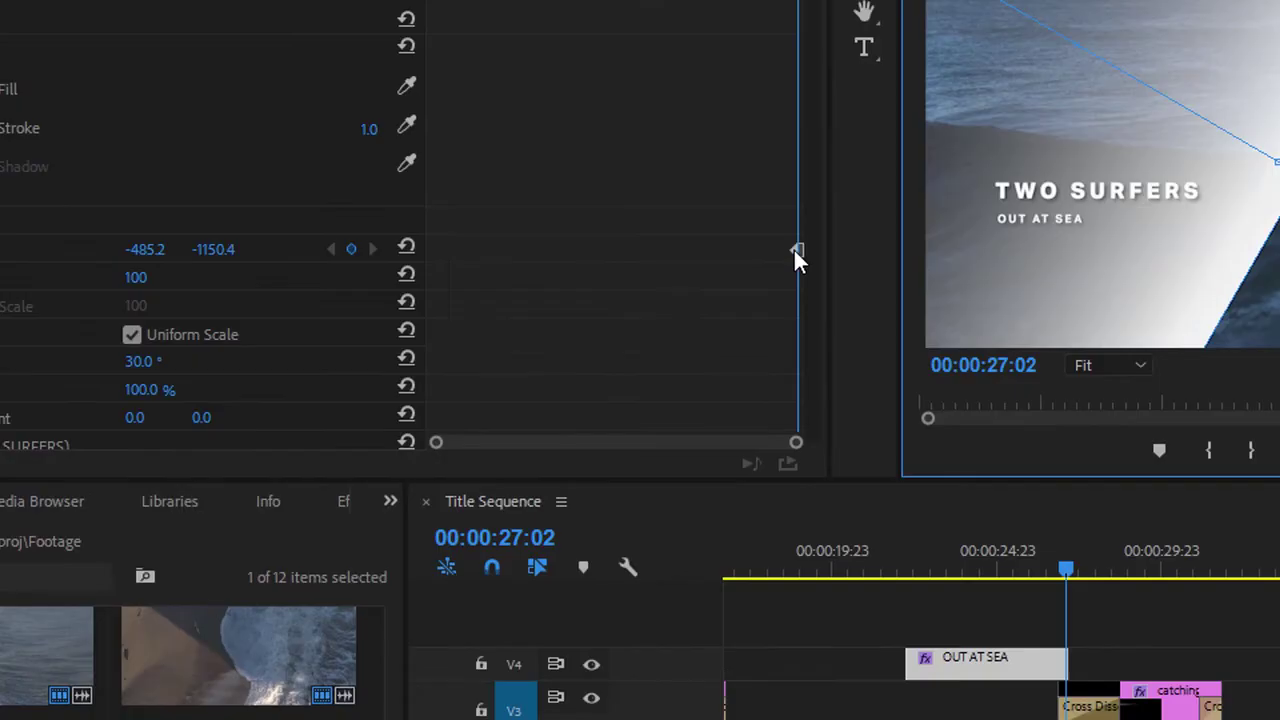
Set the temporal interpolation of the shape's position keyframe at 00:00:27:02 to Bezier.
{"action": "right_click", "coordinate": [794, 250]}
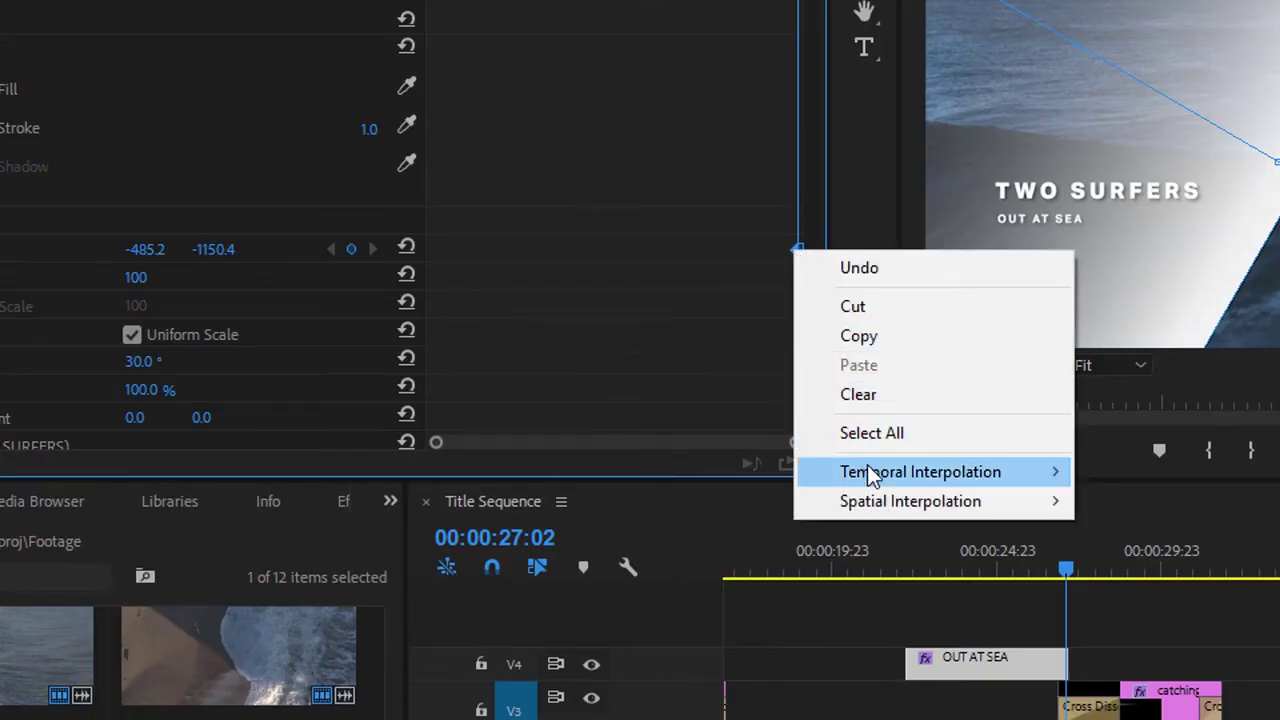
{"action": "mouse_move", "coordinate": [867, 466]}
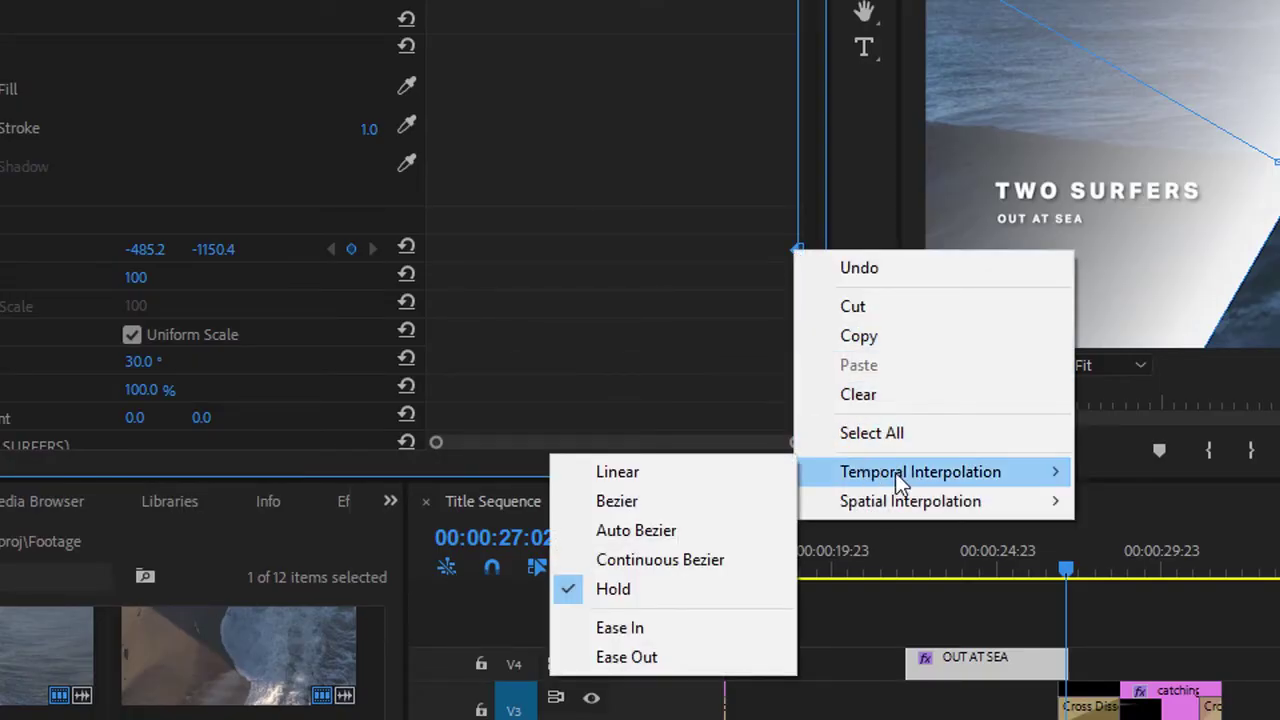
{"action": "left_click", "coordinate": [767, 500]}
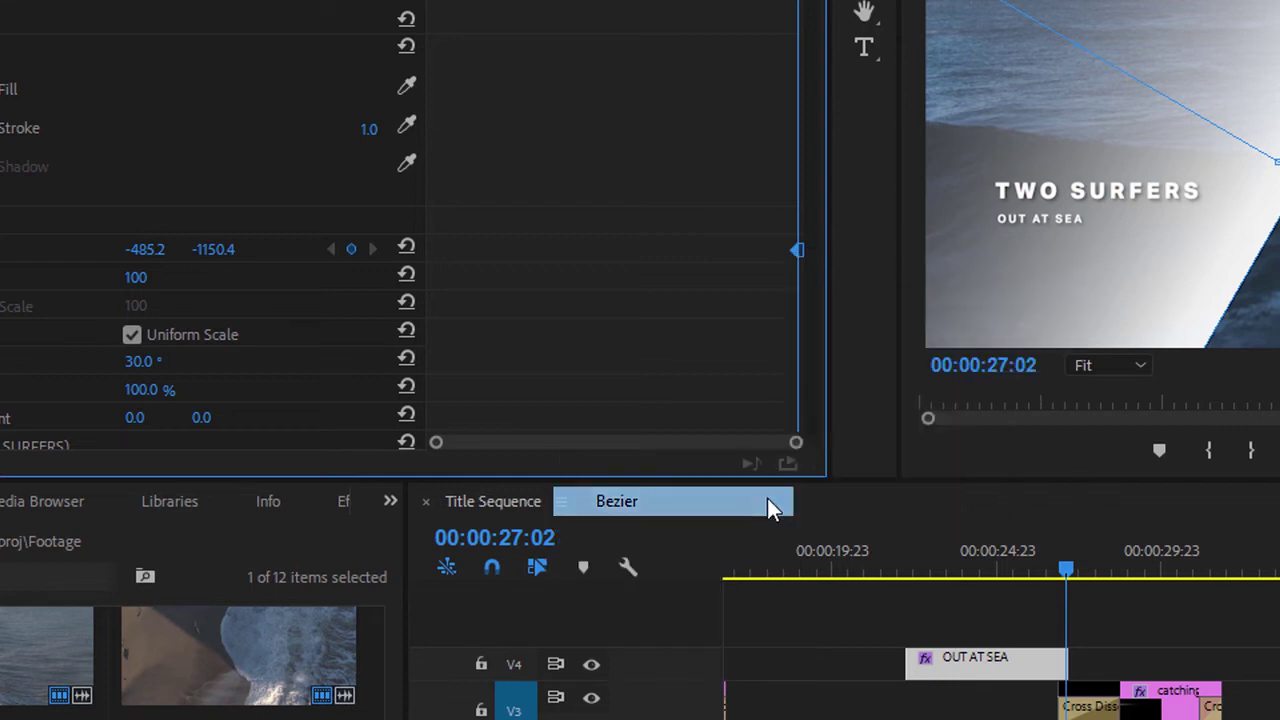
Add a position keyframe for the shape at the graphic's start, 00:00:22:06, and move the shape to about -785, -1313.
{"action": "left_click_drag", "start_coordinate": [614, 60], "coordinate": [455, 60]}
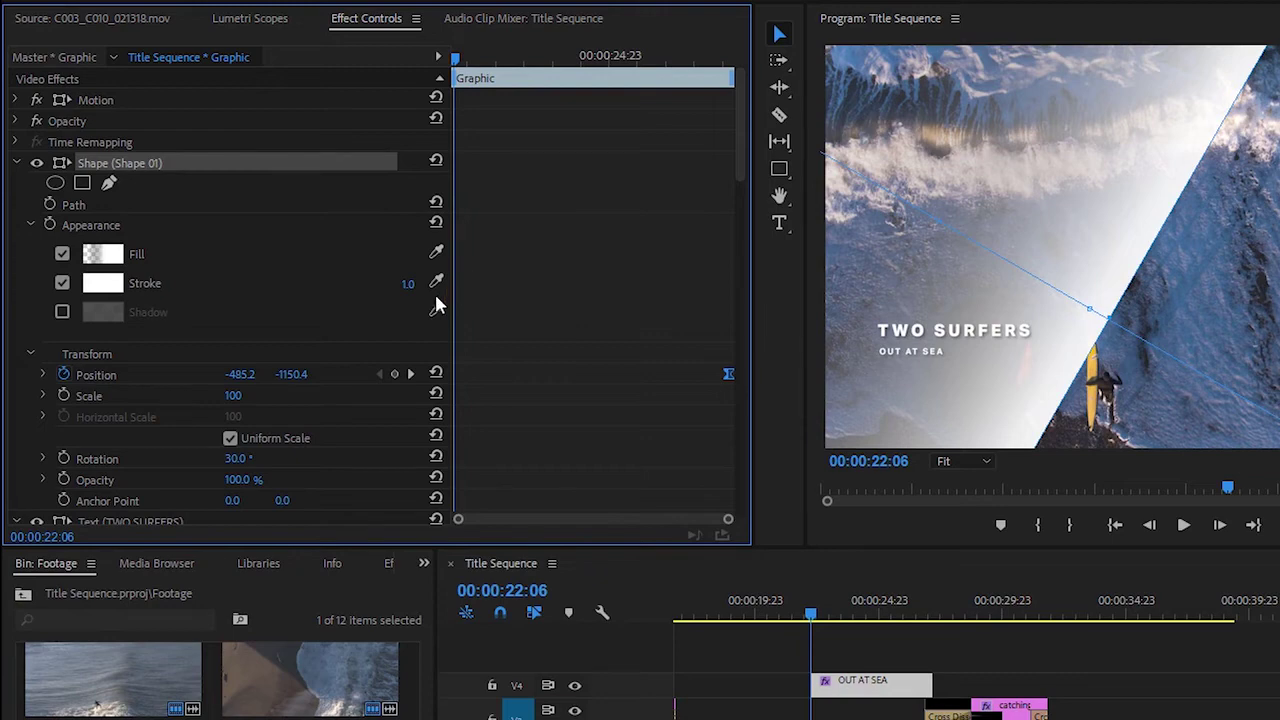
{"action": "left_click", "coordinate": [394, 374]}
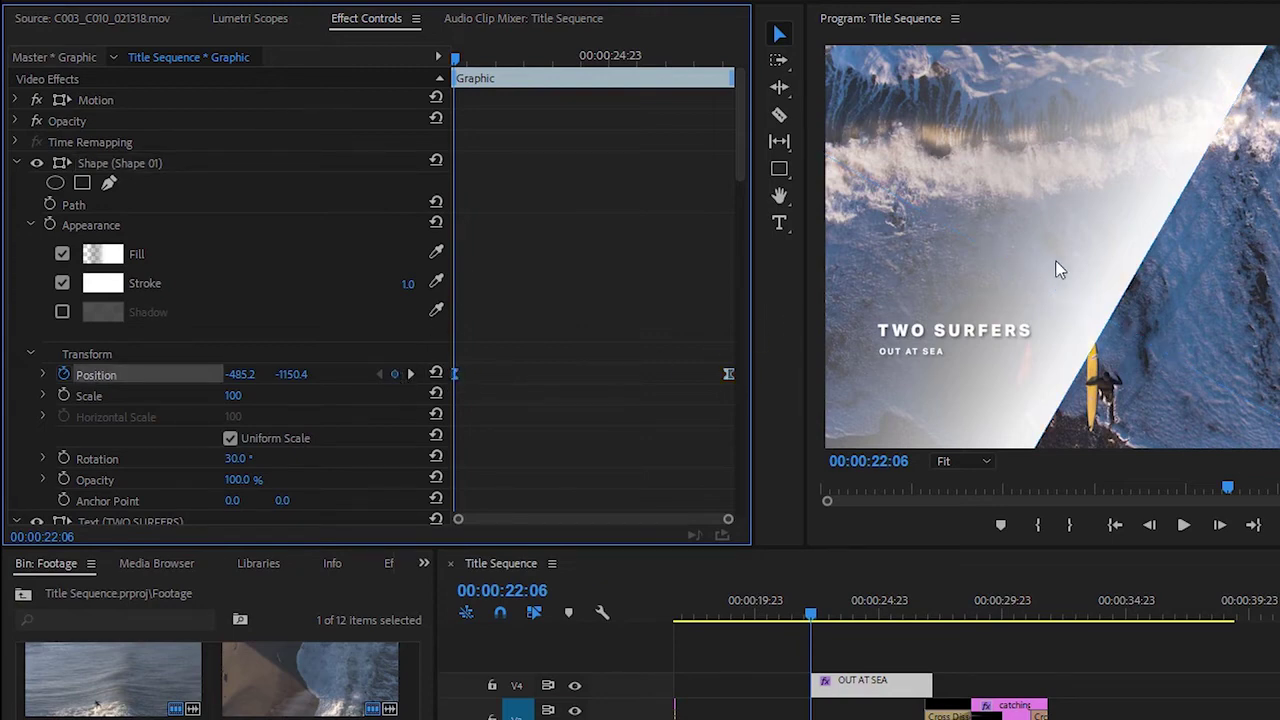
{"action": "left_click_drag", "start_coordinate": [1048, 260], "coordinate": [931, 195]}
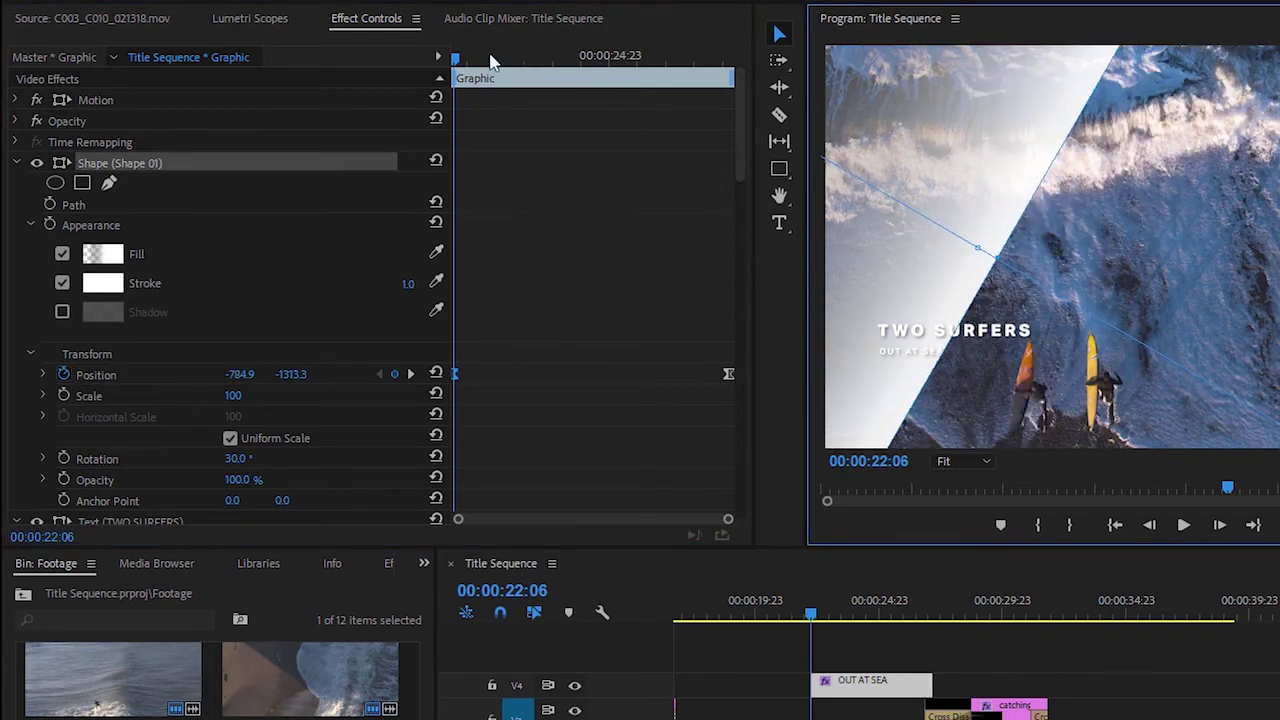
Apply the default transition to both the start and end of the OUT AT SEA graphic, and preview it at 00:00:26:19.
{"action": "left_click_drag", "start_coordinate": [472, 57], "coordinate": [507, 80]}
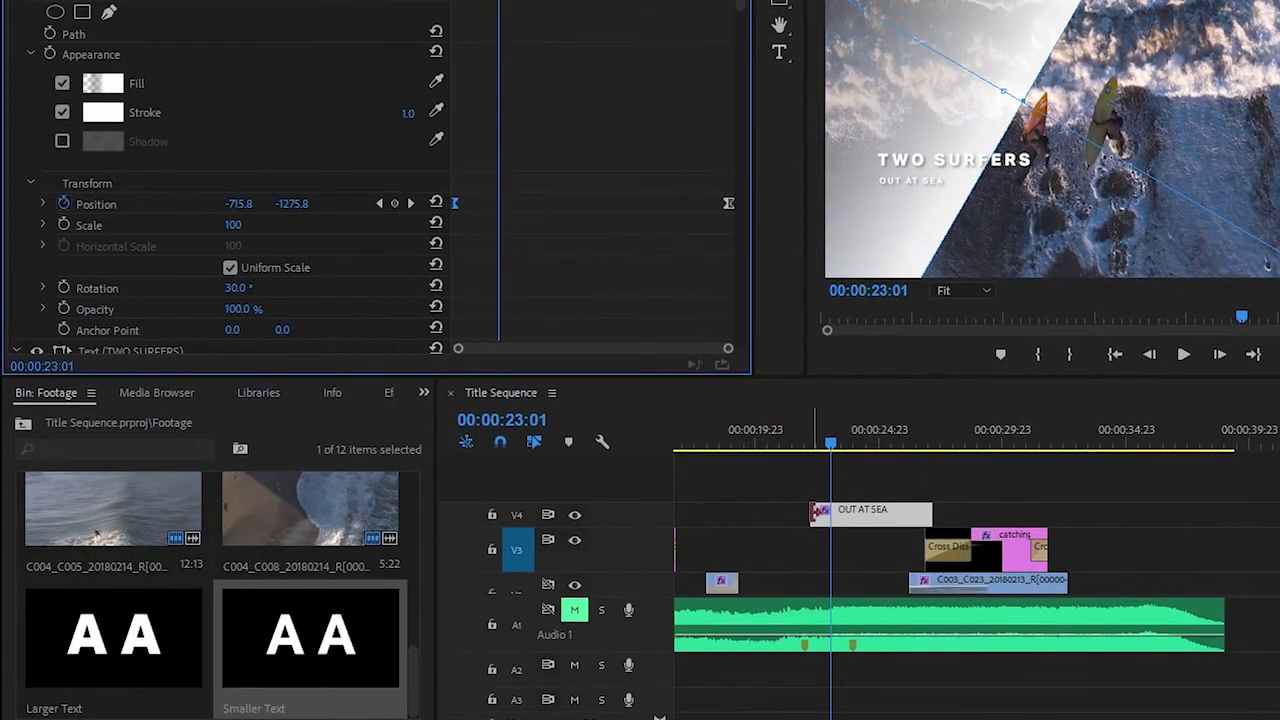
{"action": "right_click", "coordinate": [815, 511]}
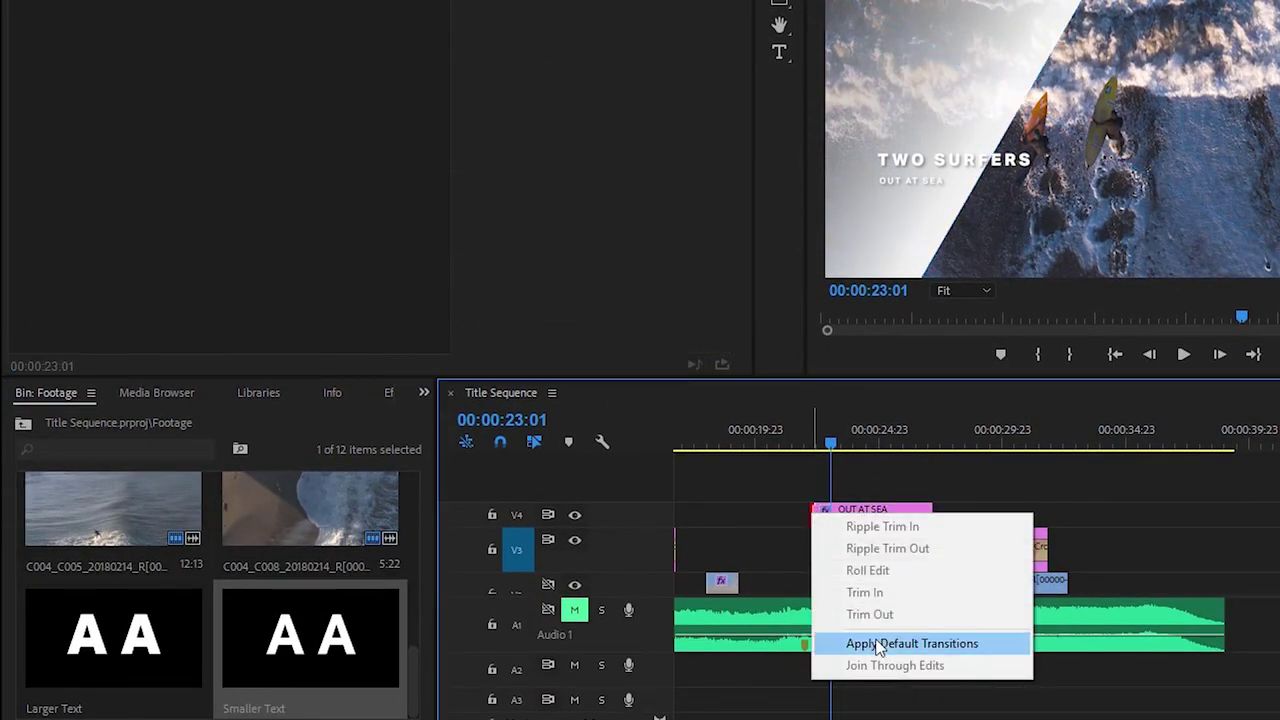
{"action": "left_click", "coordinate": [882, 643]}
{"action": "right_click", "coordinate": [929, 511]}
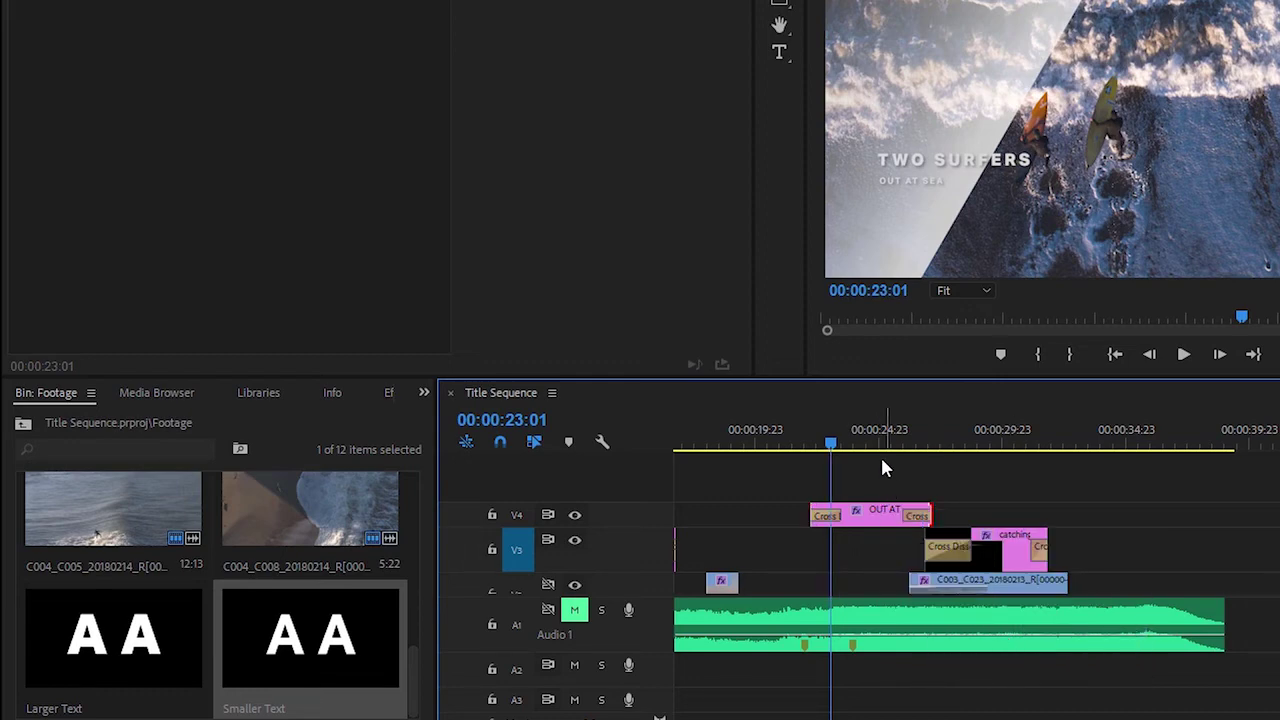
{"action": "left_click_drag", "start_coordinate": [830, 447], "coordinate": [924, 455]}
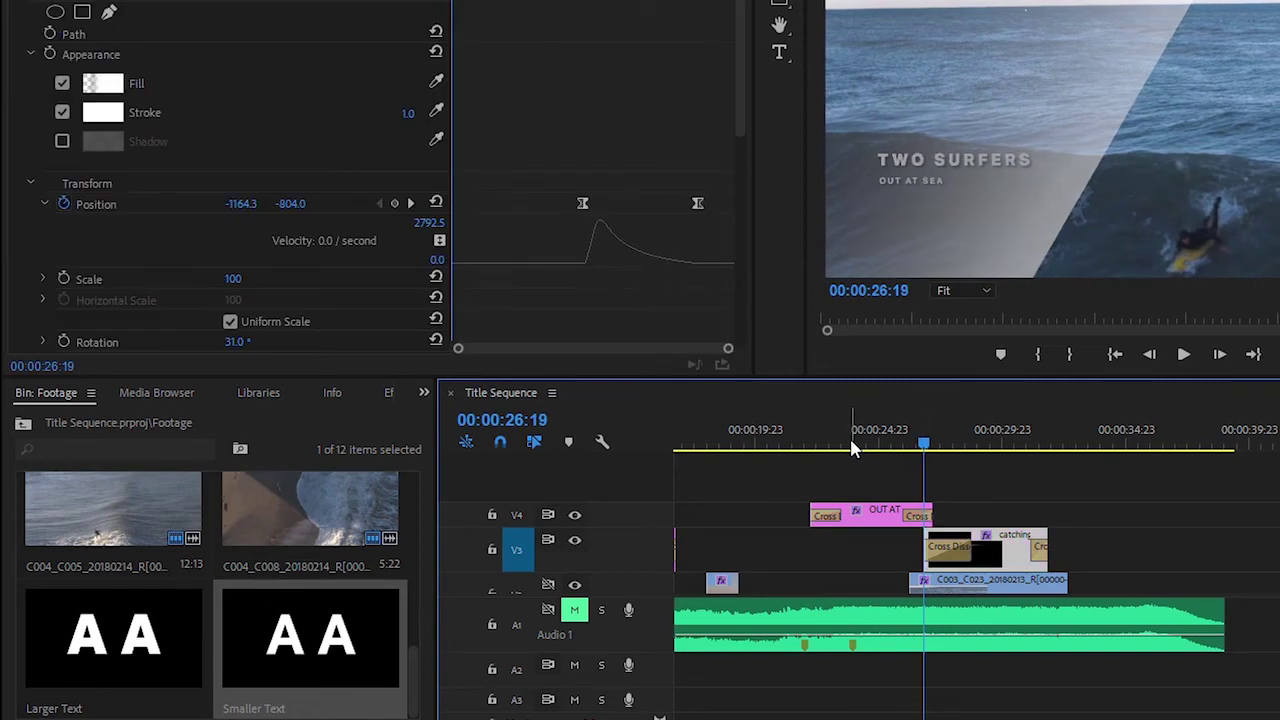
Export the OUT AT SEA graphic as a motion graphics template named Surfing Title in the Local Templates Folder.
{"action": "left_click", "coordinate": [877, 514]}
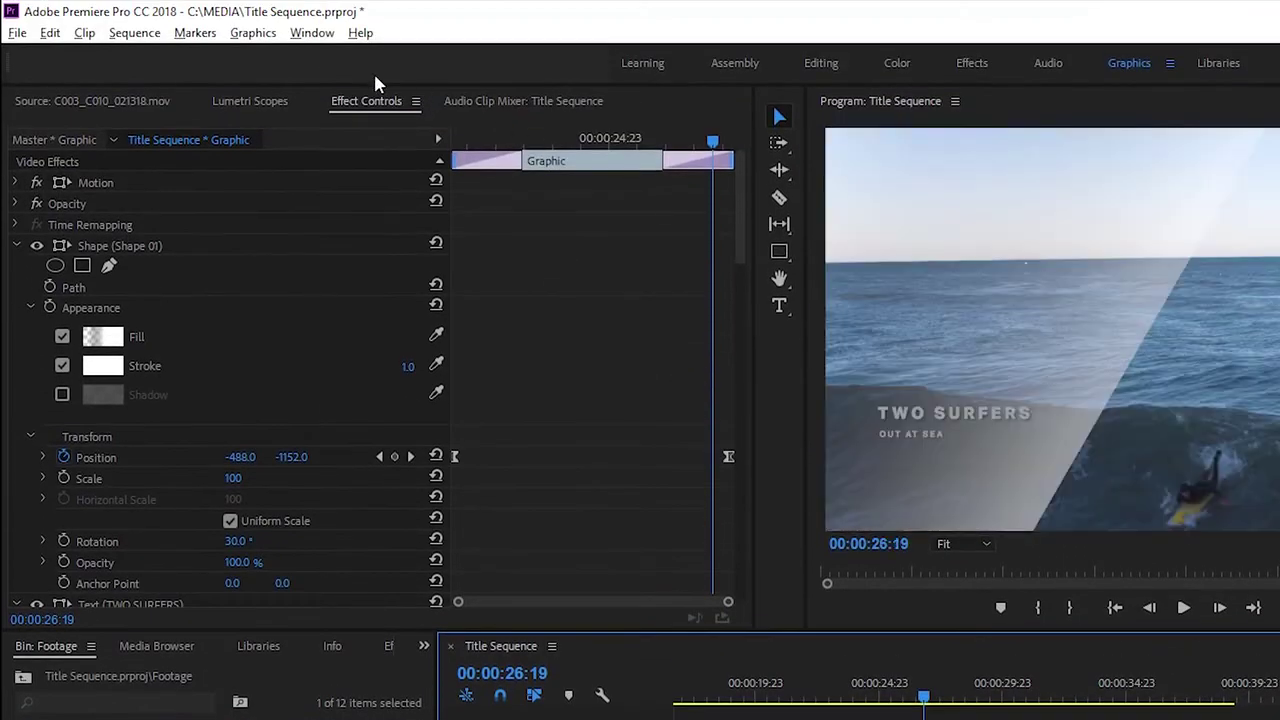
{"action": "left_click", "coordinate": [253, 33]}
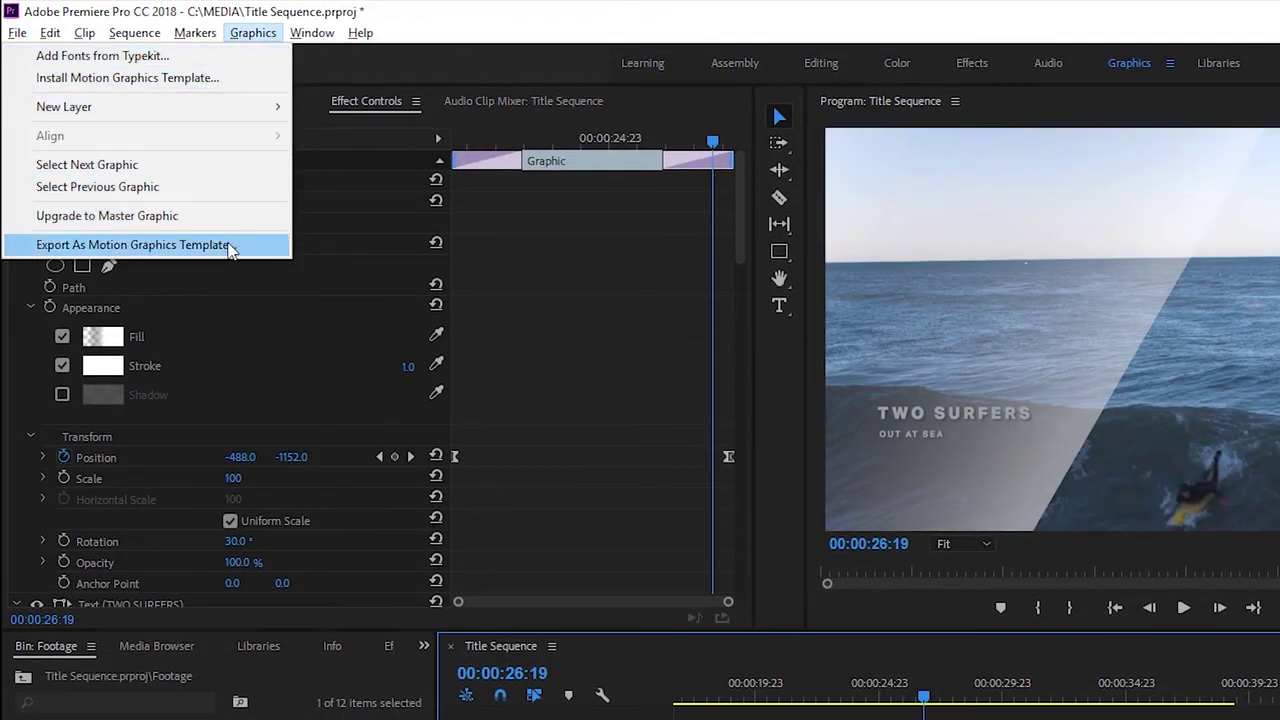
{"action": "left_click", "coordinate": [230, 249]}
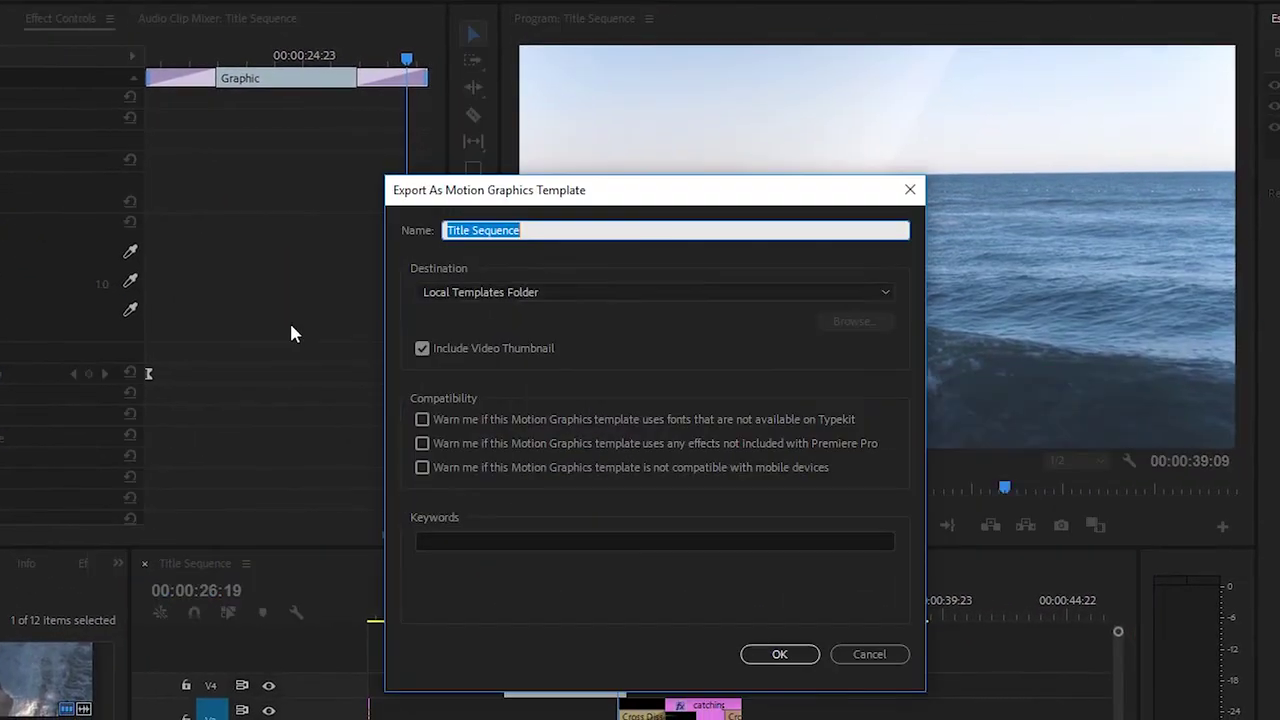
{"action": "type", "text": "Surfing Title"}
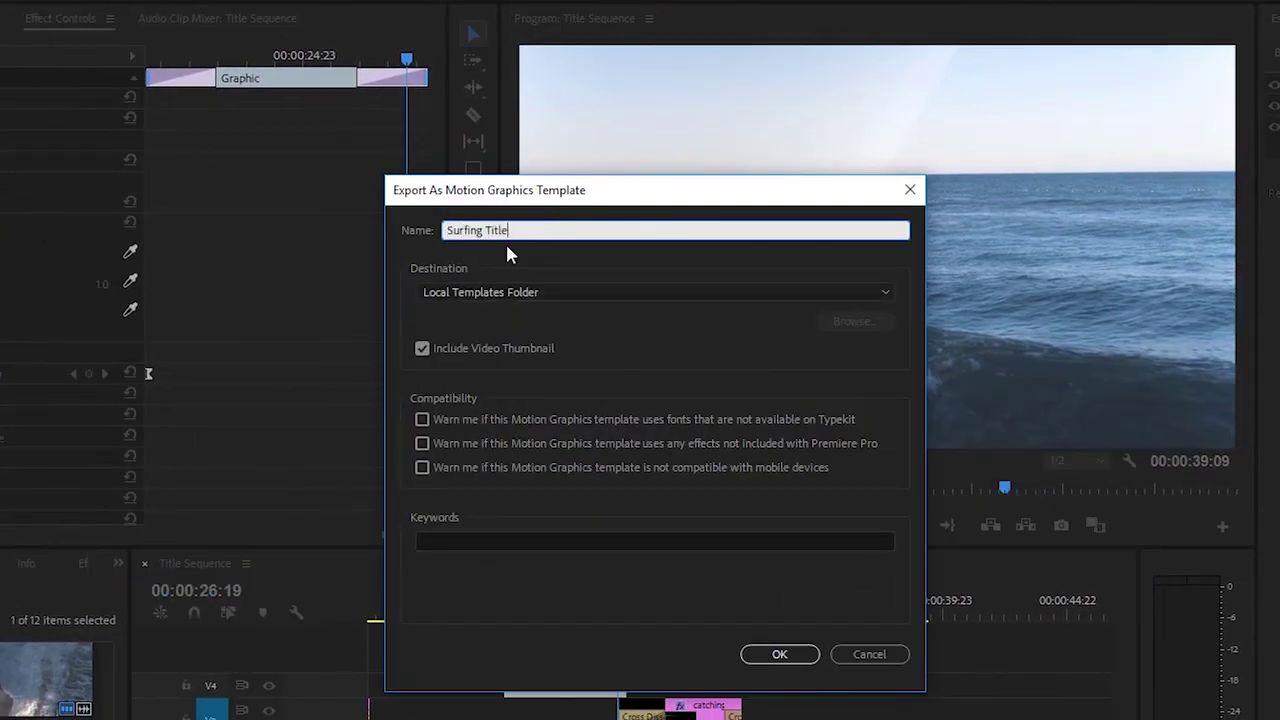
{"action": "left_click", "coordinate": [605, 293]}
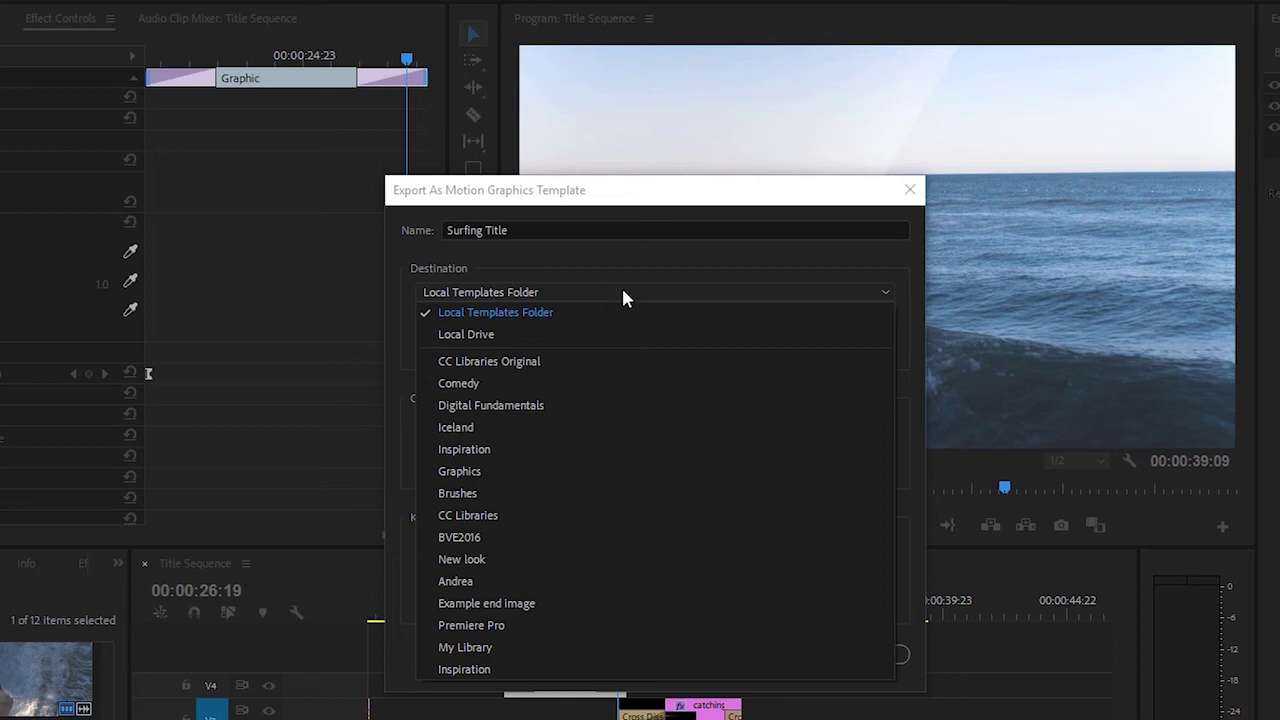
{"action": "left_click", "coordinate": [621, 275]}
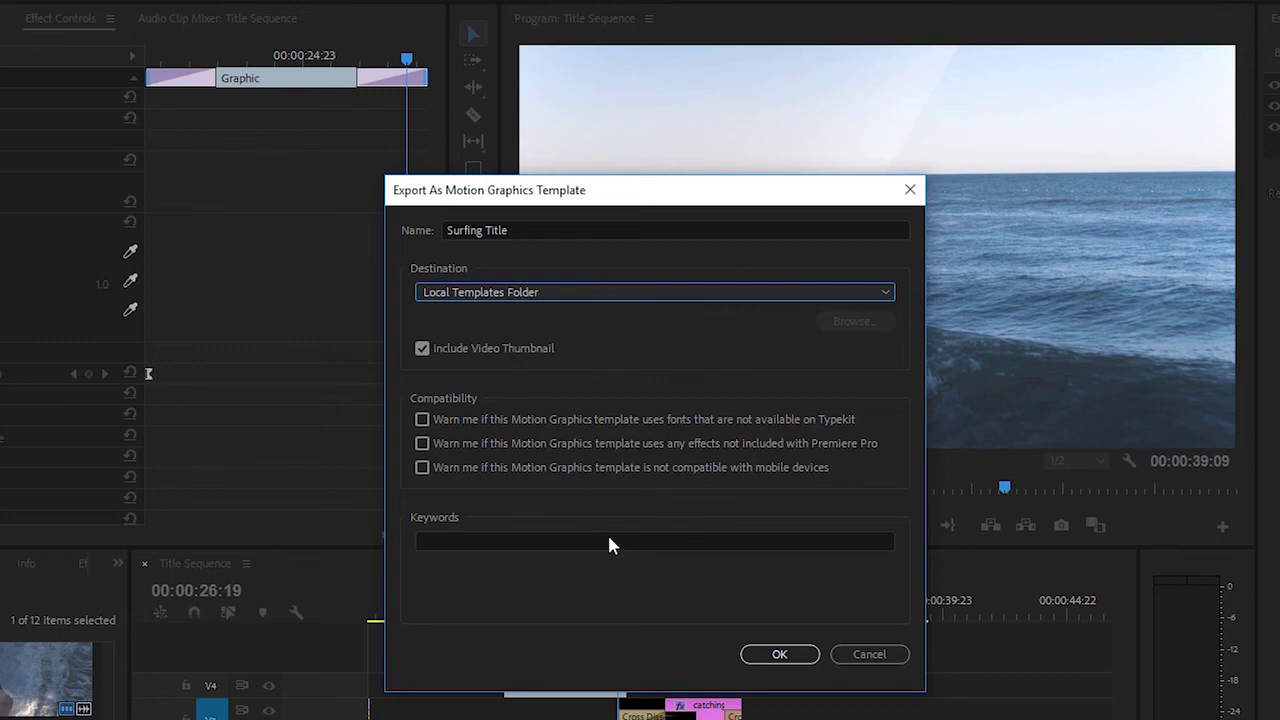
{"action": "left_click", "coordinate": [781, 655]}
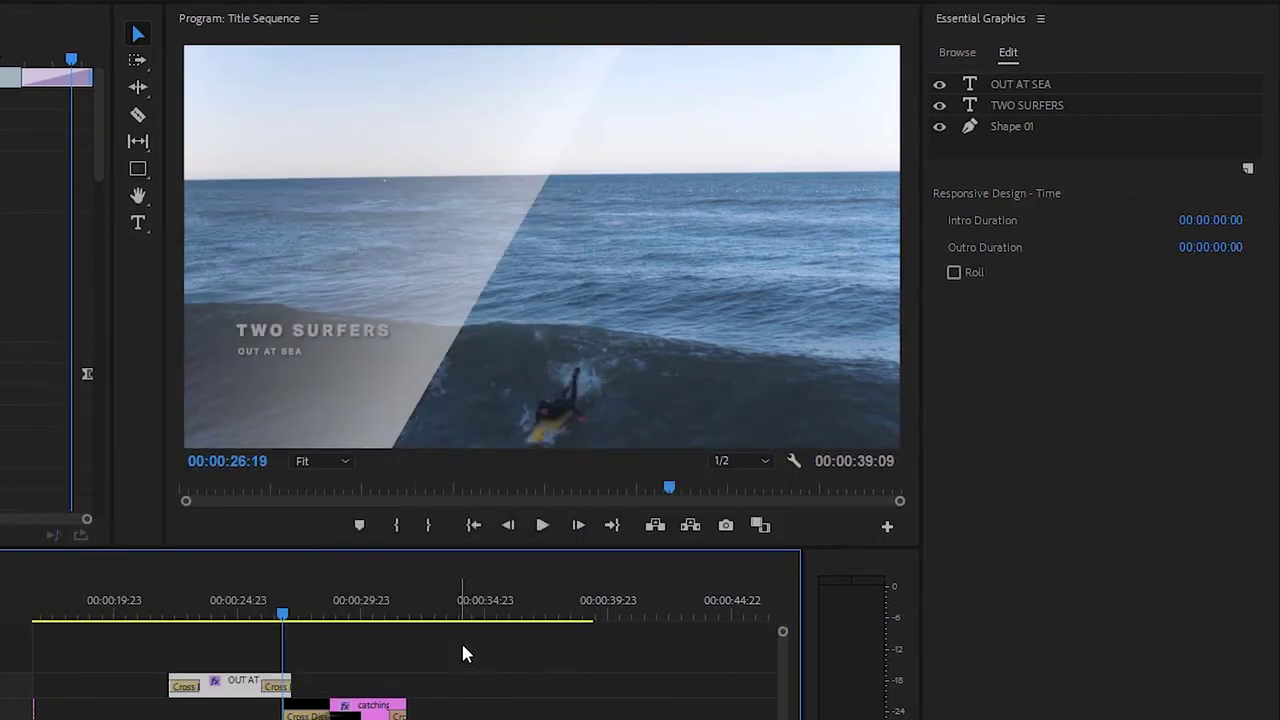
Add the Surfing Title template from the local templates to track V3 near the end of the sequence, and preview it at 00:00:35:12.
{"action": "left_click", "coordinate": [958, 53]}
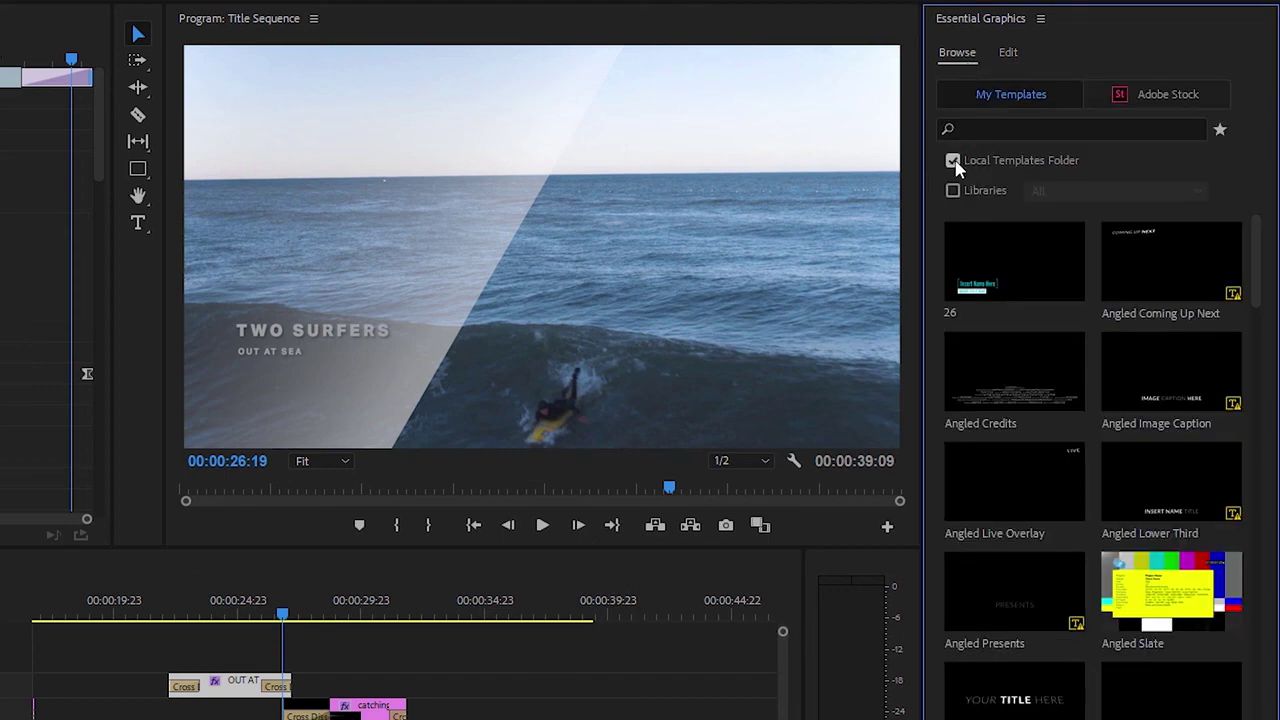
{"action": "left_click_drag", "start_coordinate": [1257, 260], "coordinate": [1270, 719]}
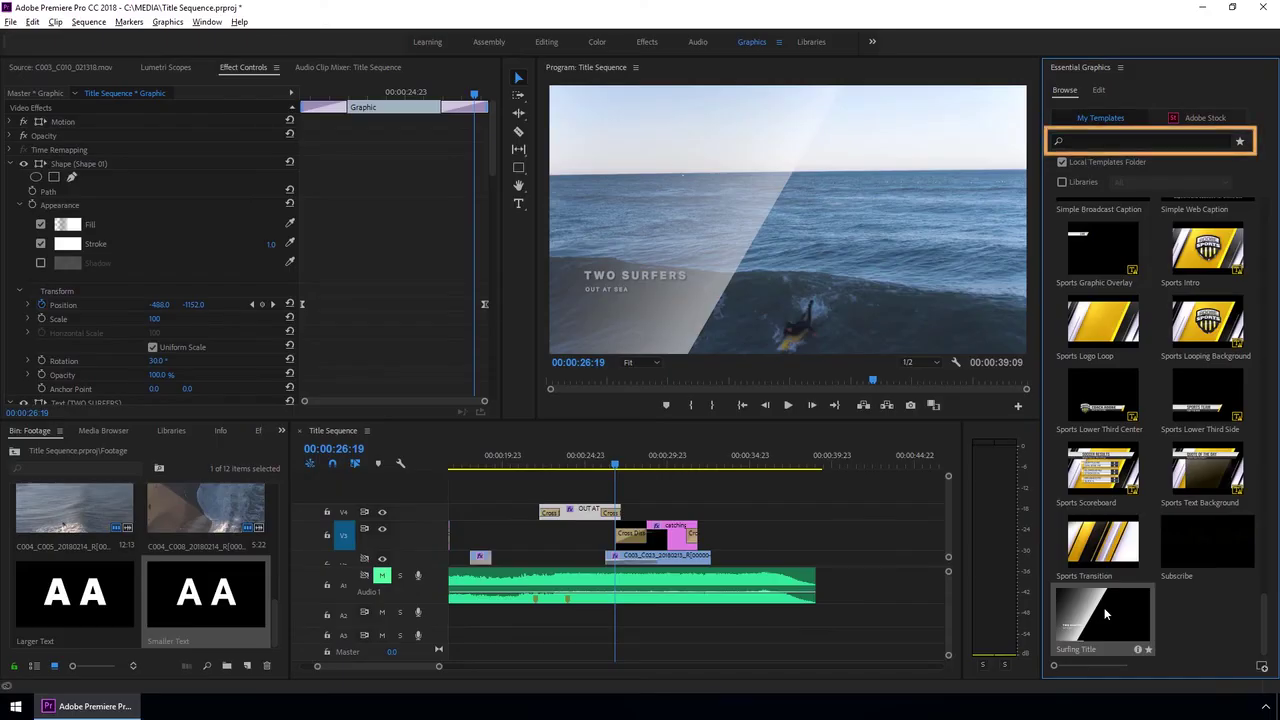
{"action": "left_click_drag", "start_coordinate": [1105, 614], "coordinate": [735, 540]}
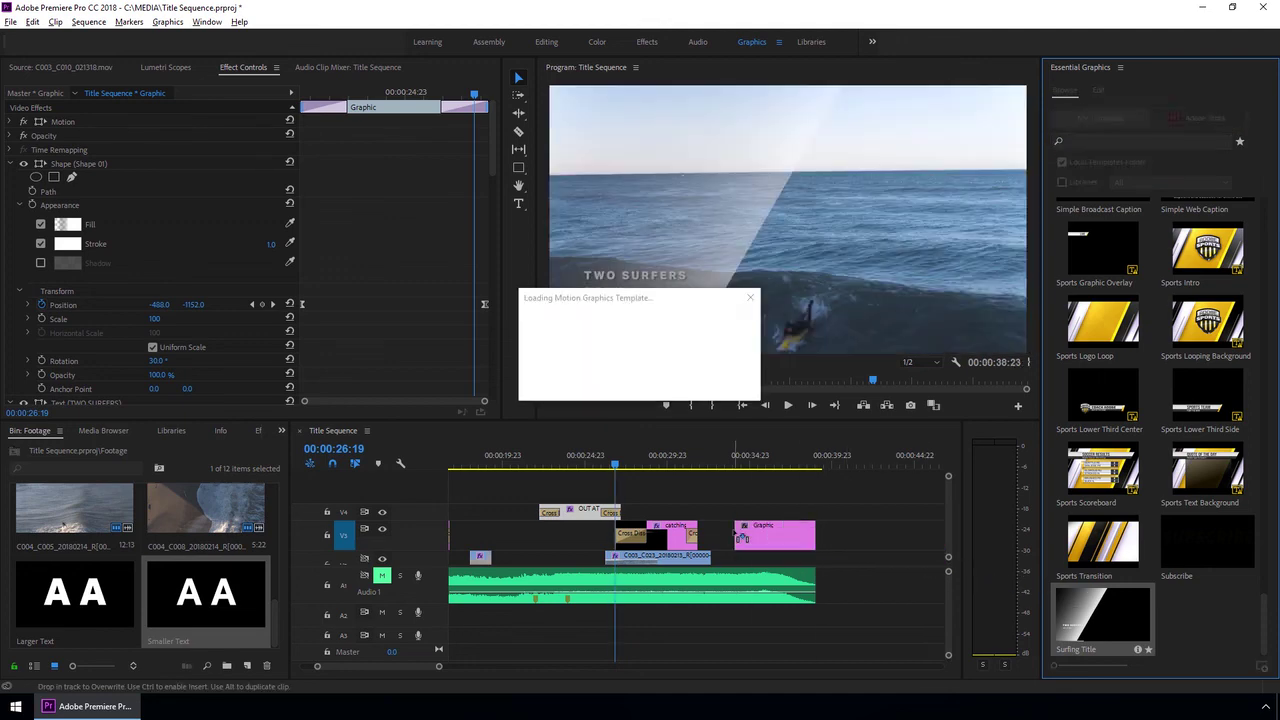
{"action": "left_click", "coordinate": [760, 468]}
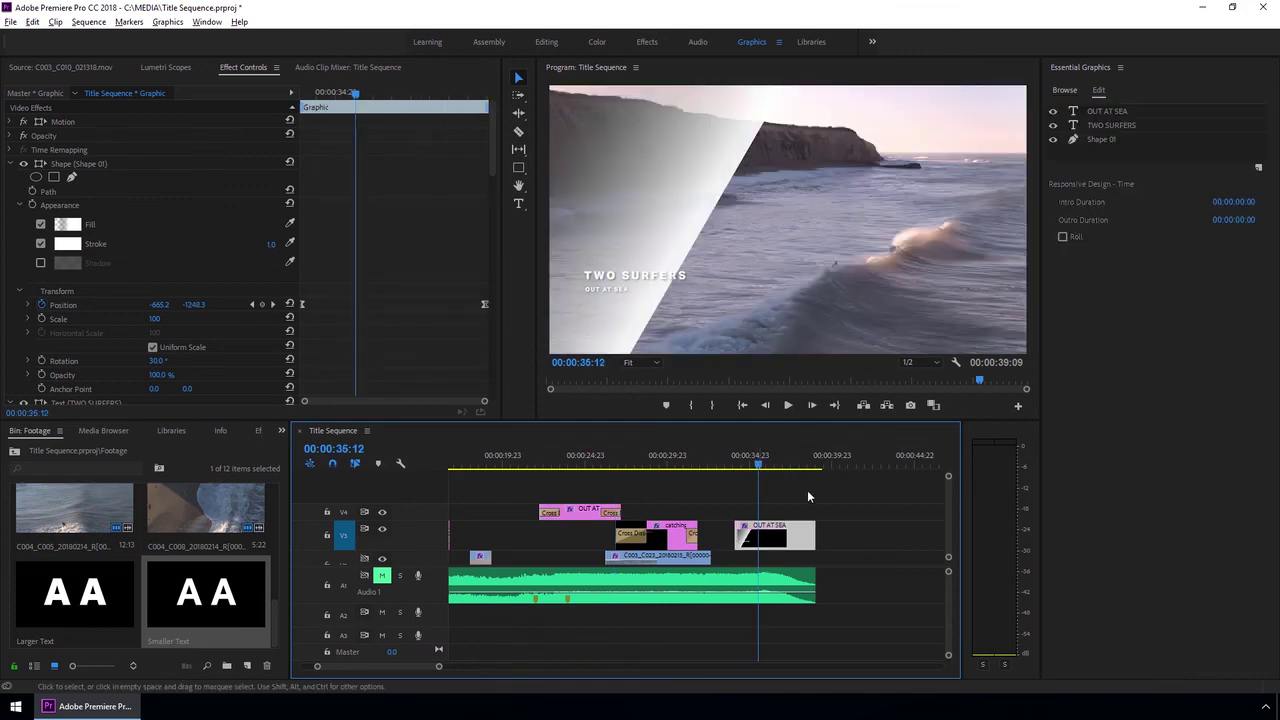